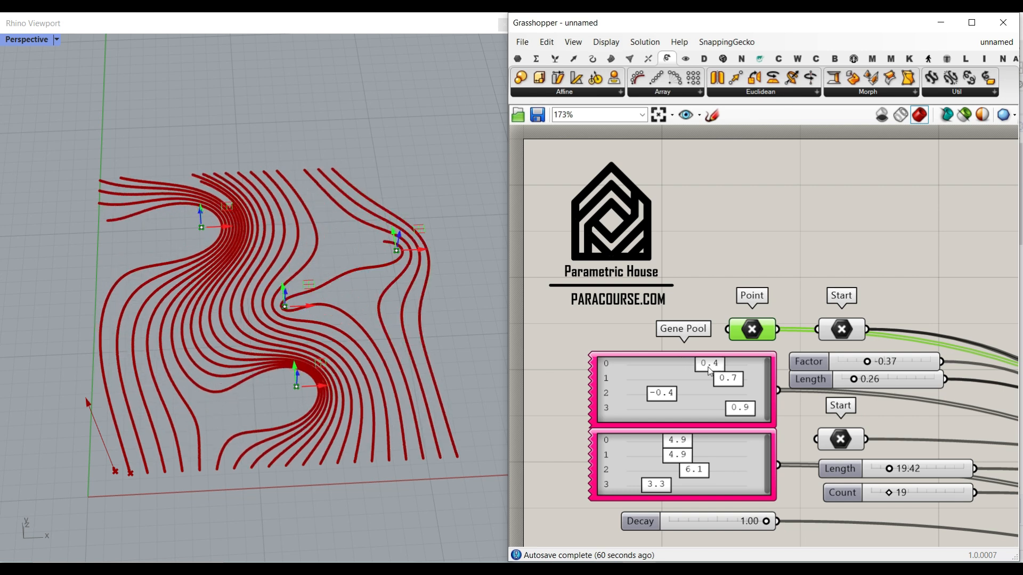
Vary the finished field-line definition: adjust the gene pools, set Decay to 0.76 and Count to 24, and move the line's start point
{"action": "left_click_drag", "start_coordinate": [684, 441], "coordinate": [677, 463]}
{"action": "left_click_drag", "start_coordinate": [766, 523], "coordinate": [744, 523]}
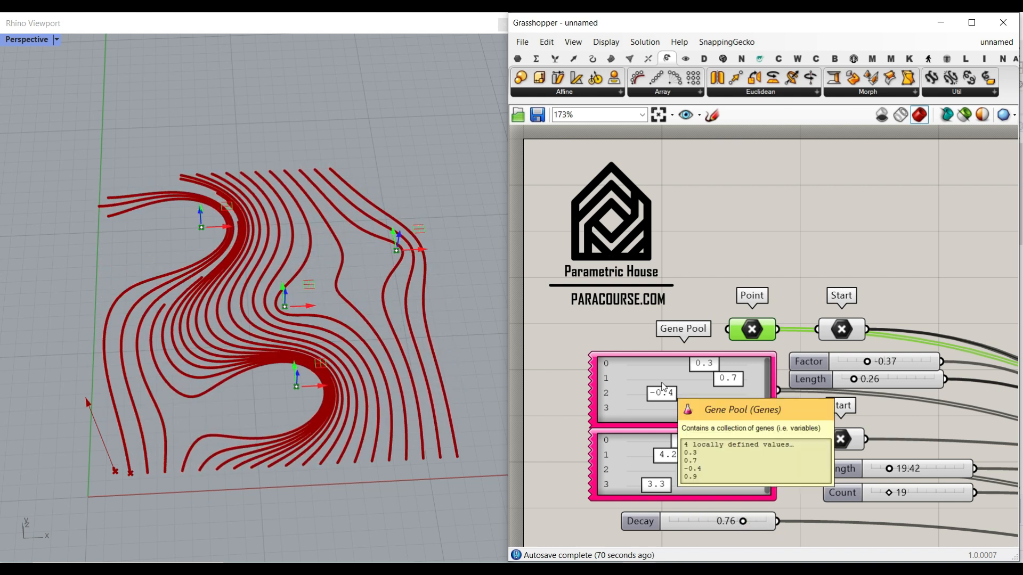
{"action": "left_click", "coordinate": [836, 336]}
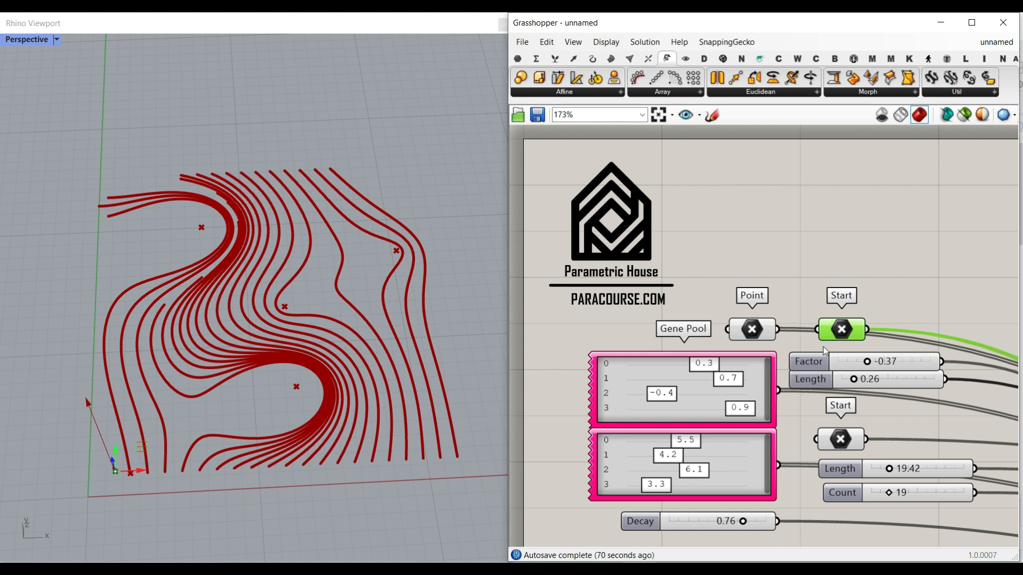
{"action": "left_click_drag", "start_coordinate": [867, 362], "coordinate": [852, 382]}
{"action": "mouse_move", "coordinate": [888, 493]}
{"action": "left_mouse_down"}
{"action": "mouse_move", "coordinate": [906, 491]}
{"action": "mouse_move", "coordinate": [892, 491]}
{"action": "left_mouse_up"}
{"action": "left_click", "coordinate": [844, 440]}
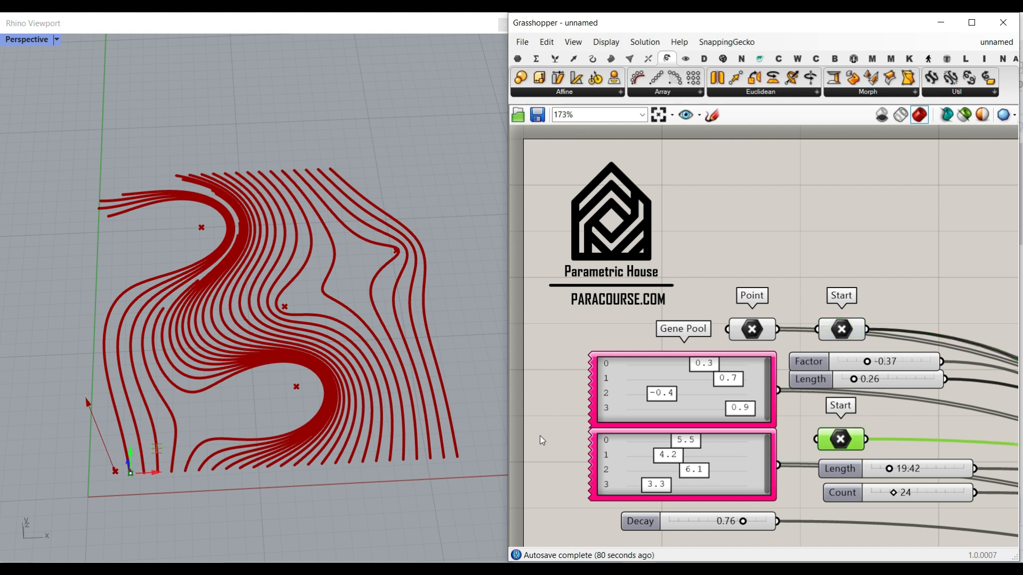
{"action": "left_click_drag", "start_coordinate": [154, 473], "coordinate": [242, 467]}
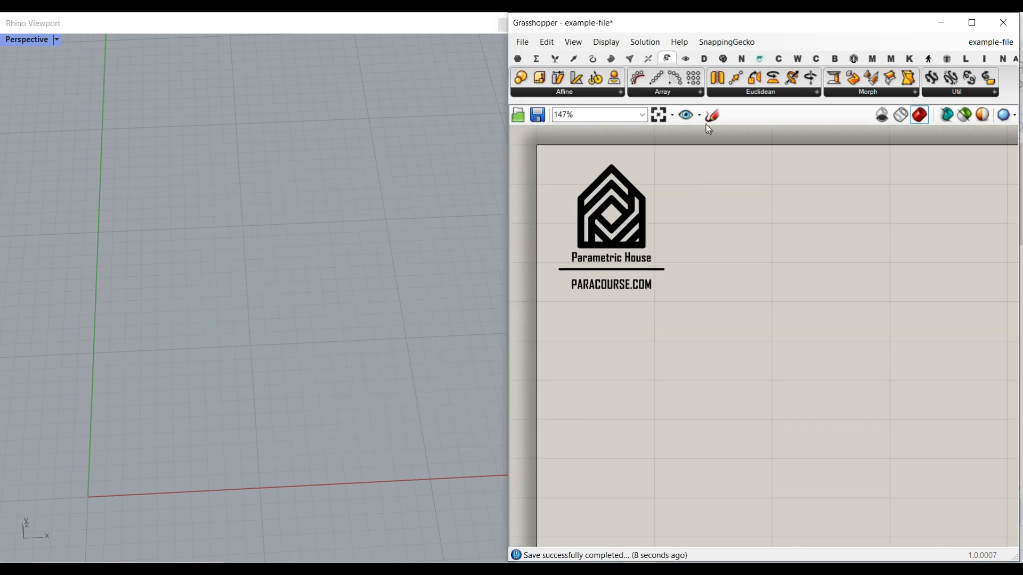
Place a Spin Force field component on the empty canvas
{"action": "left_click", "coordinate": [573, 58]}
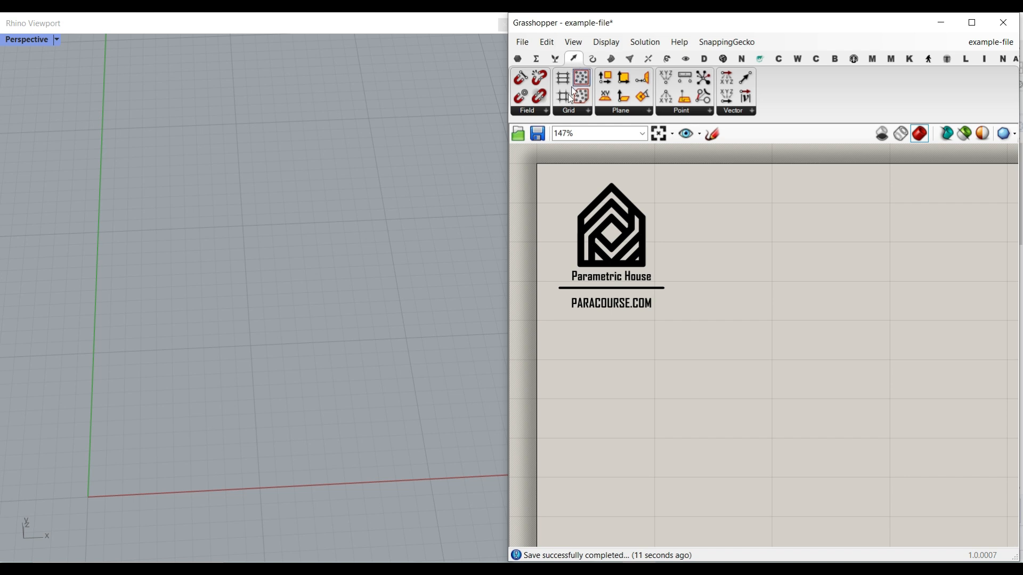
{"action": "left_click", "coordinate": [536, 111]}
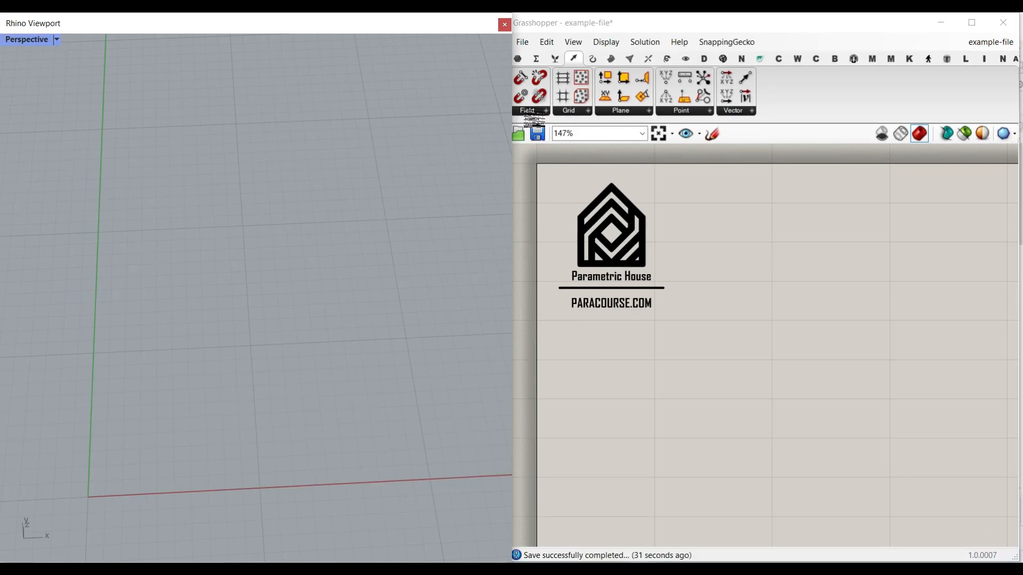
{"action": "left_click", "coordinate": [546, 99]}
{"action": "left_click_drag", "start_coordinate": [568, 173], "coordinate": [757, 376]}
{"action": "scroll", "coordinate": [766, 337], "scroll_direction": "up", "scroll_amount": 3}
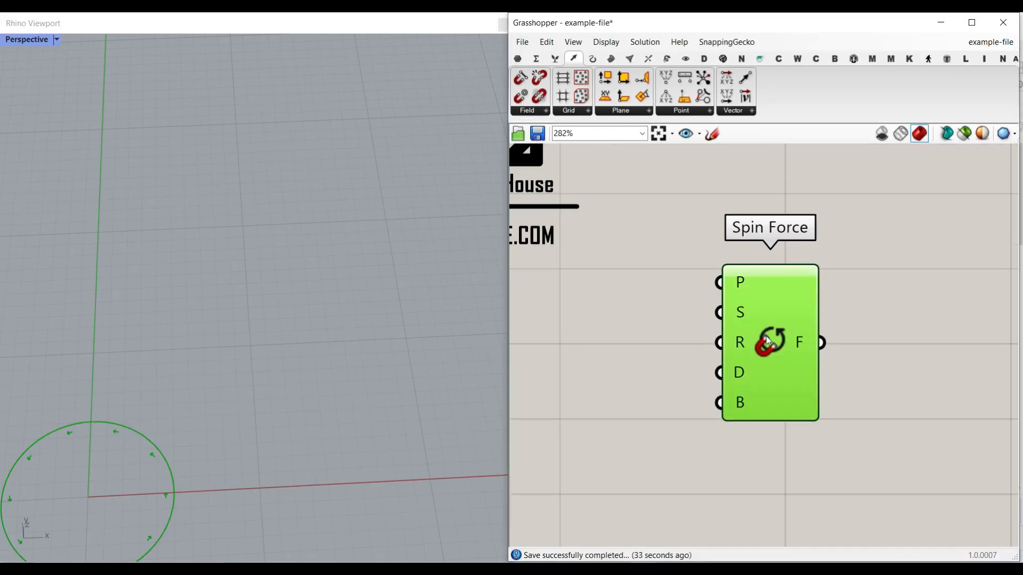
{"action": "scroll", "coordinate": [242, 414], "scroll_direction": "up", "scroll_amount": 3}
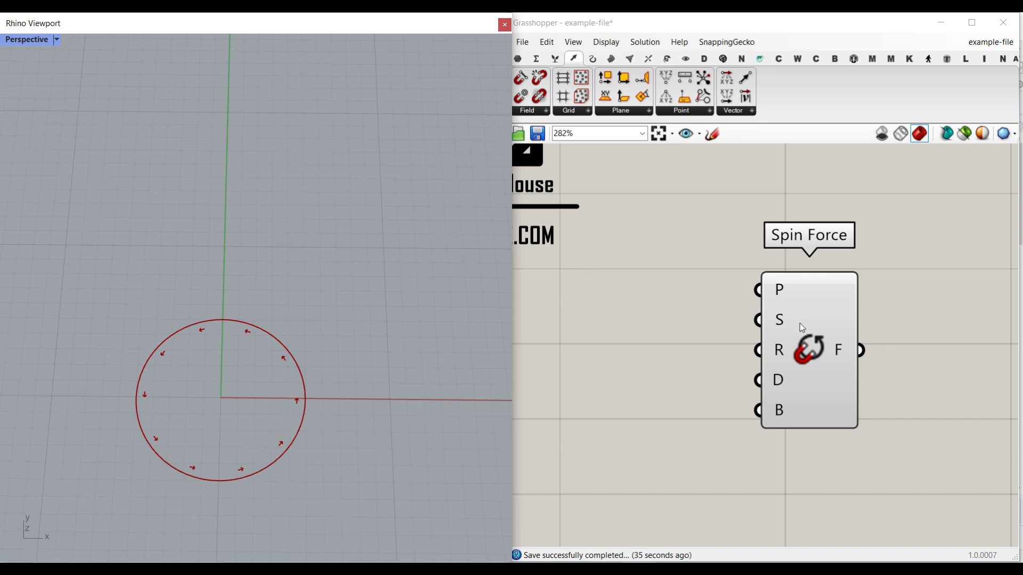
{"action": "mouse_move", "coordinate": [780, 291]}
{"action": "right_click_drag", "start_coordinate": [192, 441], "coordinate": [223, 363]}
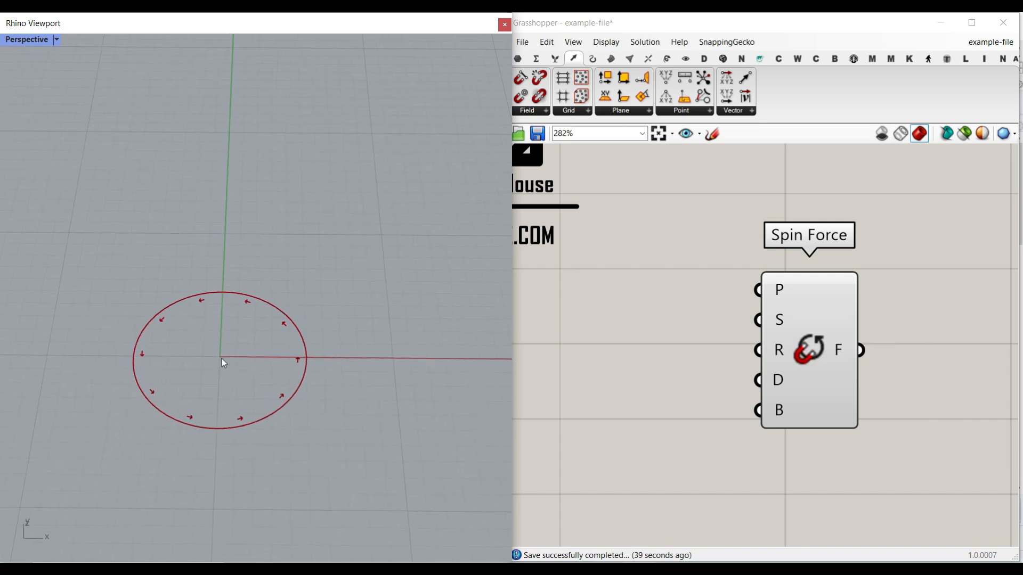
Feed a Point parameter holding one picked point near the origin into Spin Force's plane input, and space the two components apart
{"action": "left_click", "coordinate": [517, 58]}
{"action": "left_click_drag", "start_coordinate": [520, 96], "coordinate": [758, 290]}
{"action": "right_click", "coordinate": [643, 294]}
{"action": "left_click", "coordinate": [686, 464]}
{"action": "left_click", "coordinate": [307, 322]}
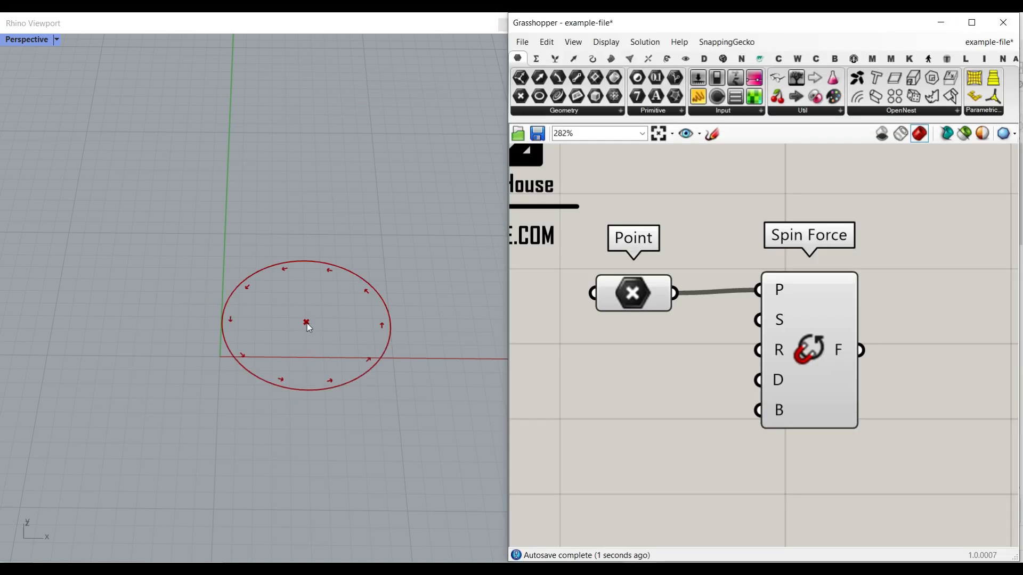
{"action": "left_click_drag", "start_coordinate": [840, 376], "coordinate": [924, 359]}
{"action": "left_click", "coordinate": [695, 358]}
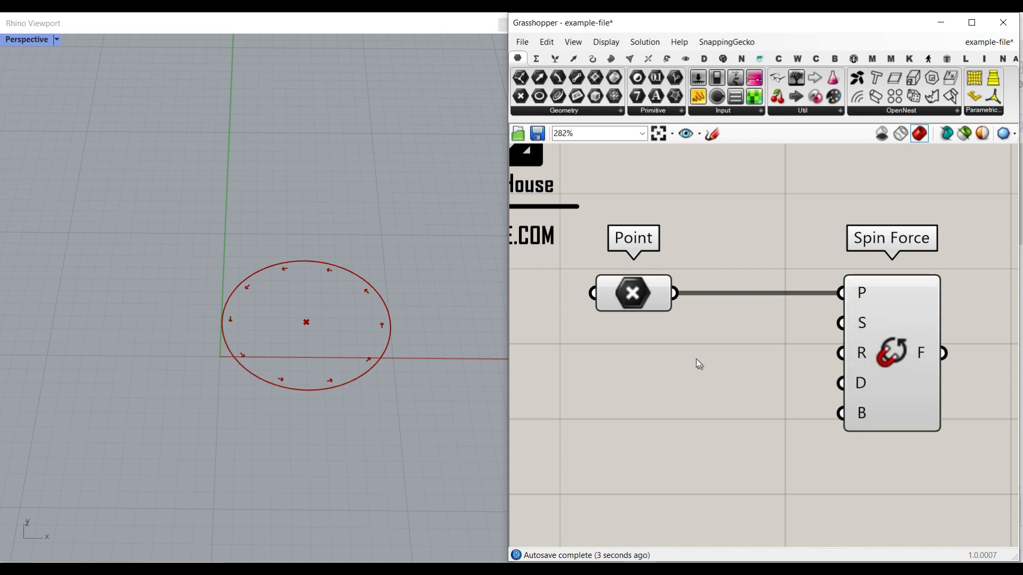
Draw a rectangular plane surface over the spin field in Rhino and rotate it out of the ground plane
{"action": "left_click_drag", "start_coordinate": [367, 14], "coordinate": [343, 270]}
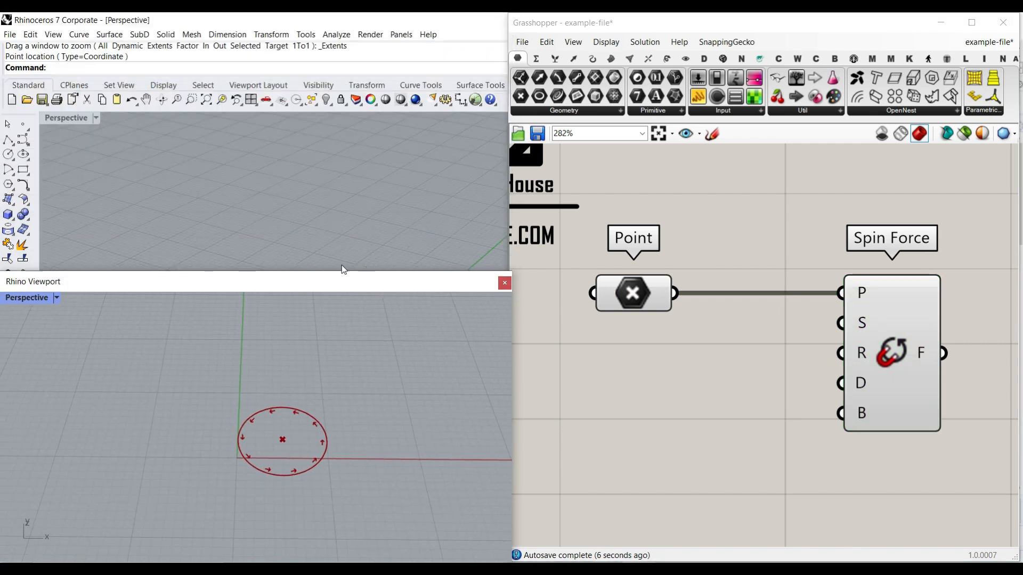
{"action": "left_click", "coordinate": [12, 205]}
{"action": "left_click", "coordinate": [107, 206]}
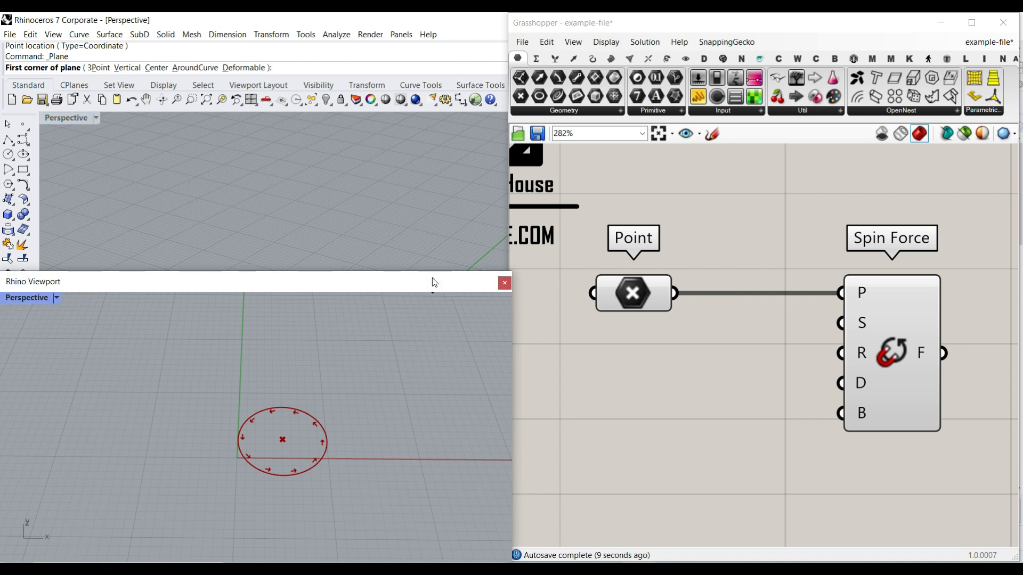
{"action": "left_click_drag", "start_coordinate": [433, 271], "coordinate": [433, 14]}
{"action": "left_click", "coordinate": [263, 251]}
{"action": "left_click", "coordinate": [382, 367]}
{"action": "left_click", "coordinate": [327, 334]}
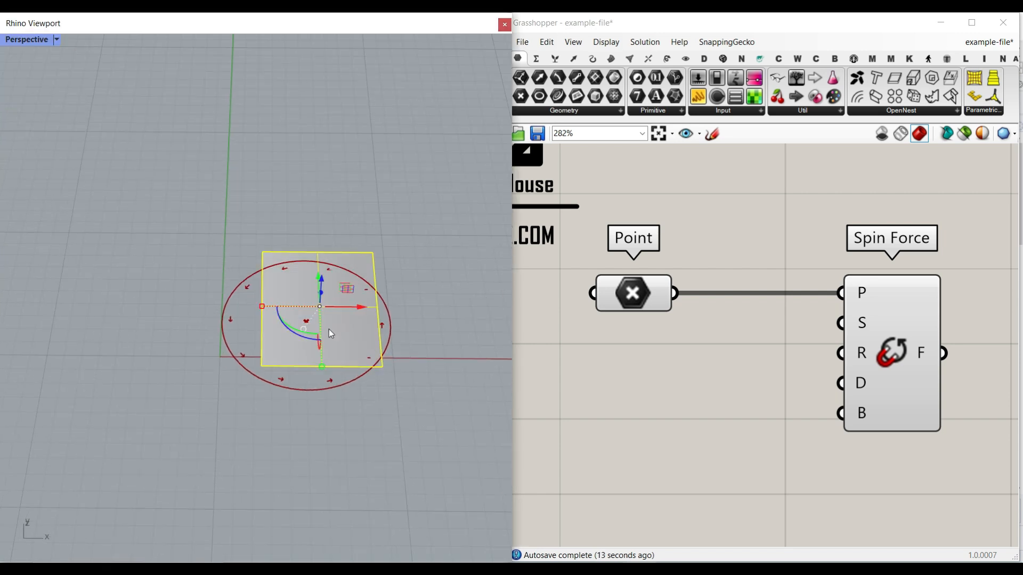
{"action": "right_click_drag", "start_coordinate": [326, 333], "coordinate": [293, 319]}
{"action": "left_click_drag", "start_coordinate": [298, 305], "coordinate": [277, 293]}
{"action": "left_click", "coordinate": [368, 208]}
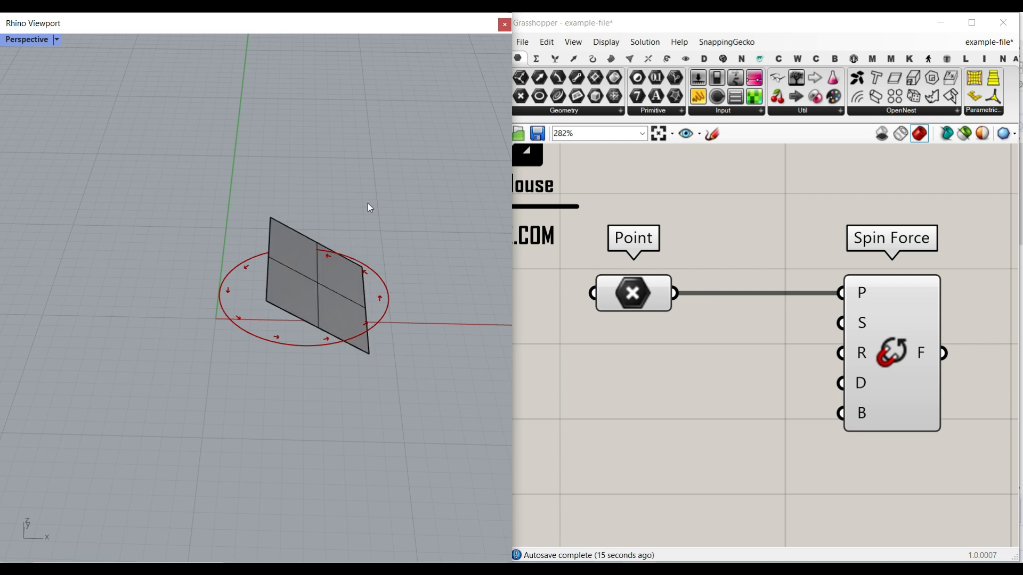
Add a Surface parameter referencing the rotated plane surface and connect it to Spin Force's plane input in place of the point
{"action": "left_click", "coordinate": [590, 113]}
{"action": "left_click", "coordinate": [639, 270]}
{"action": "left_click", "coordinate": [677, 258]}
{"action": "right_click", "coordinate": [680, 259]}
{"action": "left_click", "coordinate": [714, 431]}
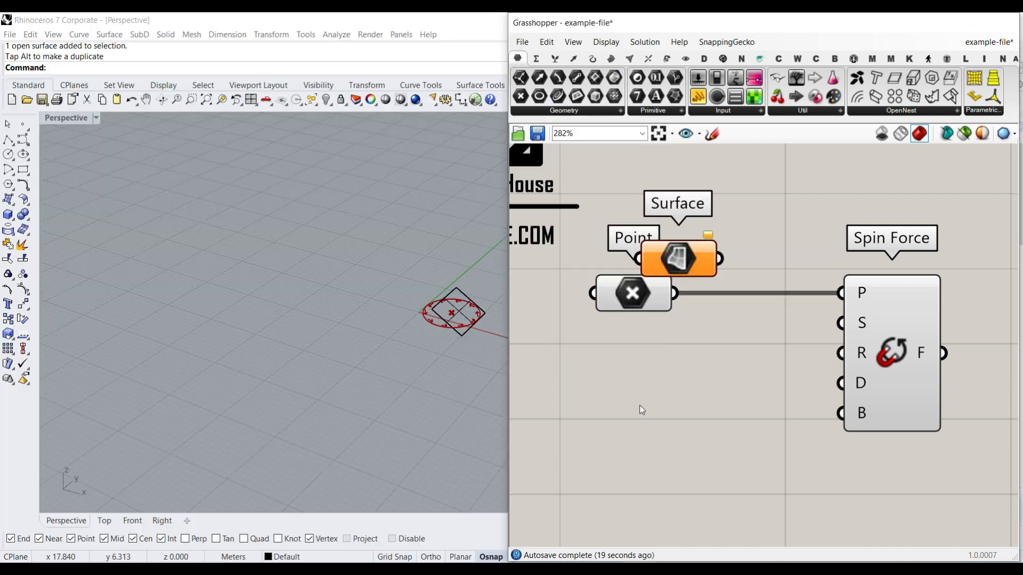
{"action": "left_click", "coordinate": [328, 294]}
{"action": "left_click_drag", "start_coordinate": [721, 259], "coordinate": [840, 292]}
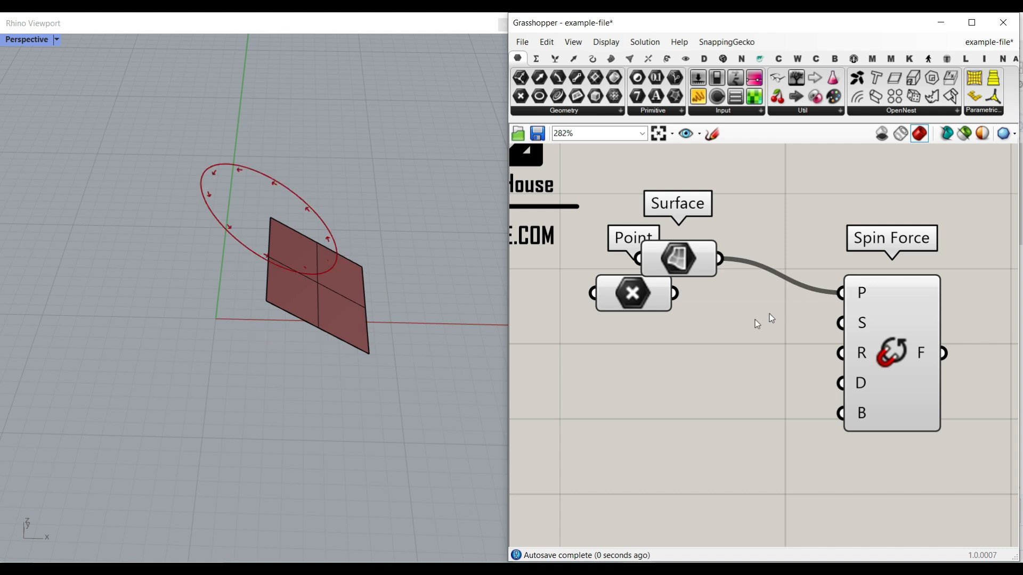
Move the Point parameter below the Surface parameter and inspect the field's orientation against the surface
{"action": "right_click_drag", "start_coordinate": [303, 310], "coordinate": [336, 281]}
{"action": "left_click_drag", "start_coordinate": [629, 303], "coordinate": [644, 336]}
{"action": "left_click", "coordinate": [326, 353]}
{"action": "left_click", "coordinate": [350, 353]}
{"action": "right_click_drag", "start_coordinate": [310, 355], "coordinate": [330, 286]}
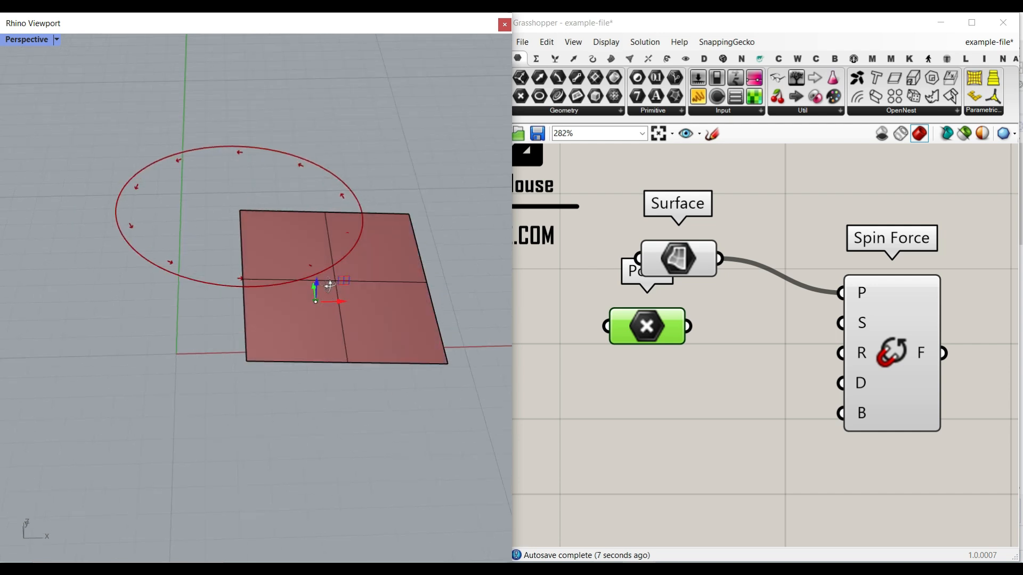
Delete the Surface and Point parameters from the canvas and the plane surface from the Rhino model
{"action": "left_click", "coordinate": [678, 261]}
{"action": "key", "text": "Delete"}
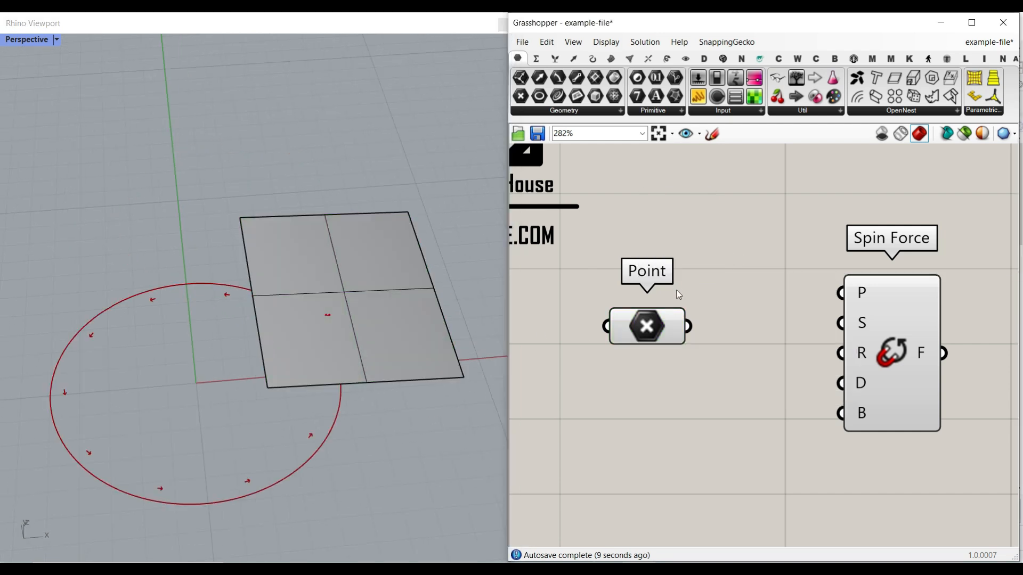
{"action": "left_click", "coordinate": [650, 326]}
{"action": "key", "text": "Delete"}
{"action": "left_click", "coordinate": [379, 314]}
{"action": "key", "text": "Delete"}
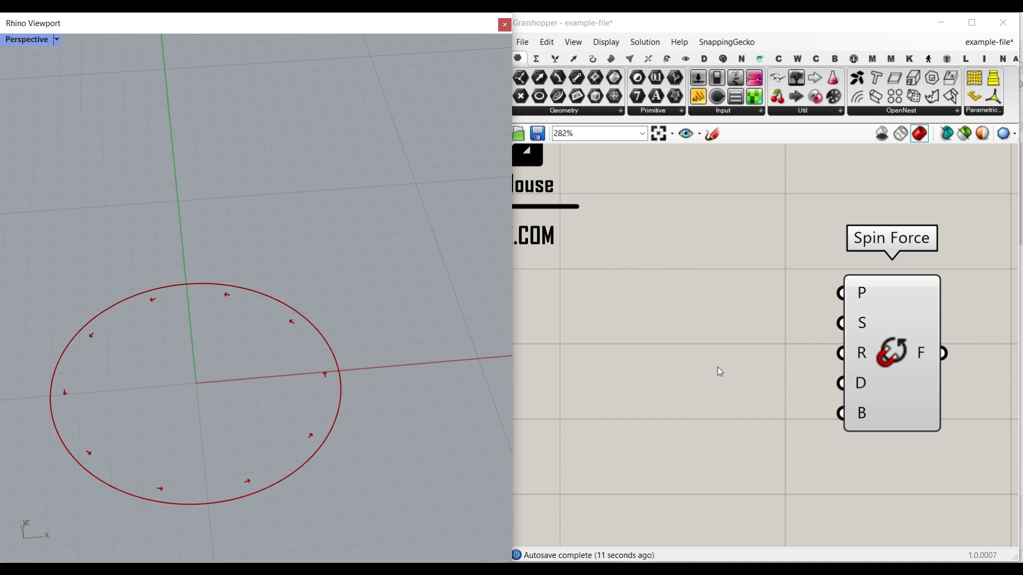
Add a new Point parameter, connect it to Spin Force's plane input, and align the two components
{"action": "scroll", "coordinate": [762, 343], "scroll_direction": "down", "scroll_amount": 3}
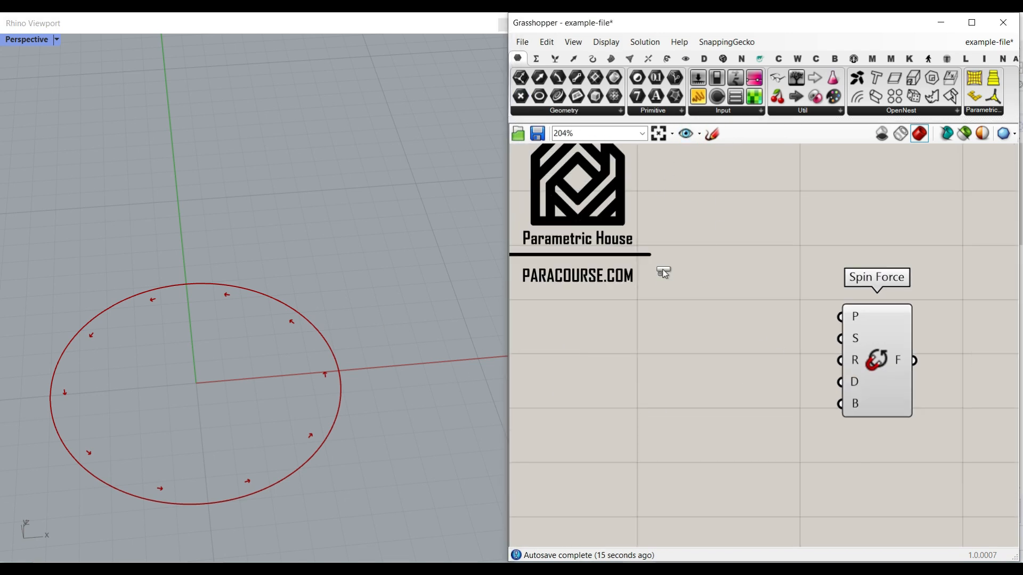
{"action": "left_click", "coordinate": [714, 358]}
{"action": "scroll", "coordinate": [774, 364], "scroll_direction": "up", "scroll_amount": 1}
{"action": "left_click_drag", "start_coordinate": [739, 358], "coordinate": [851, 308]}
{"action": "left_click_drag", "start_coordinate": [890, 355], "coordinate": [839, 405]}
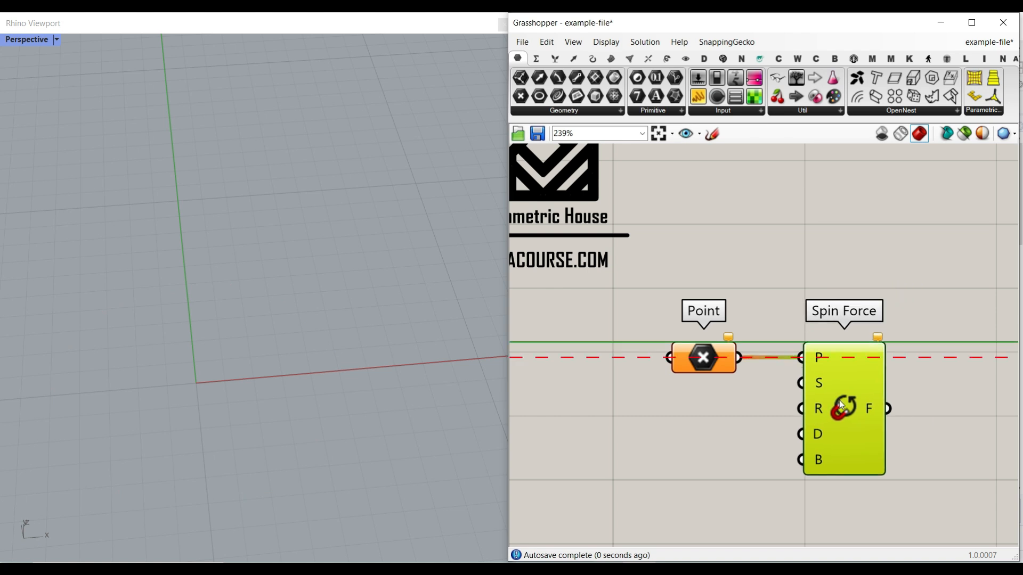
Assign multiple points to the Point parameter: four in a rough quadrilateral and one in its middle, on the ground plane
{"action": "right_click", "coordinate": [712, 366]}
{"action": "left_click", "coordinate": [743, 476]}
{"action": "right_click_drag", "start_coordinate": [212, 306], "coordinate": [102, 349]}
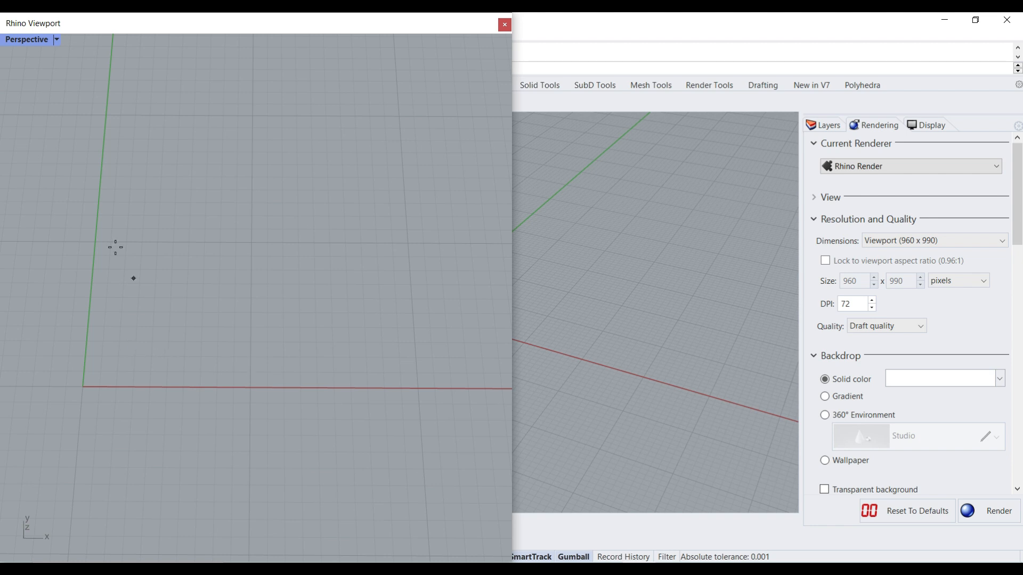
{"action": "scroll", "coordinate": [403, 276], "scroll_direction": "down", "scroll_amount": 2}
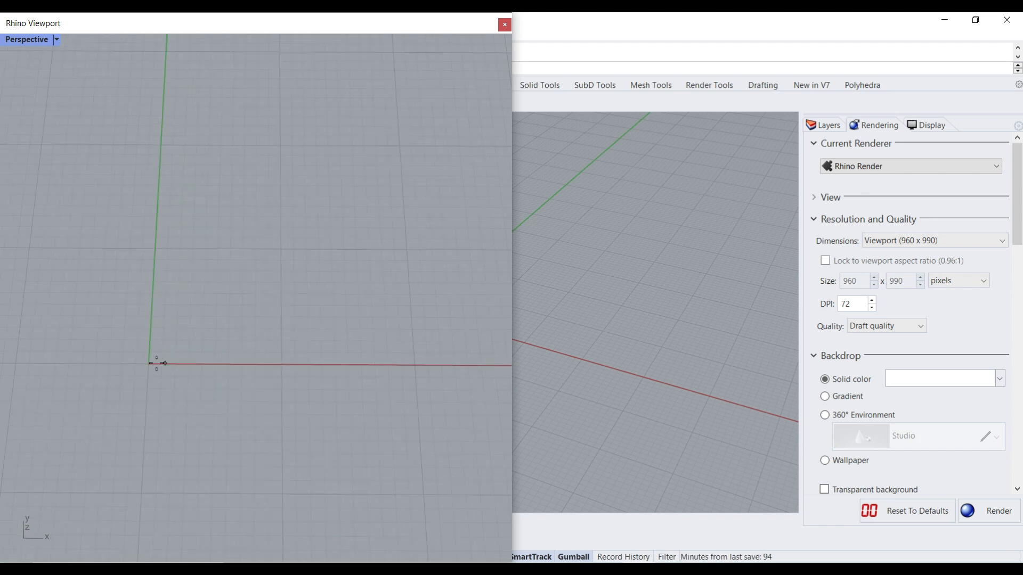
{"action": "mouse_move", "coordinate": [315, 183]}
{"action": "left_mouse_down"}
{"action": "mouse_move", "coordinate": [277, 226]}
{"action": "mouse_move", "coordinate": [316, 262]}
{"action": "left_mouse_up"}
{"action": "key", "text": "Escape"}
{"action": "left_click", "coordinate": [216, 291]}
{"action": "left_click", "coordinate": [238, 180]}
{"action": "left_click", "coordinate": [344, 177]}
{"action": "left_click", "coordinate": [371, 280]}
{"action": "left_click", "coordinate": [285, 247]}
{"action": "key", "text": "Return"}
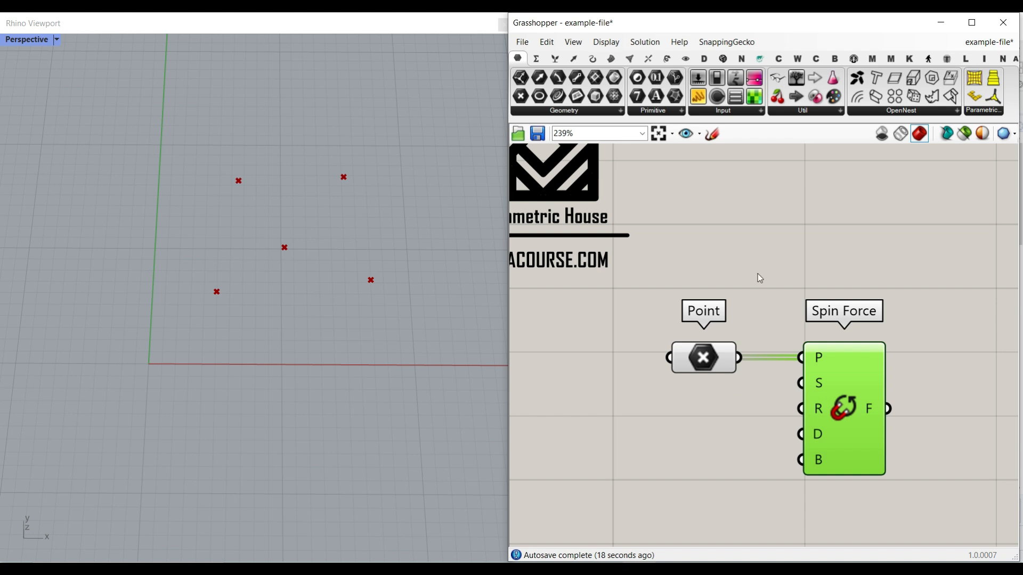
Display full input and output names on components, and move the Point parameter farther away from Spin Force
{"action": "left_click", "coordinate": [606, 41]}
{"action": "left_click", "coordinate": [641, 91]}
{"action": "scroll", "coordinate": [672, 372], "scroll_direction": "up", "scroll_amount": 1}
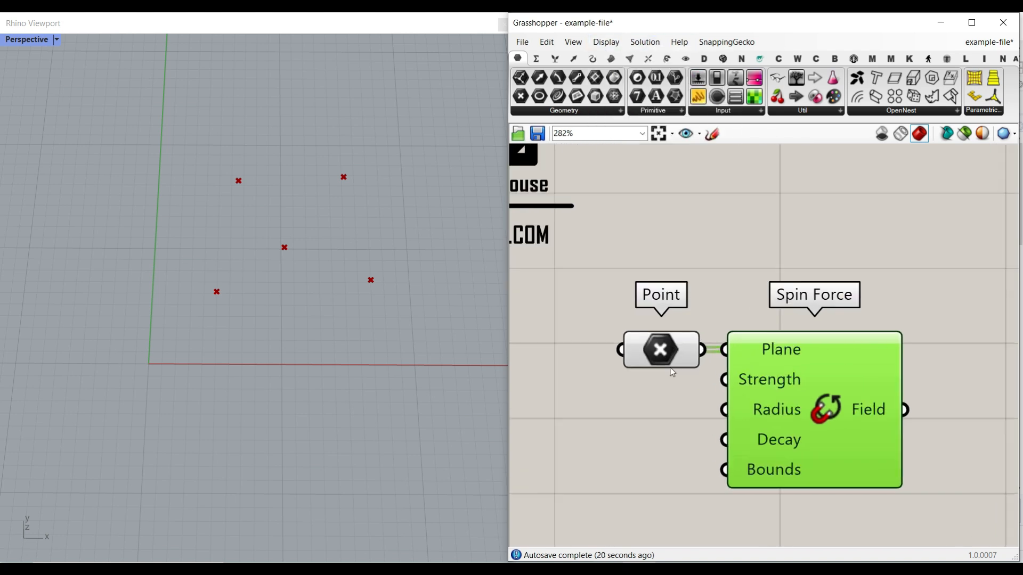
{"action": "scroll", "coordinate": [670, 367], "scroll_direction": "up", "scroll_amount": 1}
{"action": "right_click_drag", "start_coordinate": [670, 368], "coordinate": [814, 357]}
{"action": "left_click_drag", "start_coordinate": [808, 335], "coordinate": [659, 335]}
{"action": "left_click", "coordinate": [740, 306]}
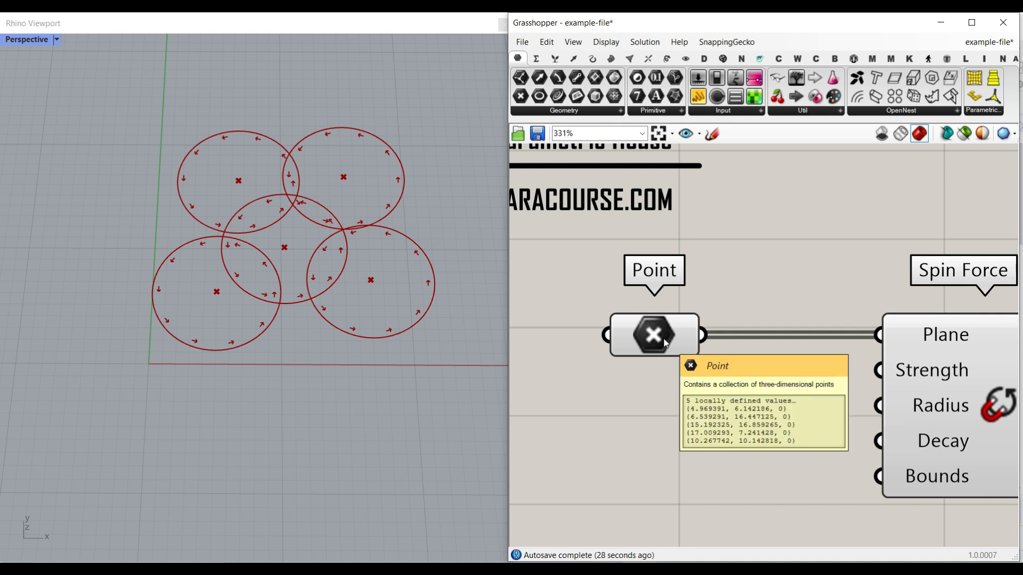
Place a Gene Pool on the canvas below the Point parameter
{"action": "left_click", "coordinate": [802, 111]}
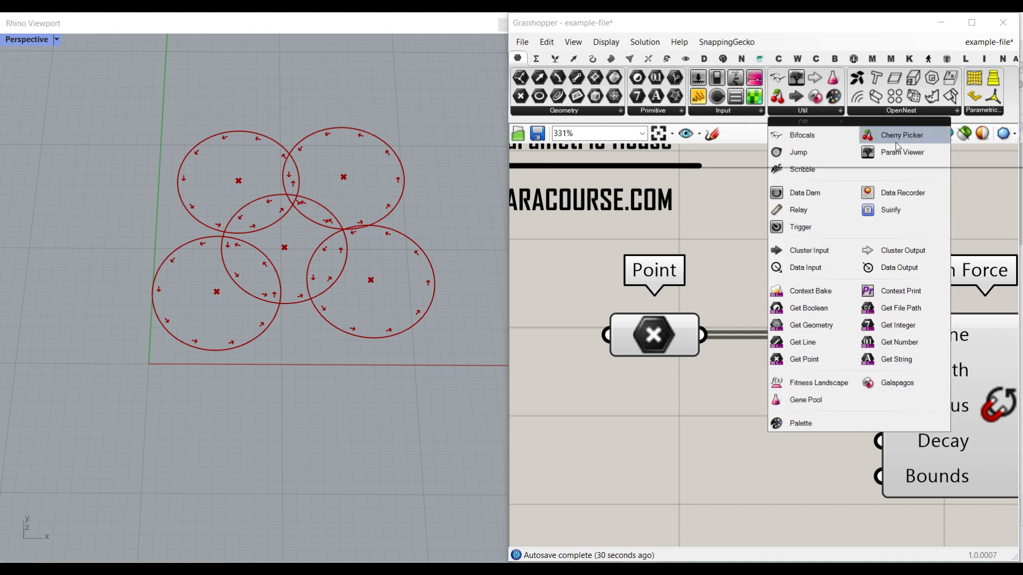
{"action": "left_click", "coordinate": [839, 395]}
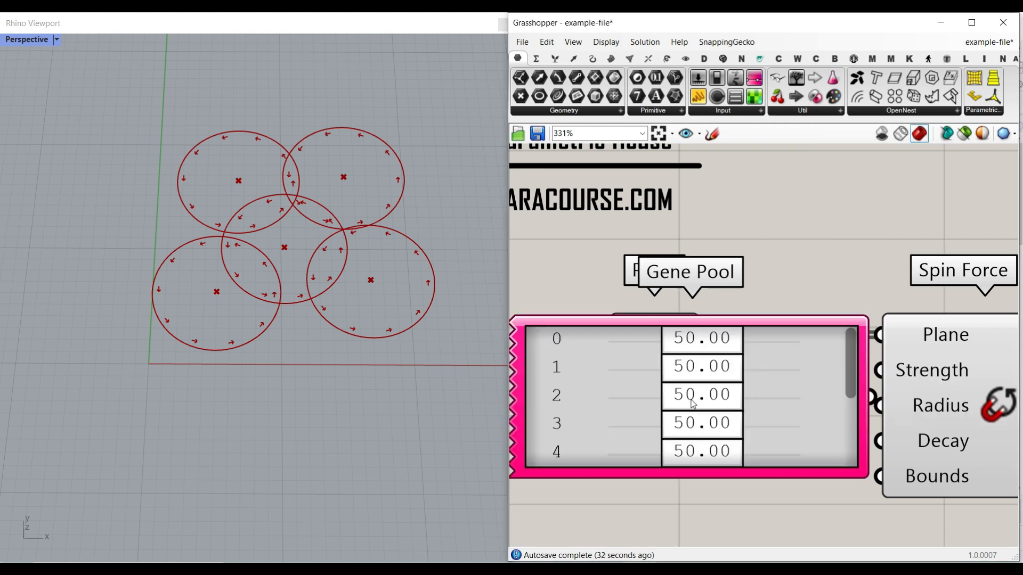
{"action": "scroll", "coordinate": [807, 326], "scroll_direction": "down", "scroll_amount": 1}
Configure the Gene Pool with a gene count of 5, a minimum of -10 and a maximum of 10
{"action": "double_click", "coordinate": [782, 371]}
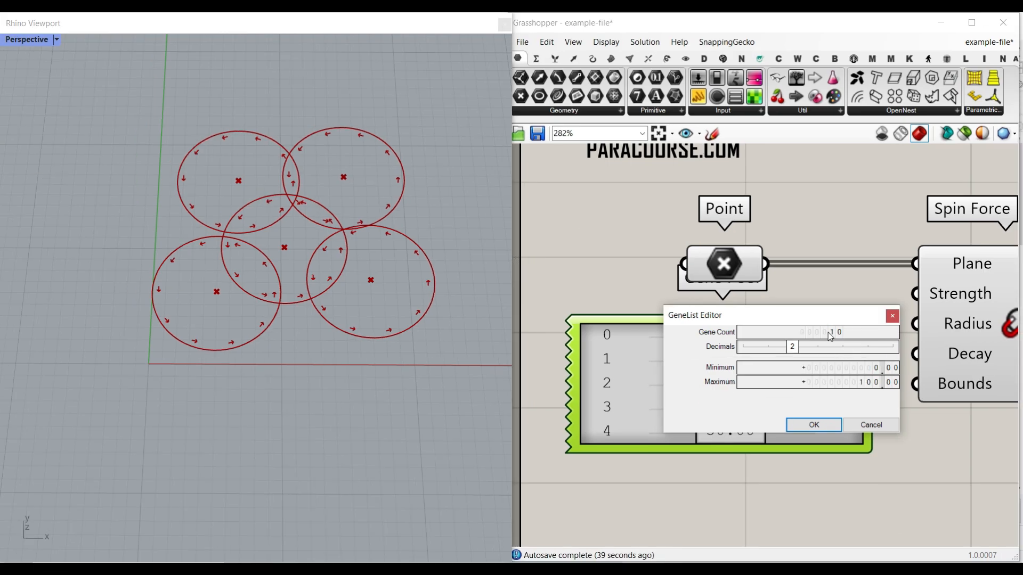
{"action": "double_click", "coordinate": [830, 332]}
{"action": "type", "text": "5"}
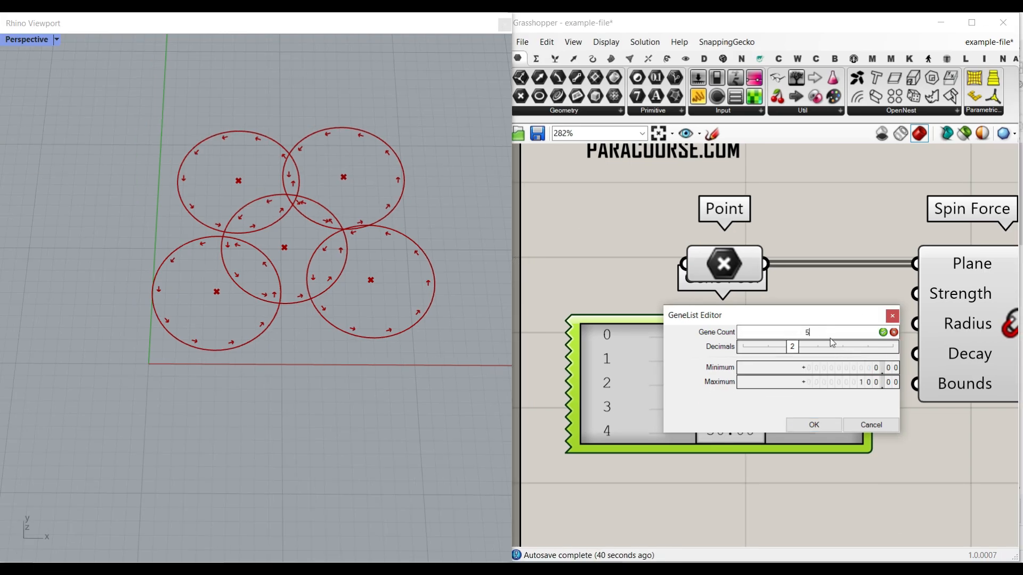
{"action": "double_click", "coordinate": [846, 367]}
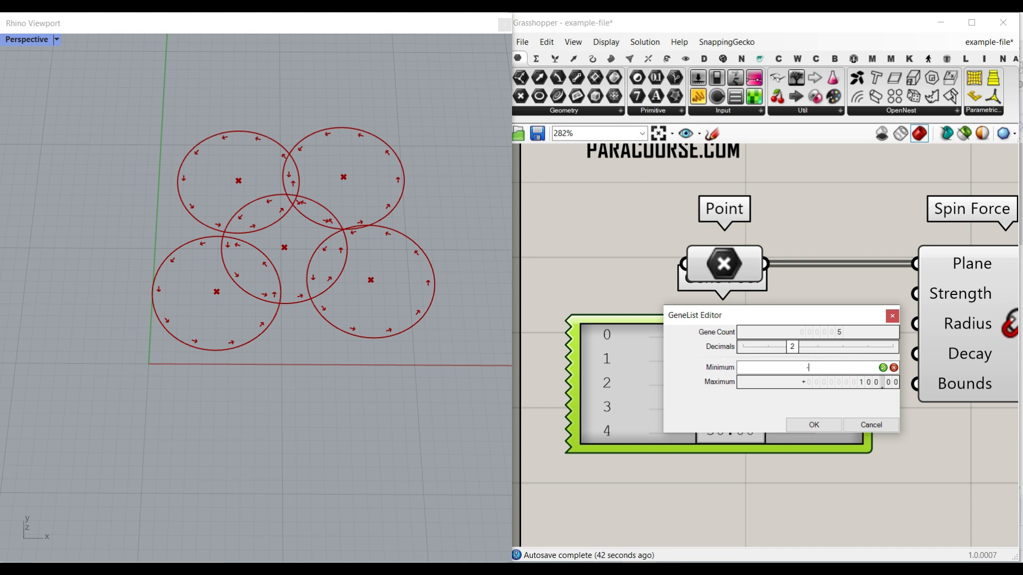
{"action": "type", "text": "-10"}
{"action": "double_click", "coordinate": [857, 382]}
{"action": "type", "text": "1"}
{"action": "type", "text": "00"}
{"action": "left_click", "coordinate": [819, 425]}
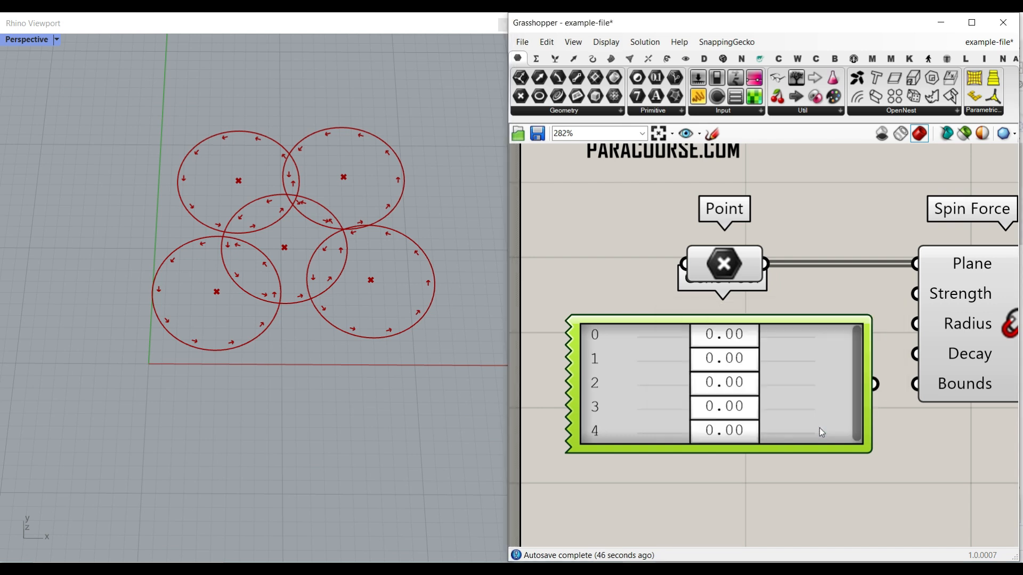
Randomize the Gene Pool values, and adjust gene 0 to -7.89 and gene 4 to about 0.81
{"action": "right_click", "coordinate": [786, 376]}
{"action": "left_click", "coordinate": [835, 486]}
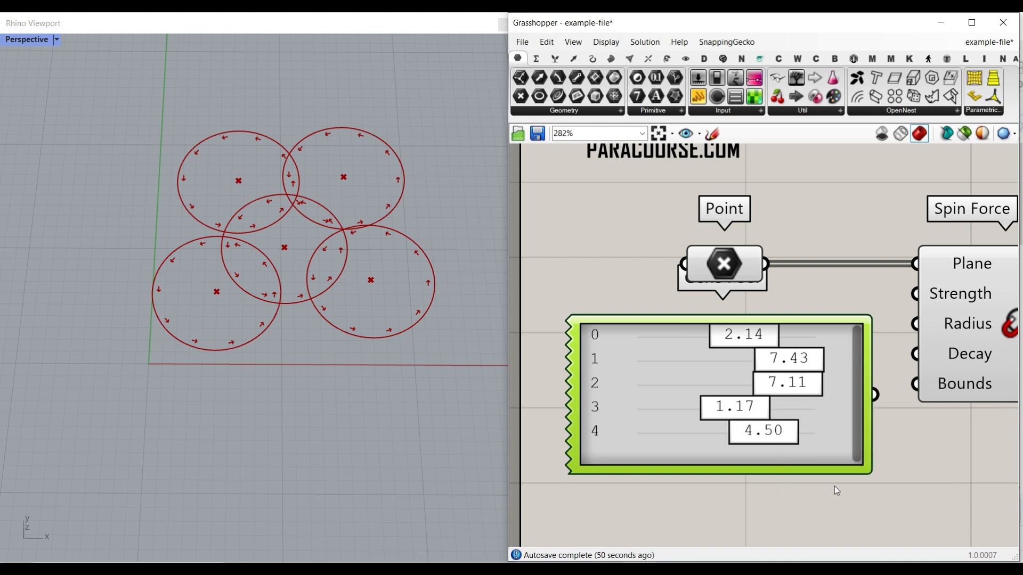
{"action": "scroll", "coordinate": [695, 393], "scroll_direction": "up", "scroll_amount": 2}
{"action": "left_click_drag", "start_coordinate": [744, 321], "coordinate": [626, 325]}
{"action": "left_click_drag", "start_coordinate": [751, 458], "coordinate": [709, 458]}
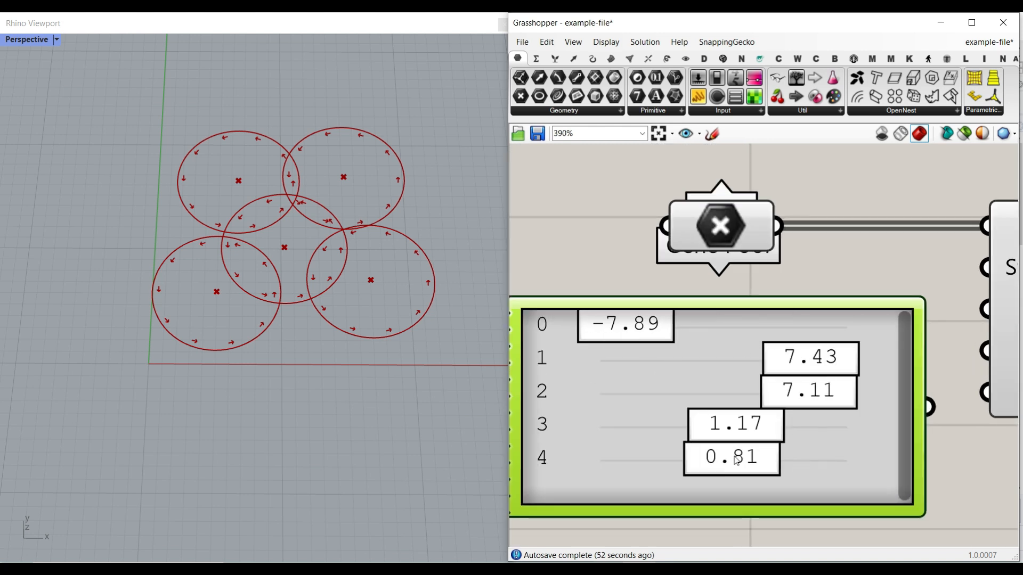
Feed the Gene Pool into Spin Force's Strength with gene 0 at -3.39 and gene 1 at 0.13, and move Spin Force farther away
{"action": "scroll", "coordinate": [781, 401], "scroll_direction": "down", "scroll_amount": 1}
{"action": "left_click_drag", "start_coordinate": [802, 400], "coordinate": [850, 281]}
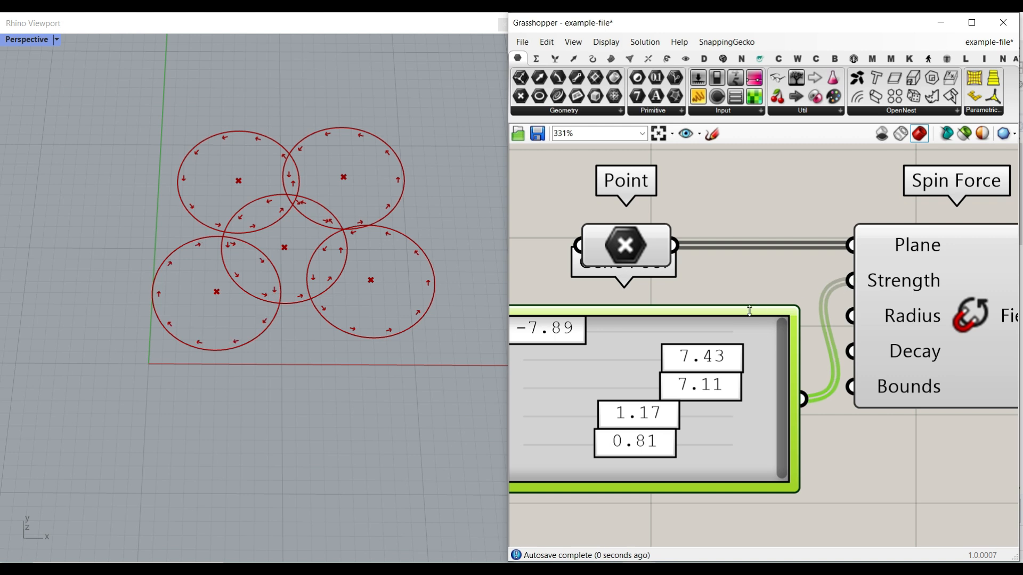
{"action": "left_click_drag", "start_coordinate": [574, 342], "coordinate": [608, 351]}
{"action": "left_click_drag", "start_coordinate": [706, 362], "coordinate": [637, 370]}
{"action": "scroll", "coordinate": [661, 376], "scroll_direction": "down", "scroll_amount": 3}
{"action": "left_click_drag", "start_coordinate": [829, 375], "coordinate": [924, 375]}
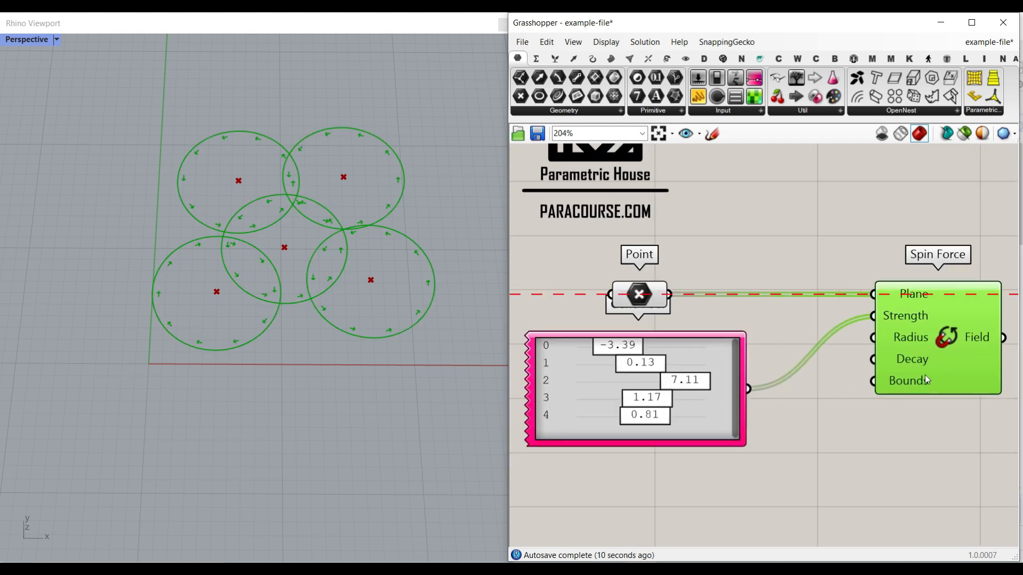
Configure the strength Gene Pool with zero decimals, a minimum of -1 and a maximum of 1
{"action": "scroll", "coordinate": [673, 375], "scroll_direction": "up", "scroll_amount": 3}
{"action": "double_click", "coordinate": [709, 355]}
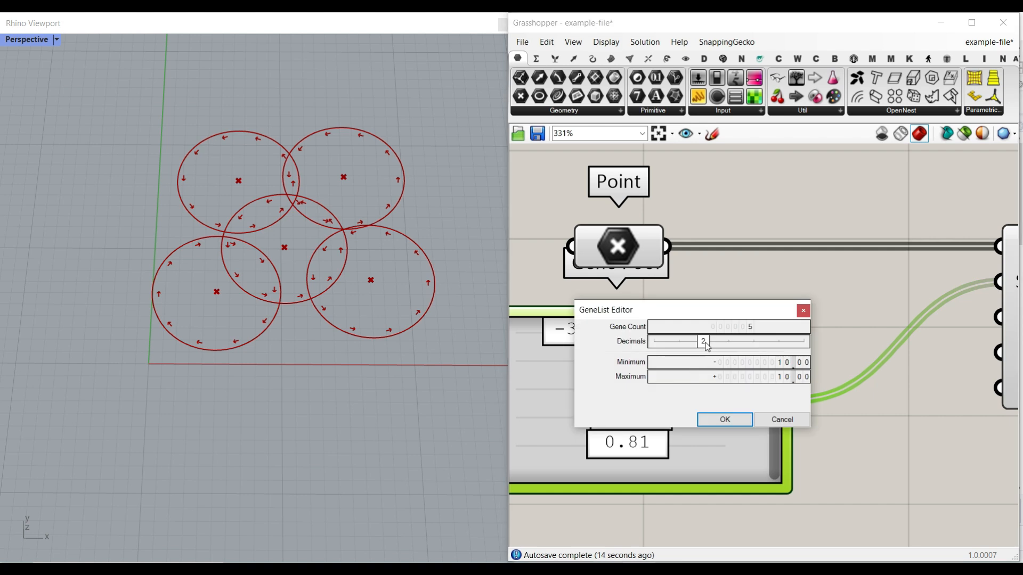
{"action": "left_click_drag", "start_coordinate": [706, 347], "coordinate": [652, 345]}
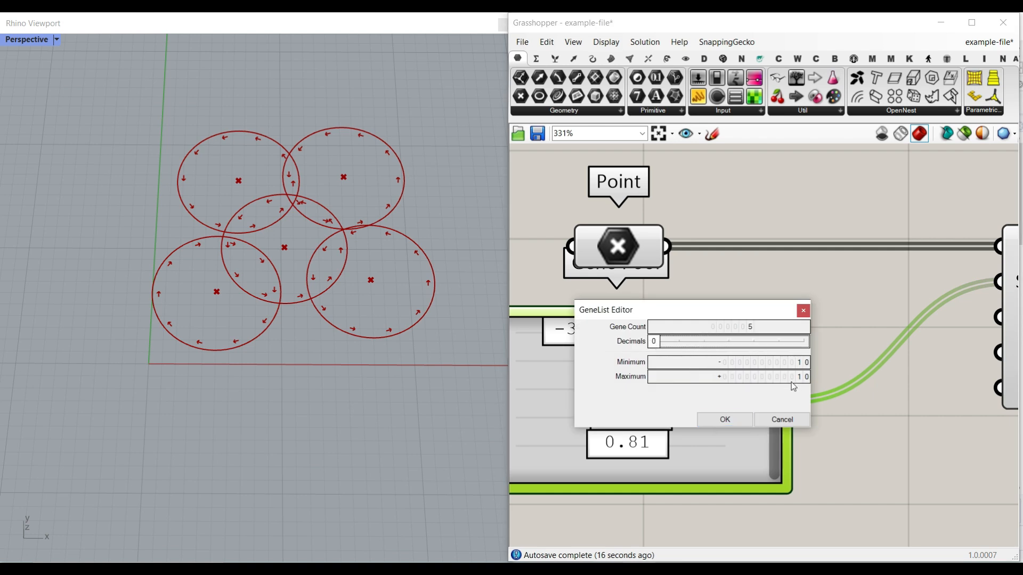
{"action": "double_click", "coordinate": [783, 363]}
{"action": "type", "text": "-1"}
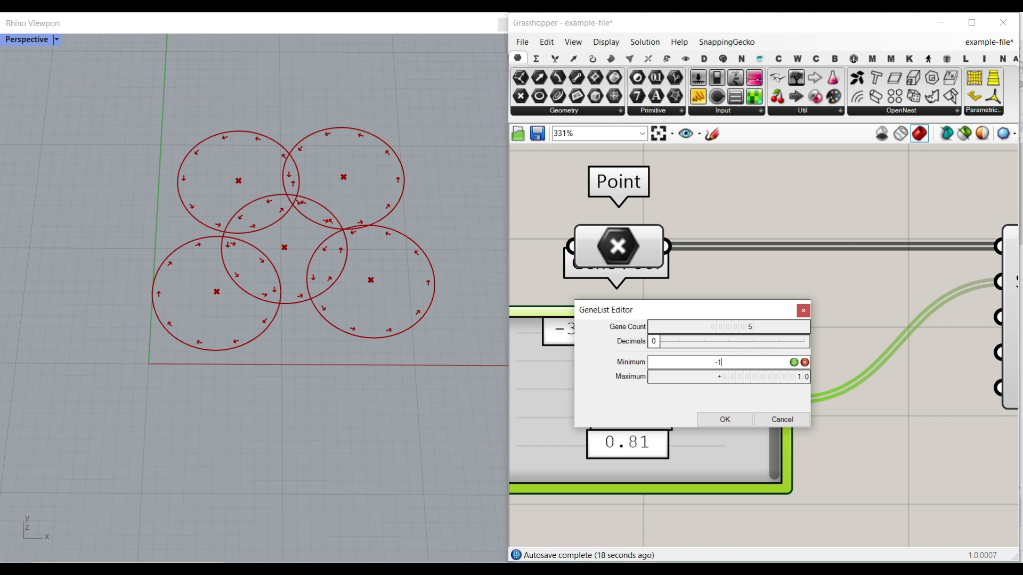
{"action": "left_click", "coordinate": [794, 363]}
{"action": "double_click", "coordinate": [780, 381]}
{"action": "type", "text": "1"}
{"action": "left_click", "coordinate": [731, 419]}
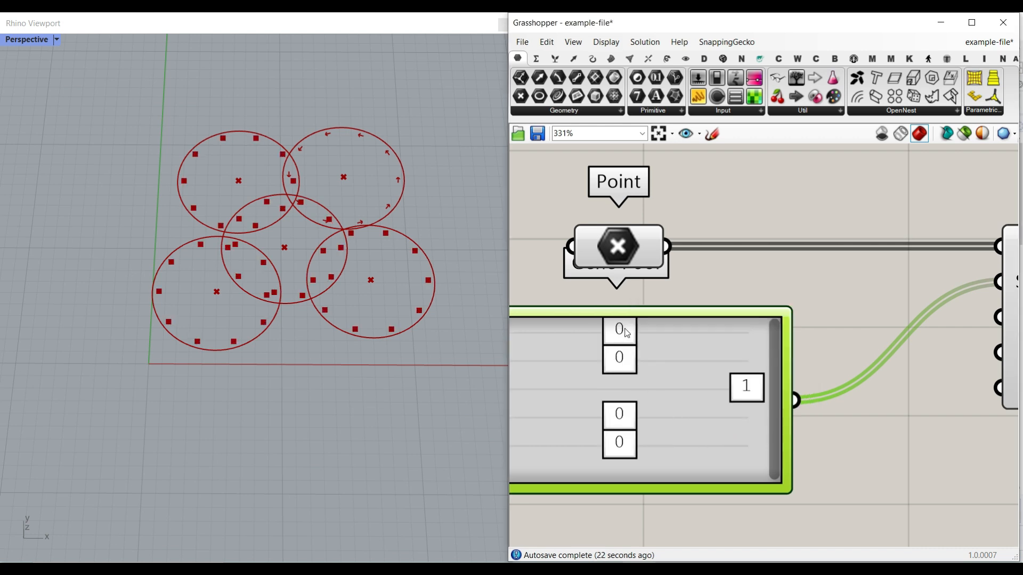
Narrow the strength Gene Pool and set genes 0, 1 and 4 to -1 and genes 2 and 3 to 1
{"action": "left_click_drag", "start_coordinate": [638, 340], "coordinate": [586, 334]}
{"action": "scroll", "coordinate": [218, 290], "scroll_direction": "up", "scroll_amount": 3}
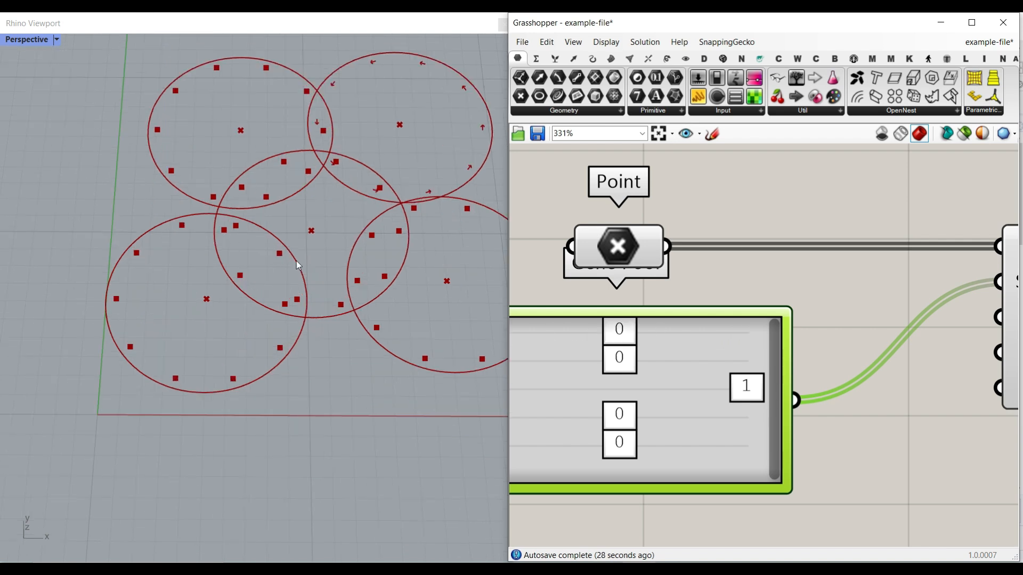
{"action": "right_click_drag", "start_coordinate": [679, 381], "coordinate": [727, 395]}
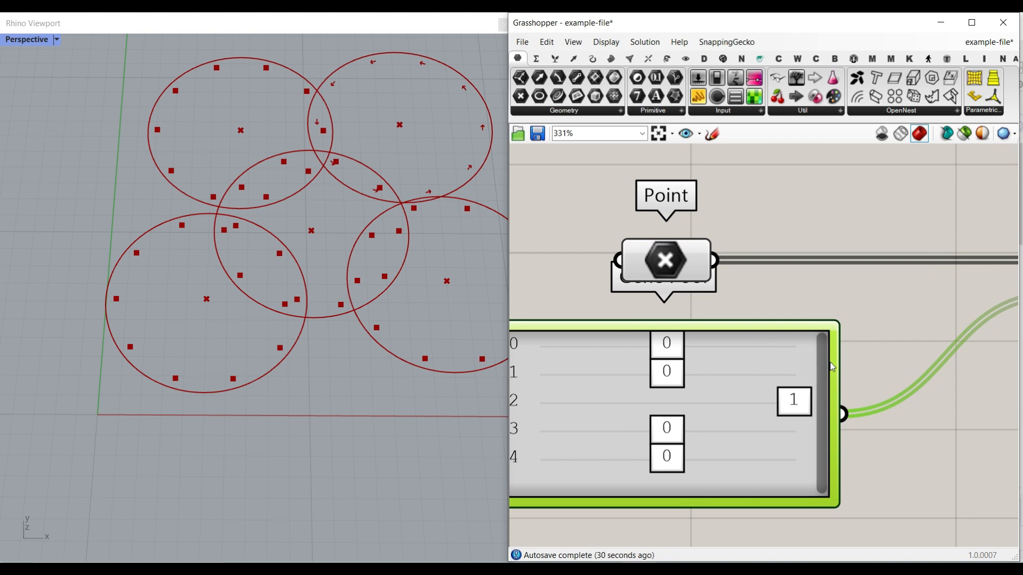
{"action": "left_click_drag", "start_coordinate": [834, 363], "coordinate": [709, 363]}
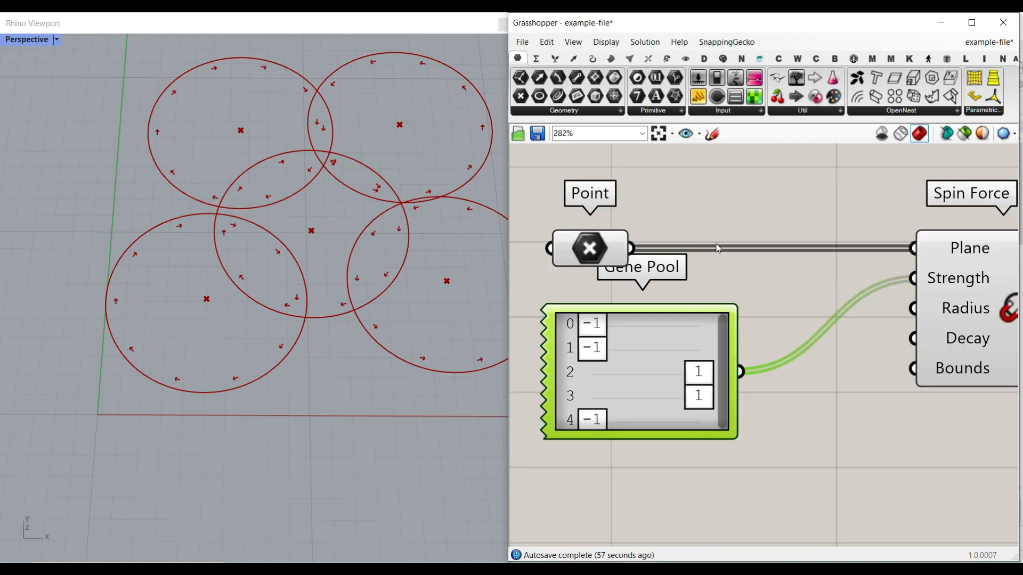
Move Spin Force farther from the Gene Pool and place a copy of the Gene Pool below the original
{"action": "scroll", "coordinate": [610, 319], "scroll_direction": "down", "scroll_amount": 3}
{"action": "left_click_drag", "start_coordinate": [855, 336], "coordinate": [886, 314]}
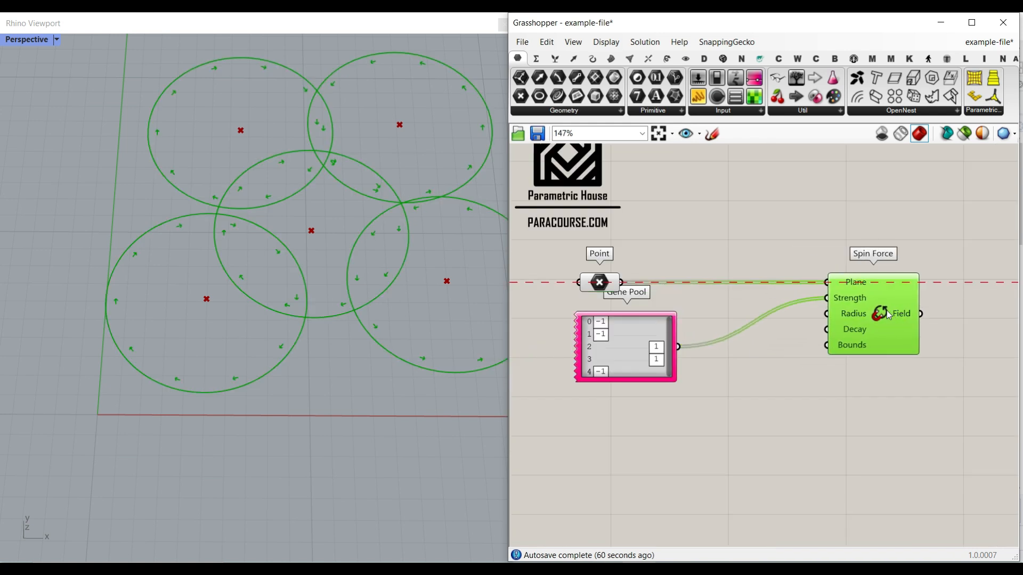
{"action": "left_click", "coordinate": [616, 325]}
{"action": "left_click_drag", "start_coordinate": [617, 325], "coordinate": [639, 466], "text": "alt"}
Configure the copied Gene Pool with three decimals, a minimum of -10 and a maximum of 10
{"action": "double_click", "coordinate": [637, 466]}
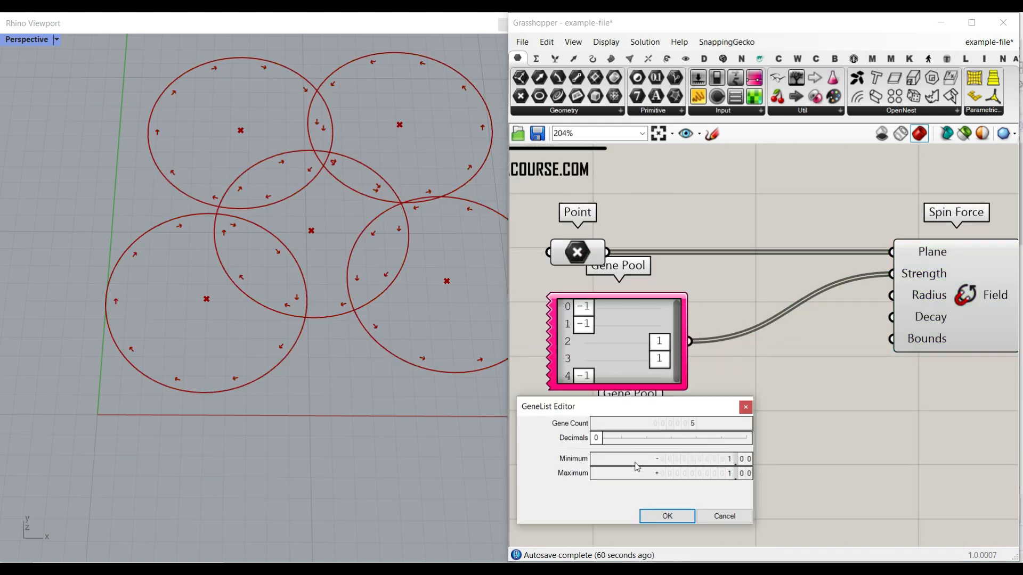
{"action": "left_click_drag", "start_coordinate": [598, 438], "coordinate": [670, 438]}
{"action": "double_click", "coordinate": [703, 461]}
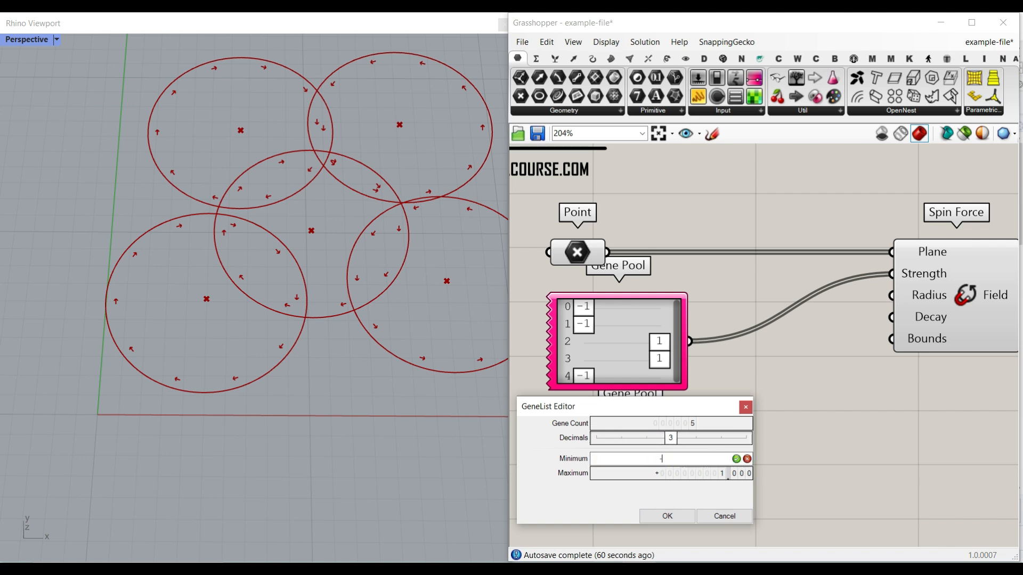
{"action": "double_click", "coordinate": [702, 474]}
{"action": "type", "text": "10"}
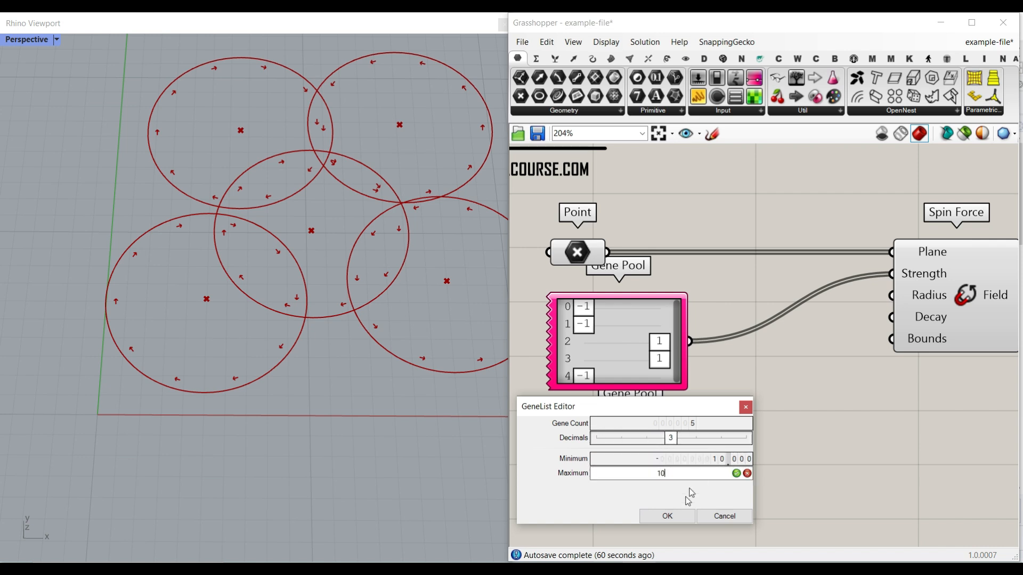
{"action": "left_click", "coordinate": [661, 516]}
Enlarge the copied Gene Pool and connect it to the Radius input of Spin Force
{"action": "left_click_drag", "start_coordinate": [694, 515], "coordinate": [793, 539]}
{"action": "left_click_drag", "start_coordinate": [795, 480], "coordinate": [891, 295]}
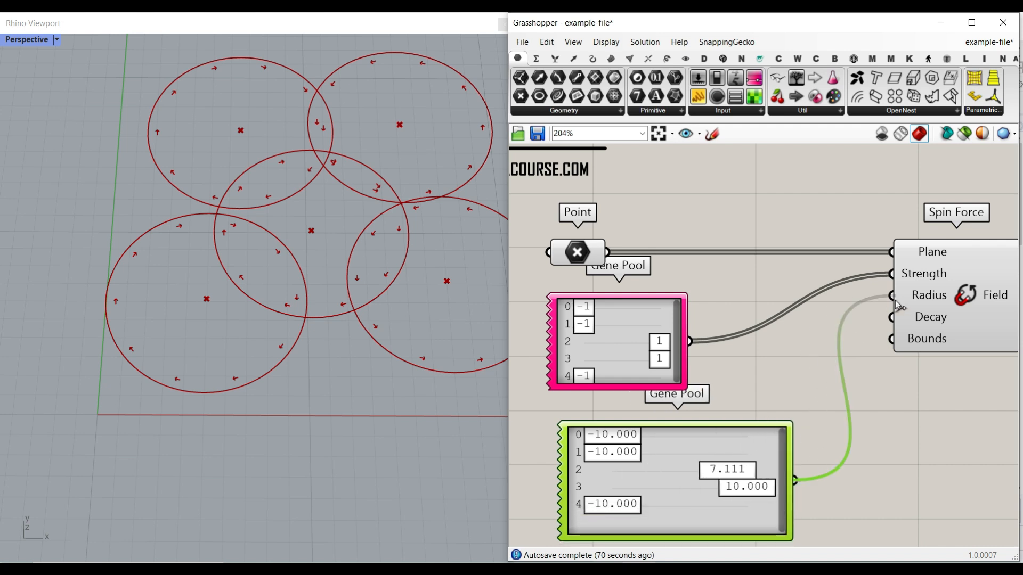
{"action": "scroll", "coordinate": [264, 324], "scroll_direction": "down", "scroll_amount": 3}
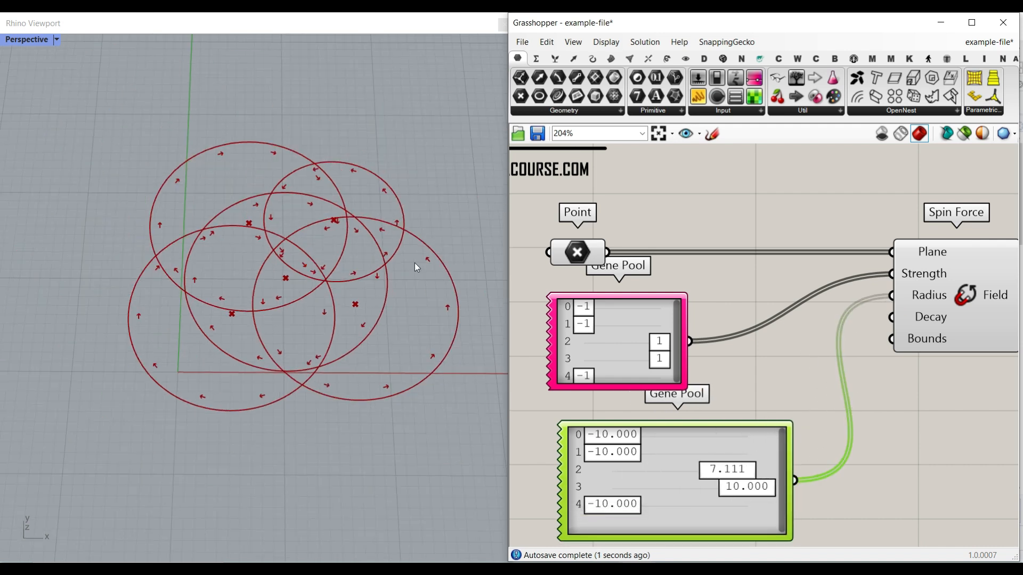
Set the radius Gene Pool's minimum to -3 and maximum to 3, and raise gene 0 to near its maximum
{"action": "scroll", "coordinate": [648, 463], "scroll_direction": "up", "scroll_amount": 1}
{"action": "double_click", "coordinate": [676, 452]}
{"action": "double_click", "coordinate": [745, 445]}
{"action": "type", "text": "-3"}
{"action": "left_click", "coordinate": [776, 444]}
{"action": "double_click", "coordinate": [756, 459]}
{"action": "type", "text": "3"}
{"action": "left_click", "coordinate": [714, 502]}
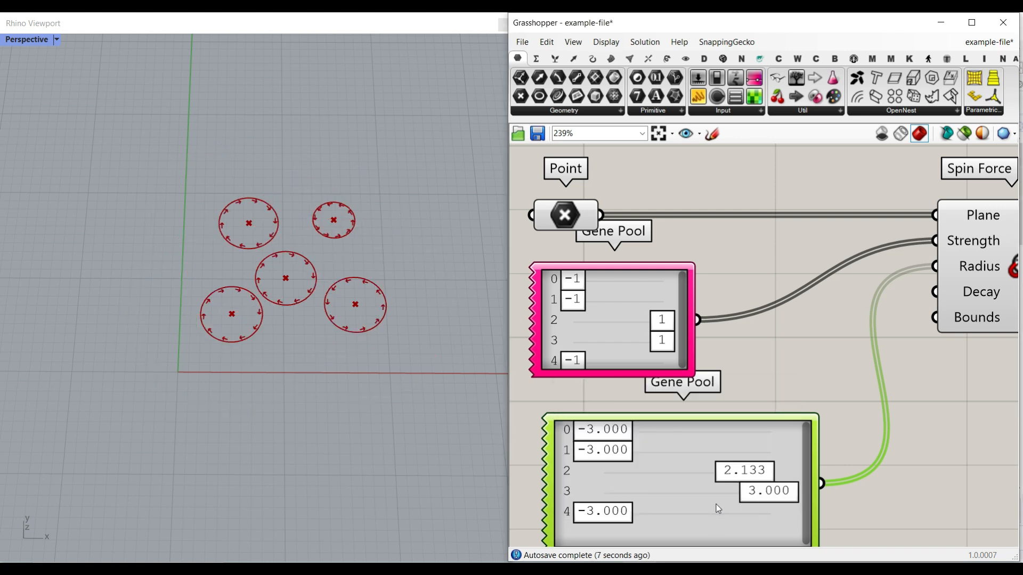
{"action": "scroll", "coordinate": [669, 481], "scroll_direction": "up", "scroll_amount": 2}
{"action": "left_click_drag", "start_coordinate": [567, 416], "coordinate": [794, 429]}
Set the radius Gene Pool's minimum to 1 and its maximum to 5
{"action": "double_click", "coordinate": [707, 451]}
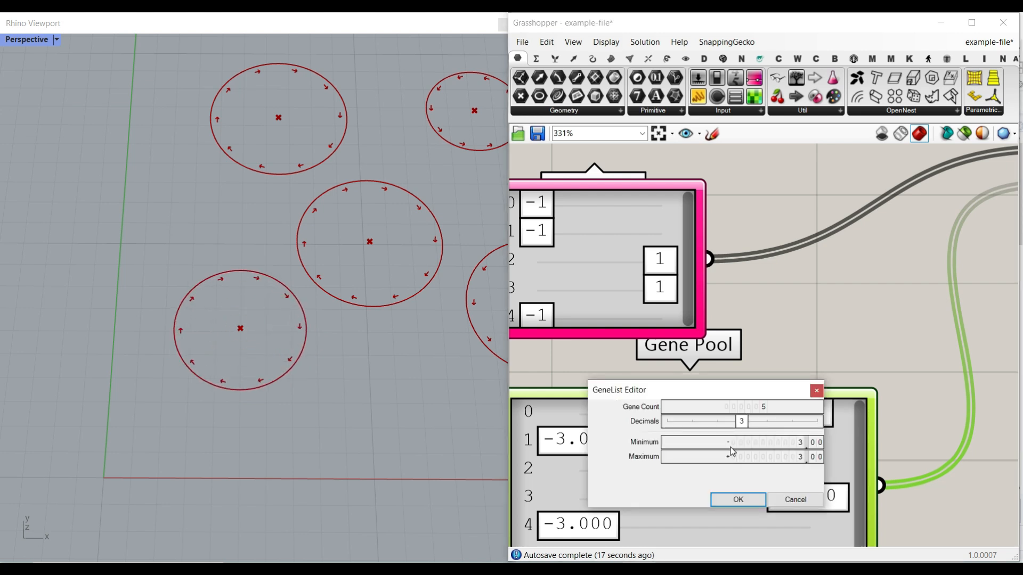
{"action": "double_click", "coordinate": [789, 441]}
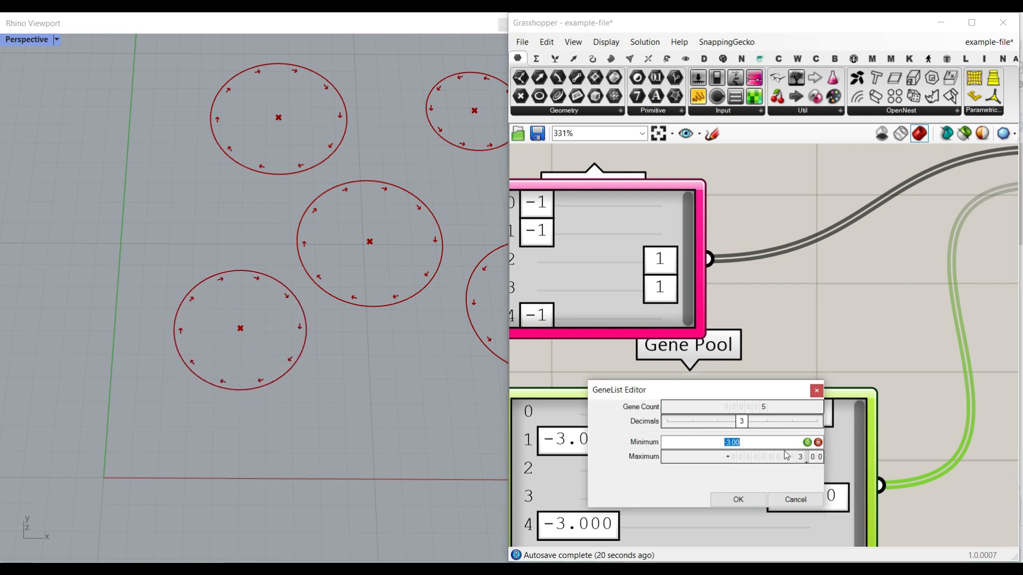
{"action": "double_click", "coordinate": [800, 463]}
{"action": "type", "text": "5"}
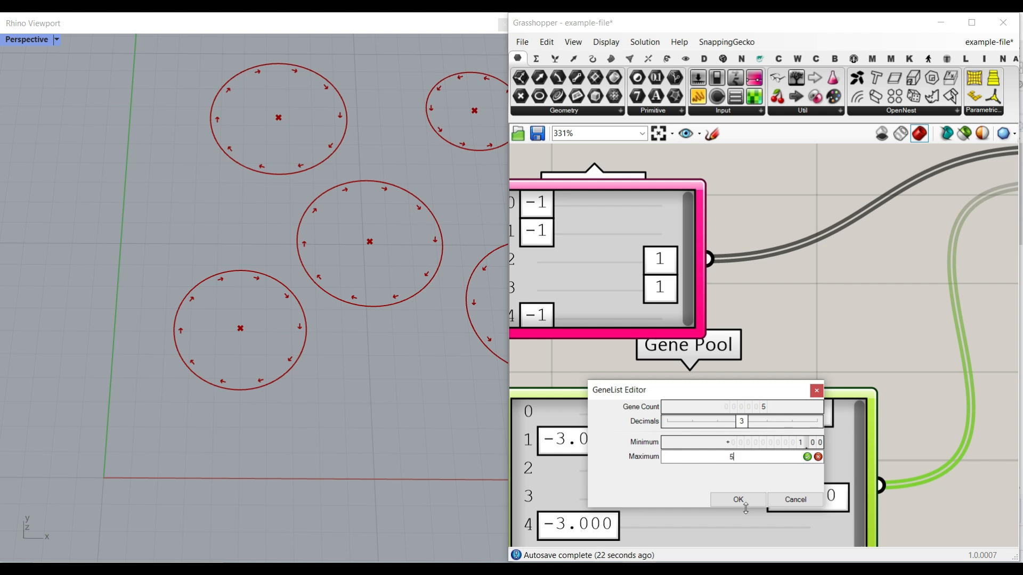
{"action": "left_click", "coordinate": [738, 499]}
Adjust the radius genes 0 to 4 to about 2.660, 3.010, 3.618, 4.008 and 1.477
{"action": "scroll", "coordinate": [682, 418], "scroll_direction": "down", "scroll_amount": 2}
{"action": "left_click_drag", "start_coordinate": [789, 388], "coordinate": [696, 388]}
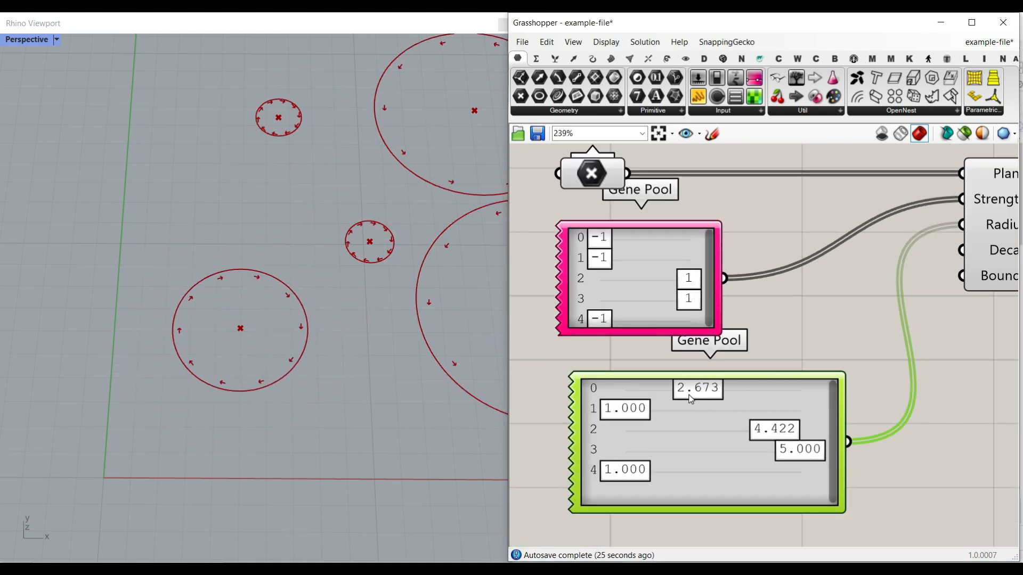
{"action": "left_click_drag", "start_coordinate": [612, 409], "coordinate": [696, 415]}
{"action": "left_click_drag", "start_coordinate": [764, 433], "coordinate": [728, 433]}
{"action": "left_click_drag", "start_coordinate": [779, 453], "coordinate": [736, 453]}
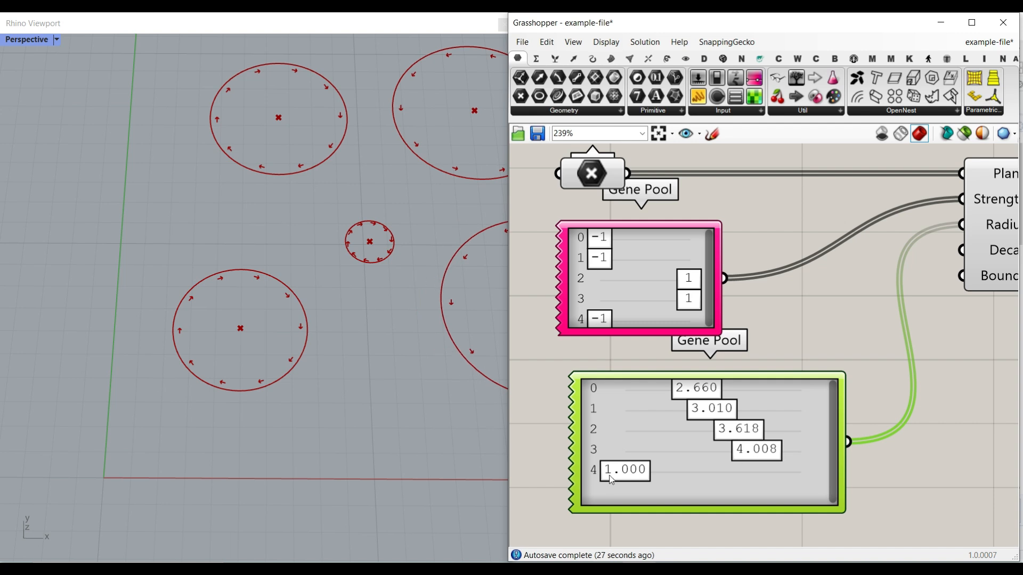
{"action": "left_click_drag", "start_coordinate": [609, 475], "coordinate": [629, 474]}
{"action": "scroll", "coordinate": [402, 203], "scroll_direction": "down", "scroll_amount": 2}
{"action": "right_click_drag", "start_coordinate": [401, 203], "coordinate": [351, 304], "text": "shift"}
{"action": "scroll", "coordinate": [350, 305], "scroll_direction": "up", "scroll_amount": 2}
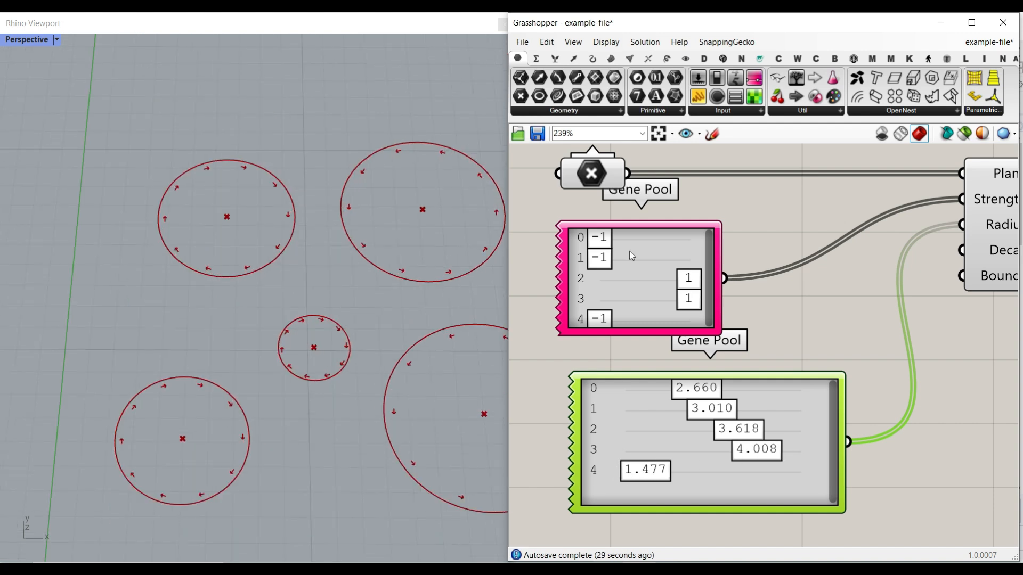
Align both Gene Pools with the Point parameter's left edge and narrow the strength Gene Pool
{"action": "left_click_drag", "start_coordinate": [686, 282], "coordinate": [737, 290]}
{"action": "scroll", "coordinate": [746, 298], "scroll_direction": "down", "scroll_amount": 2}
{"action": "left_click_drag", "start_coordinate": [751, 360], "coordinate": [734, 339]}
{"action": "left_click_drag", "start_coordinate": [684, 257], "coordinate": [660, 258]}
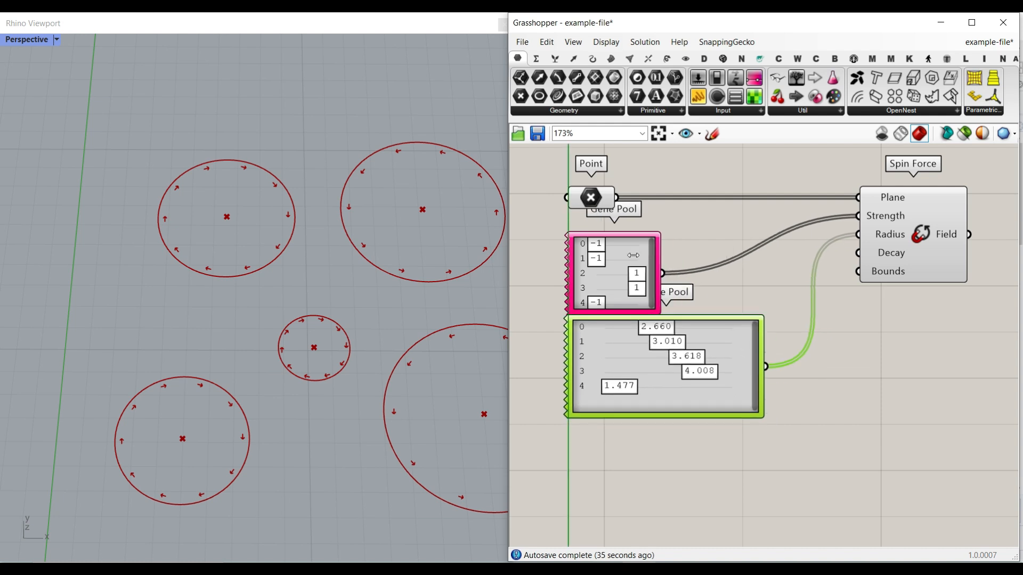
Add a number slider ranging from 0 to 3.00 and connect it to the Decay input of Spin Force
{"action": "scroll", "coordinate": [896, 259], "scroll_direction": "up", "scroll_amount": 3}
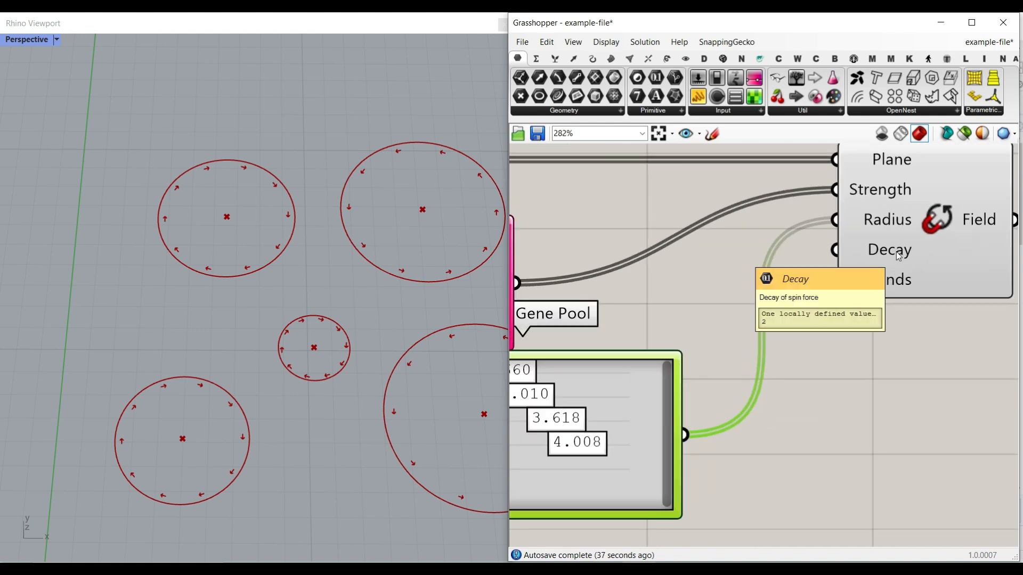
{"action": "right_click_drag", "start_coordinate": [759, 409], "coordinate": [815, 336]}
{"action": "scroll", "coordinate": [737, 440], "scroll_direction": "down", "scroll_amount": 1}
{"action": "double_click", "coordinate": [738, 438]}
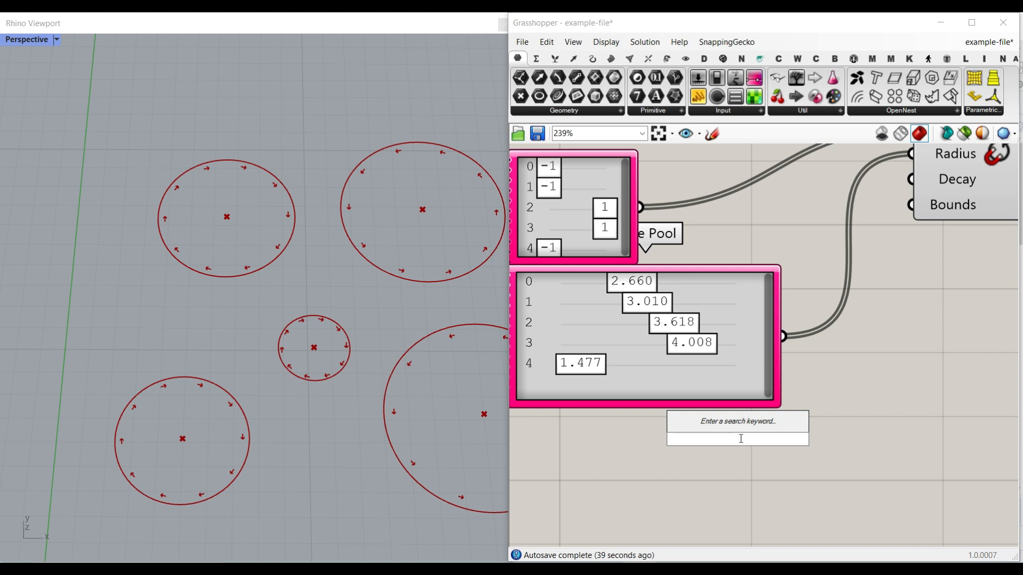
{"action": "type", "text": "0..3.00"}
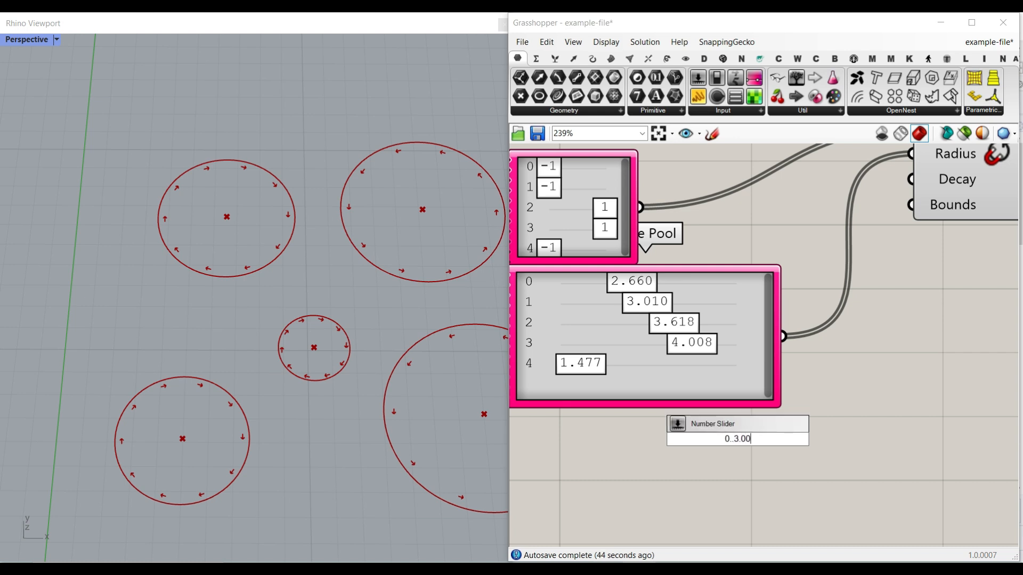
{"action": "key", "text": "Return"}
{"action": "scroll", "coordinate": [776, 411], "scroll_direction": "down", "scroll_amount": 2}
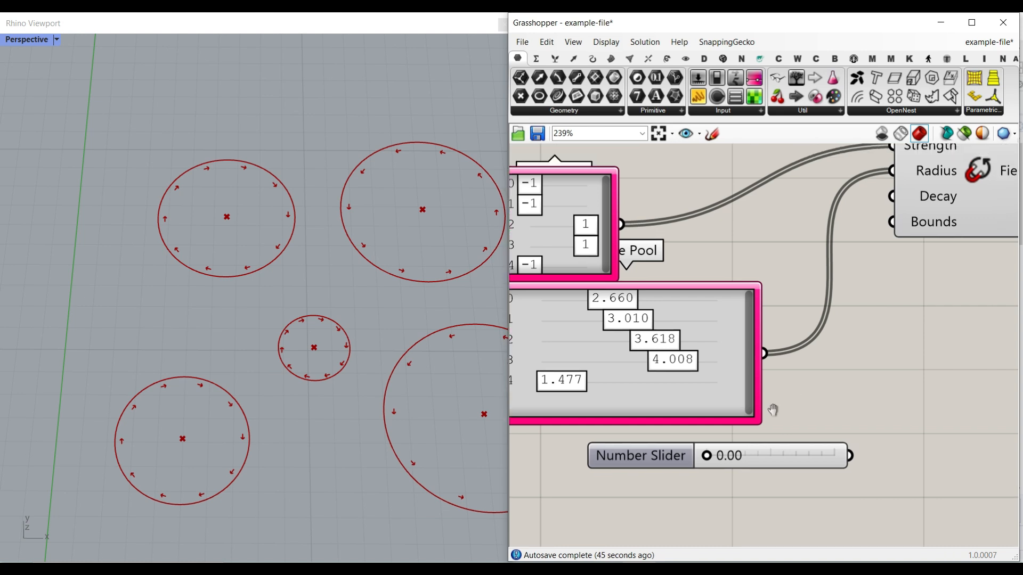
{"action": "left_click_drag", "start_coordinate": [800, 468], "coordinate": [846, 249]}
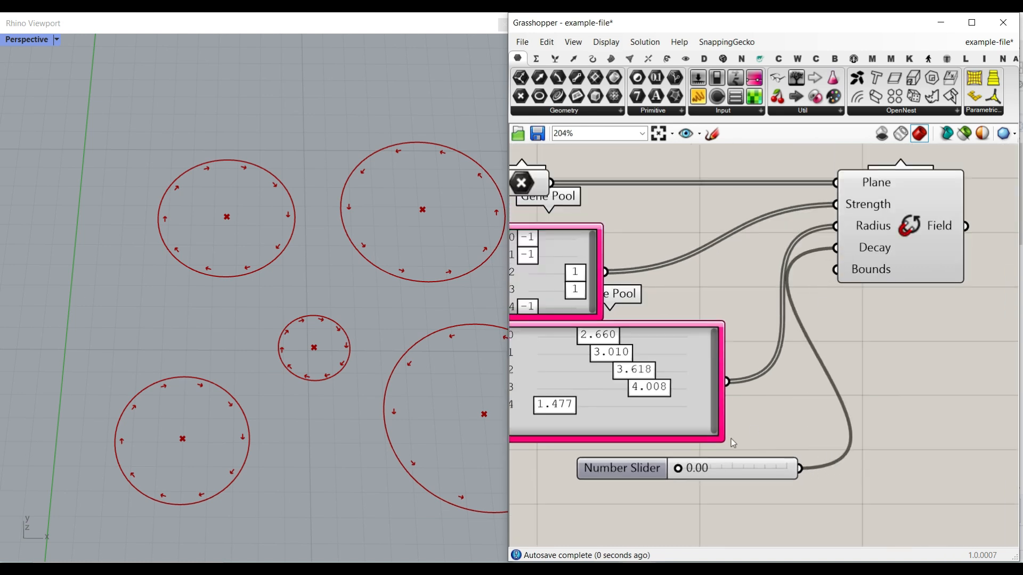
Try a decay of 1.46 on the number slider, and set it to 0.37
{"action": "left_click_drag", "start_coordinate": [678, 469], "coordinate": [730, 468]}
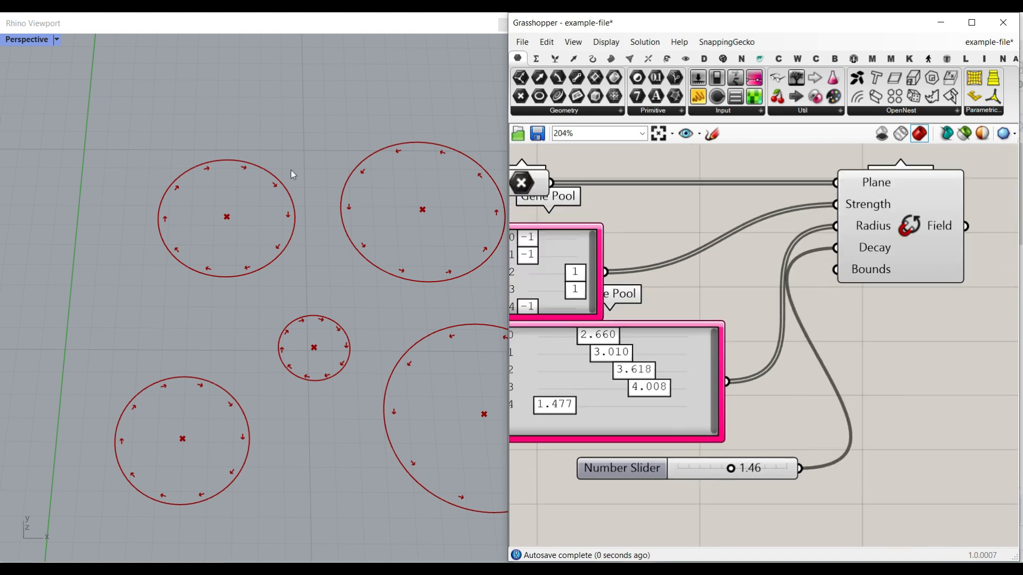
{"action": "scroll", "coordinate": [230, 355], "scroll_direction": "down", "scroll_amount": 2}
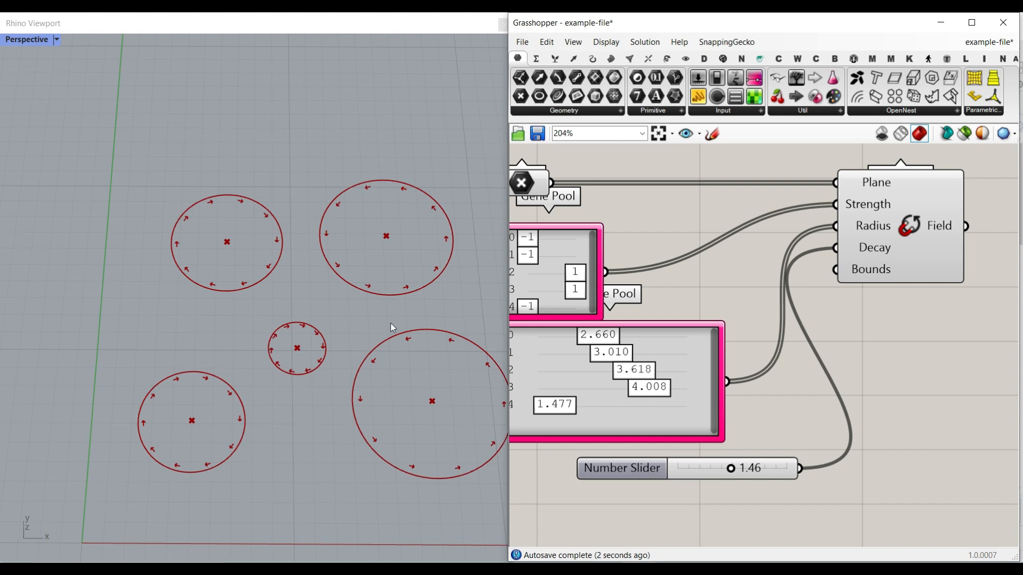
{"action": "left_click_drag", "start_coordinate": [731, 468], "coordinate": [692, 469]}
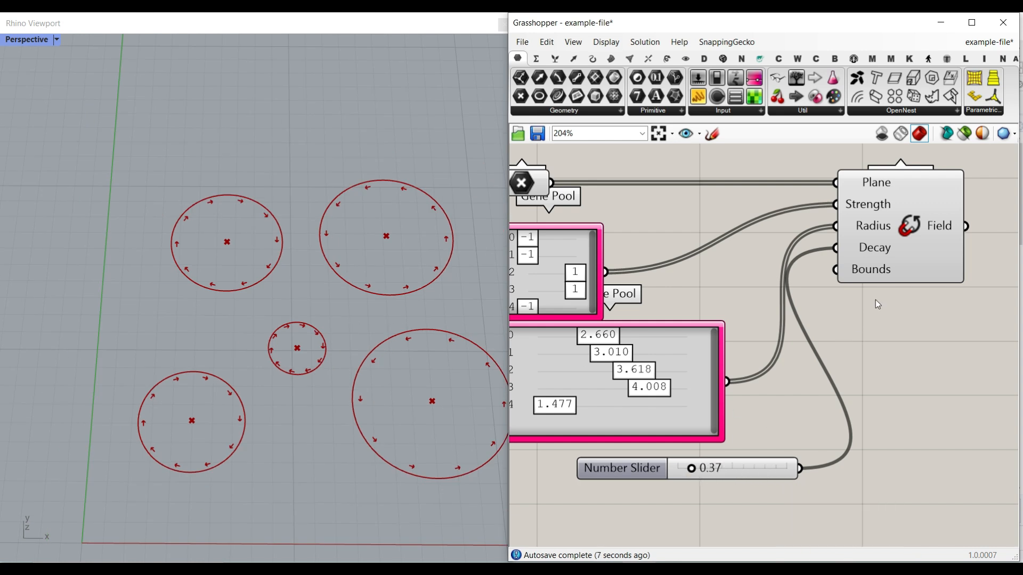
{"action": "scroll", "coordinate": [186, 328], "scroll_direction": "down", "scroll_amount": 2}
Extract the Bounds input of Spin Force as a separate parameter and place it below the decay slider
{"action": "right_click", "coordinate": [876, 269]}
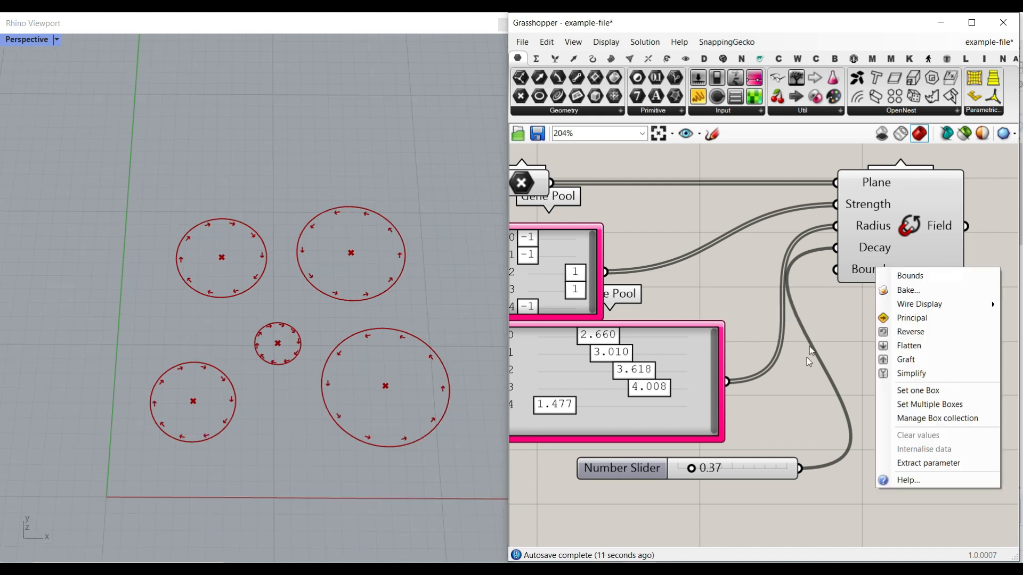
{"action": "left_click", "coordinate": [905, 466]}
{"action": "right_click_drag", "start_coordinate": [818, 323], "coordinate": [788, 261]}
{"action": "left_click_drag", "start_coordinate": [703, 207], "coordinate": [643, 458]}
Switch to Rhino and draw a box in the Perspective viewport around the spin force circles
{"action": "scroll", "coordinate": [154, 335], "scroll_direction": "down", "scroll_amount": 3}
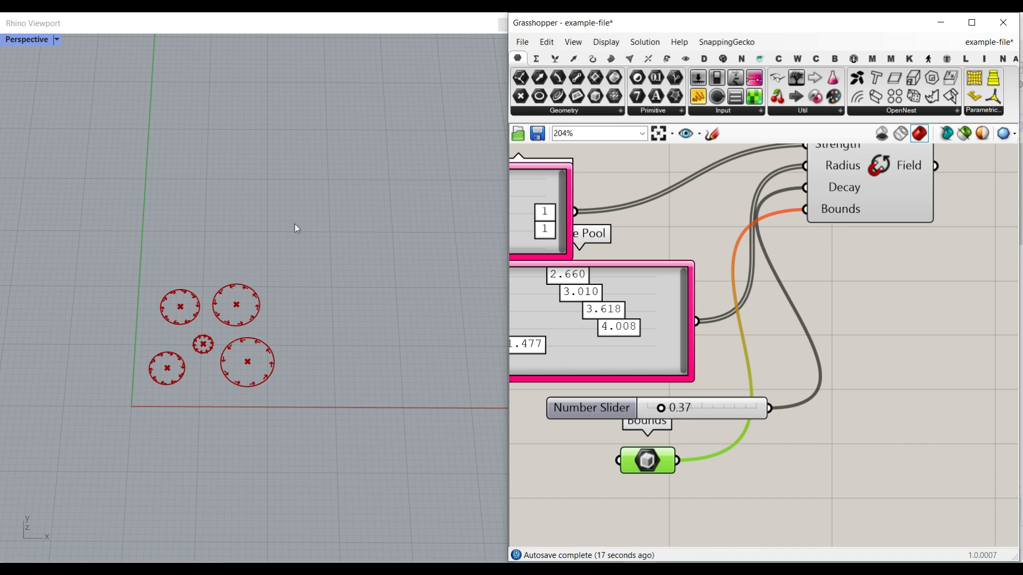
{"action": "left_click", "coordinate": [503, 24]}
{"action": "right_click_drag", "start_coordinate": [240, 305], "coordinate": [272, 334]}
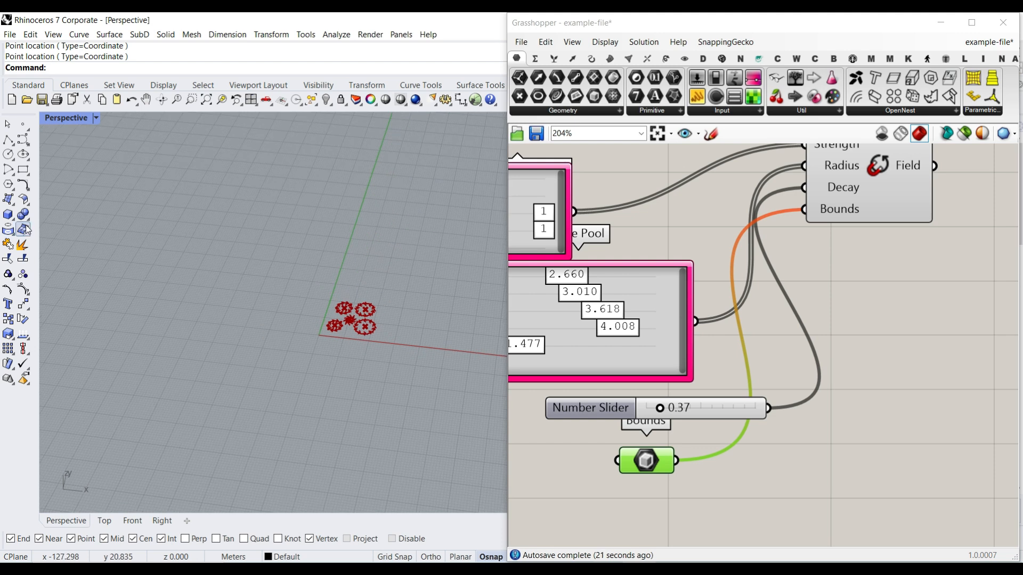
{"action": "left_click", "coordinate": [10, 218]}
{"action": "left_click", "coordinate": [257, 291]}
{"action": "left_click", "coordinate": [340, 373]}
{"action": "left_click", "coordinate": [316, 272]}
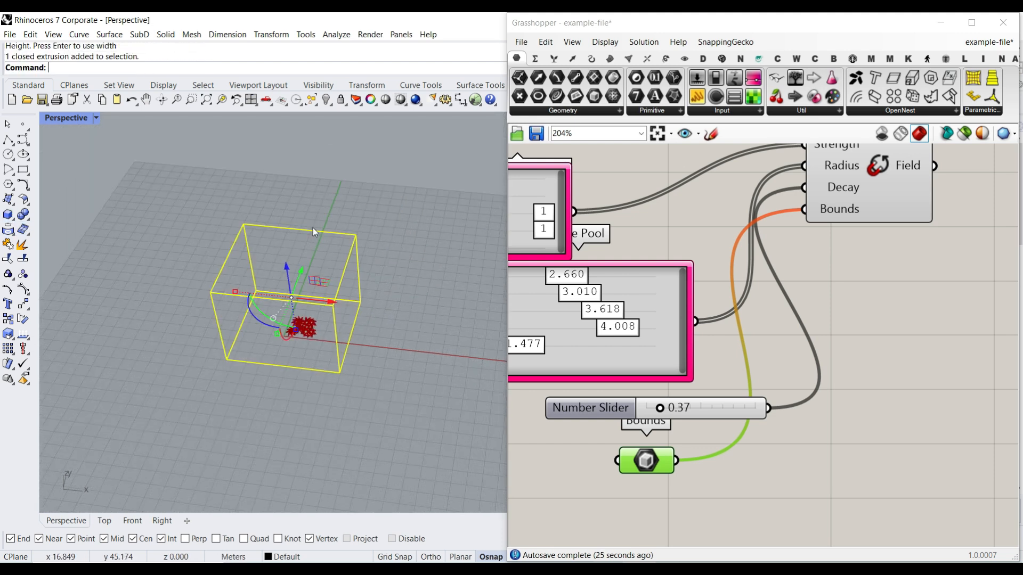
Move the box vertically with the gumball so the spin force circles sit inside it, and deselect it
{"action": "left_click_drag", "start_coordinate": [292, 254], "coordinate": [294, 279]}
{"action": "left_click", "coordinate": [311, 232]}
Try the Shaded display mode in the Perspective viewport and return to Wireframe
{"action": "left_click", "coordinate": [65, 117]}
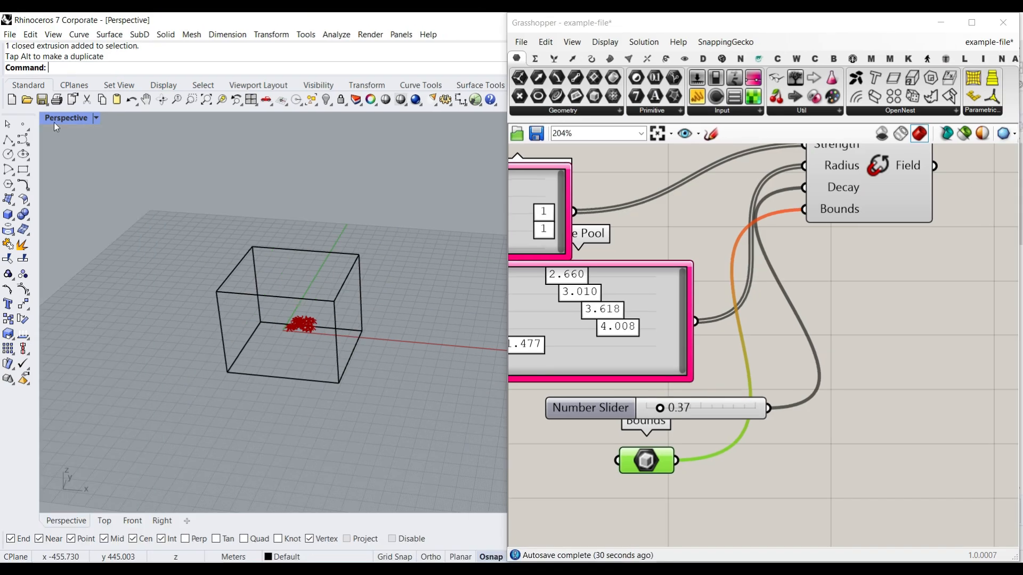
{"action": "right_click", "coordinate": [92, 78]}
{"action": "left_click", "coordinate": [121, 186]}
{"action": "left_click", "coordinate": [66, 118]}
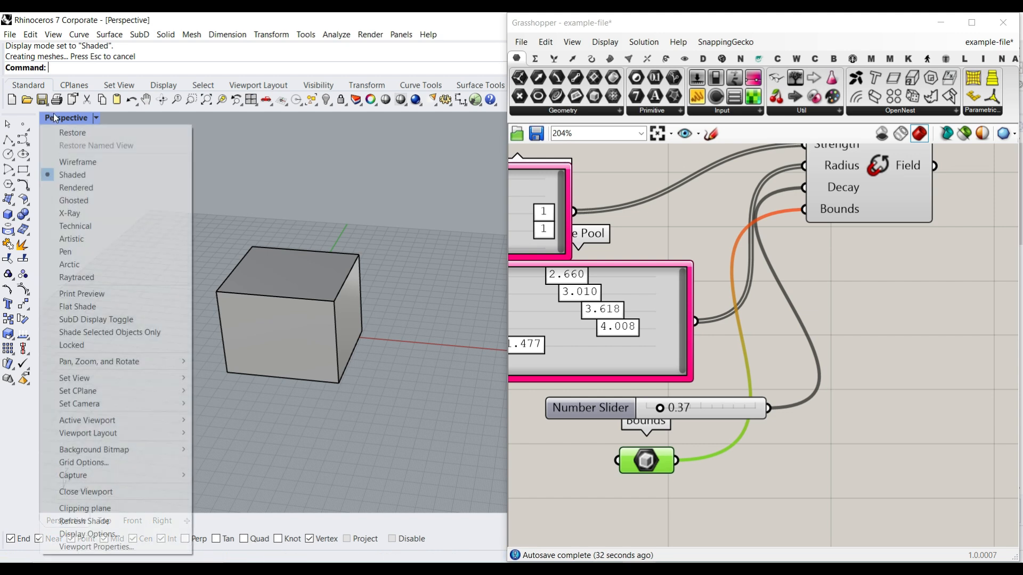
{"action": "left_click", "coordinate": [159, 161]}
Enlarge the box around the spin force circles by scaling it with the gumball
{"action": "scroll", "coordinate": [300, 351], "scroll_direction": "up", "scroll_amount": 5}
{"action": "left_click", "coordinate": [279, 327]}
{"action": "mouse_move", "coordinate": [261, 376]}
{"action": "left_mouse_down"}
{"action": "mouse_move", "coordinate": [260, 406]}
{"action": "mouse_move", "coordinate": [256, 388]}
{"action": "left_mouse_up"}
{"action": "left_click", "coordinate": [468, 391]}
Cancel setting one Box on the extracted Bounds parameter and delete that parameter from the Grasshopper canvas
{"action": "right_click", "coordinate": [644, 465]}
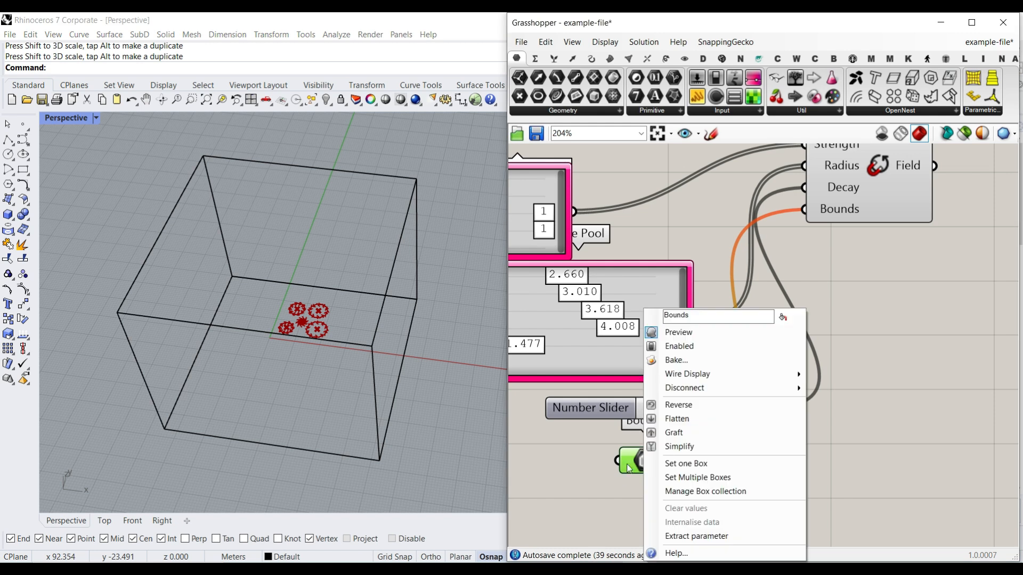
{"action": "left_click", "coordinate": [661, 465]}
{"action": "key", "text": "Escape"}
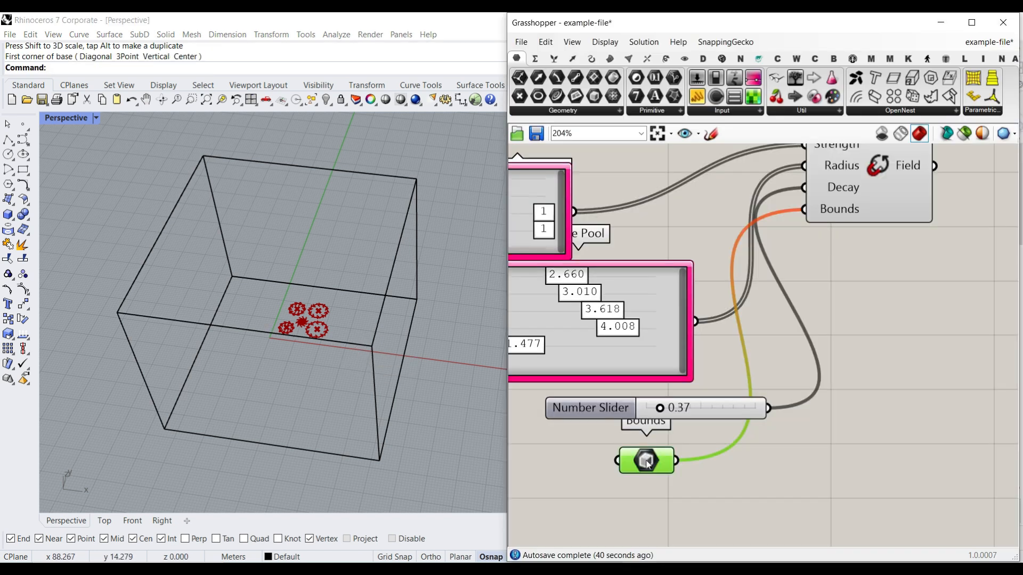
{"action": "key", "text": "Delete"}
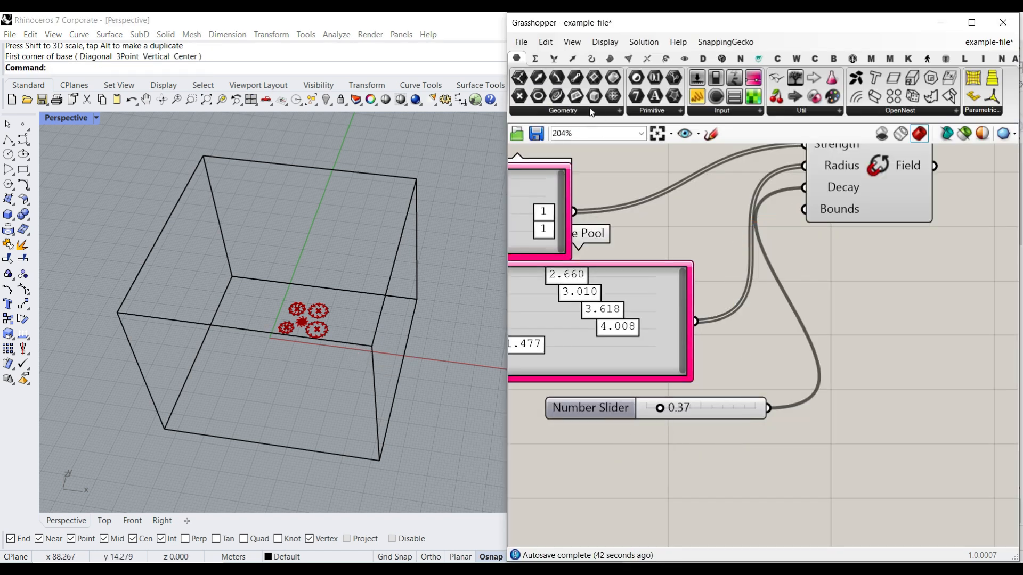
Add a Brep parameter below the decay slider, set it to the Rhino box, and connect it to the Bounds input of Spin Force
{"action": "left_click", "coordinate": [612, 78]}
{"action": "left_click", "coordinate": [664, 461]}
{"action": "right_click", "coordinate": [665, 462]}
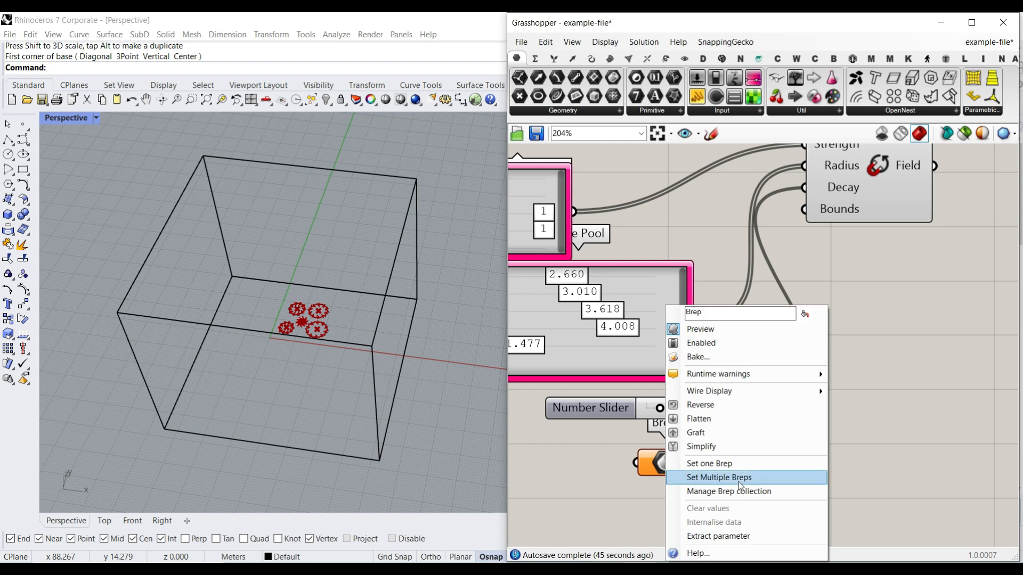
{"action": "left_click", "coordinate": [714, 464]}
{"action": "left_click", "coordinate": [372, 349]}
{"action": "left_click_drag", "start_coordinate": [695, 463], "coordinate": [804, 209]}
Scale the referenced box again in the Rhino viewport with its gumball handle
{"action": "right_click_drag", "start_coordinate": [338, 352], "coordinate": [245, 416]}
{"action": "left_click", "coordinate": [324, 271]}
{"action": "left_click_drag", "start_coordinate": [245, 416], "coordinate": [249, 404]}
{"action": "left_click", "coordinate": [449, 421]}
{"action": "right_click_drag", "start_coordinate": [373, 415], "coordinate": [468, 292]}
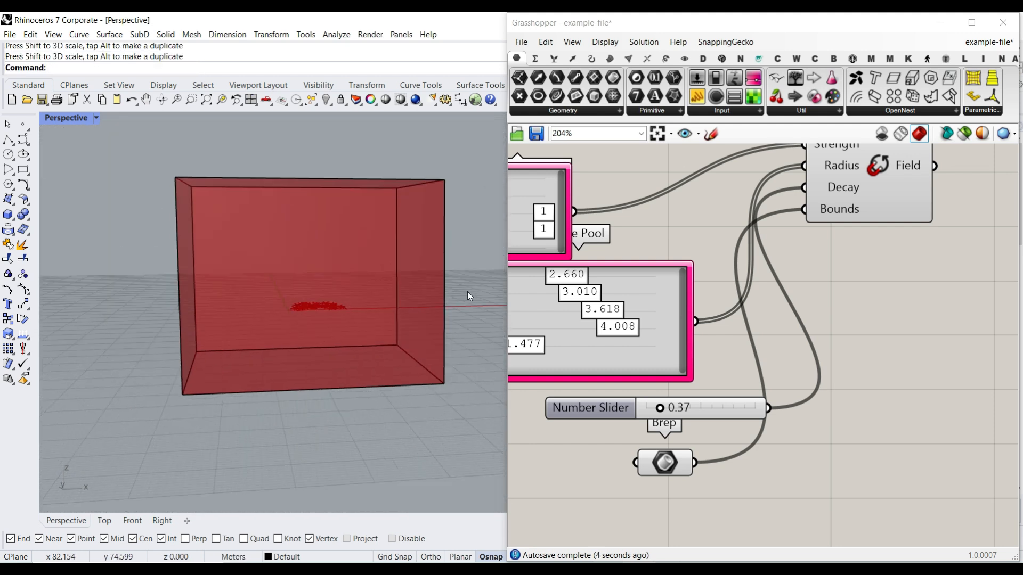
Rearrange the Grasshopper canvas by moving Spin Force away from its inputs and shifting the Brep parameter clear of the slider
{"action": "right_click_drag", "start_coordinate": [775, 305], "coordinate": [681, 317]}
{"action": "scroll", "coordinate": [680, 316], "scroll_direction": "down", "scroll_amount": 2}
{"action": "left_click_drag", "start_coordinate": [750, 228], "coordinate": [838, 265]}
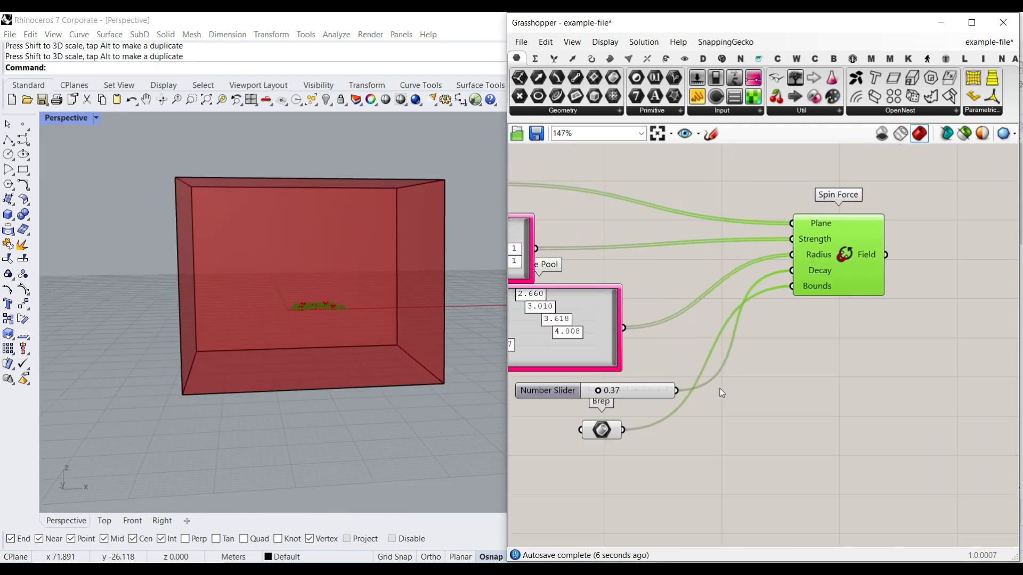
{"action": "left_click_drag", "start_coordinate": [601, 430], "coordinate": [674, 437]}
{"action": "left_click_drag", "start_coordinate": [850, 273], "coordinate": [845, 244]}
{"action": "left_click", "coordinate": [849, 338]}
Add a Vector Force component and align it directly below Spin Force
{"action": "left_click", "coordinate": [573, 58]}
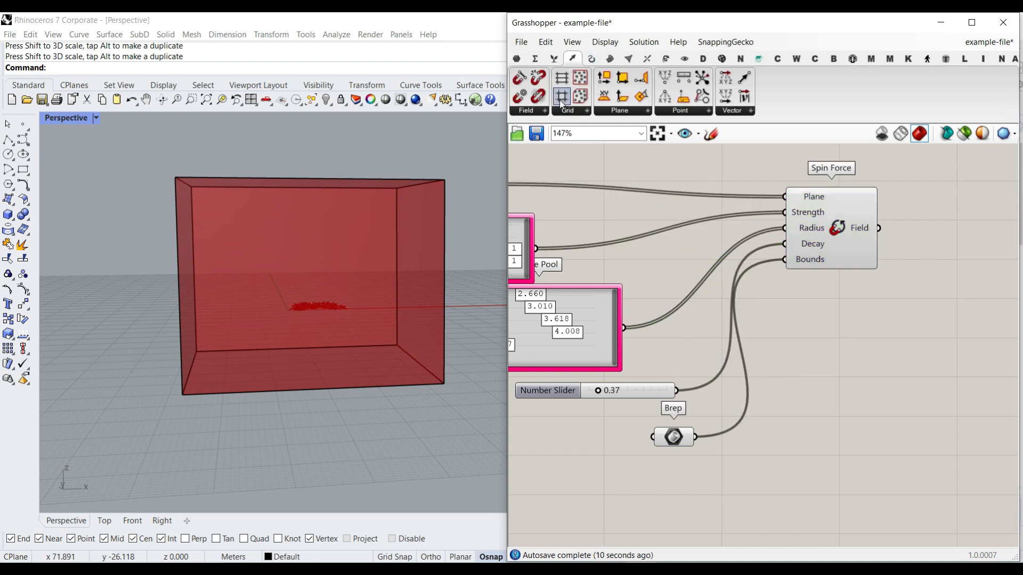
{"action": "left_click", "coordinate": [535, 109]}
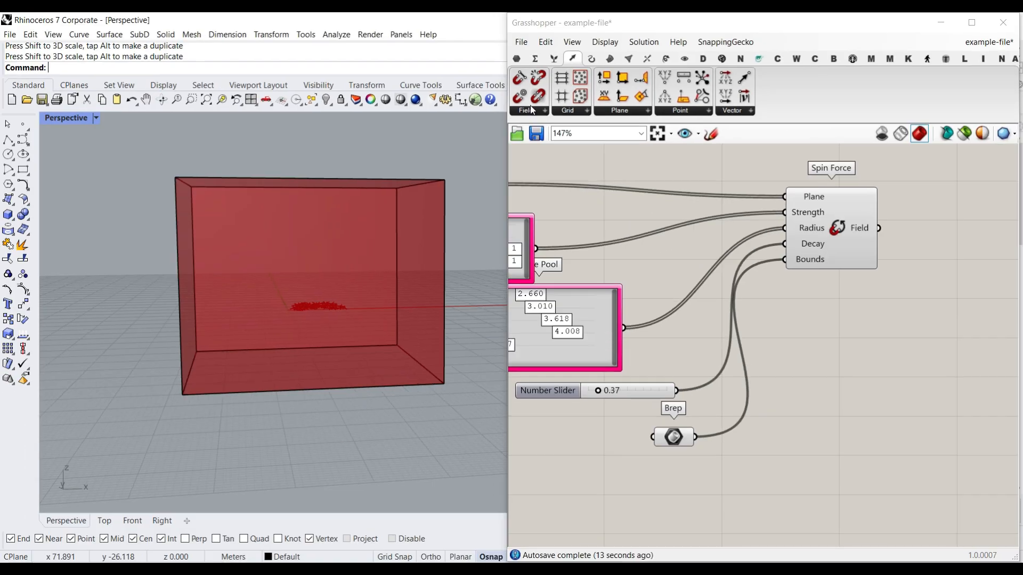
{"action": "left_click", "coordinate": [536, 110]}
{"action": "left_click_drag", "start_coordinate": [558, 193], "coordinate": [862, 347]}
{"action": "right_click_drag", "start_coordinate": [861, 347], "coordinate": [746, 399]}
{"action": "scroll", "coordinate": [745, 398], "scroll_direction": "up", "scroll_amount": 2}
{"action": "left_click_drag", "start_coordinate": [749, 397], "coordinate": [712, 372]}
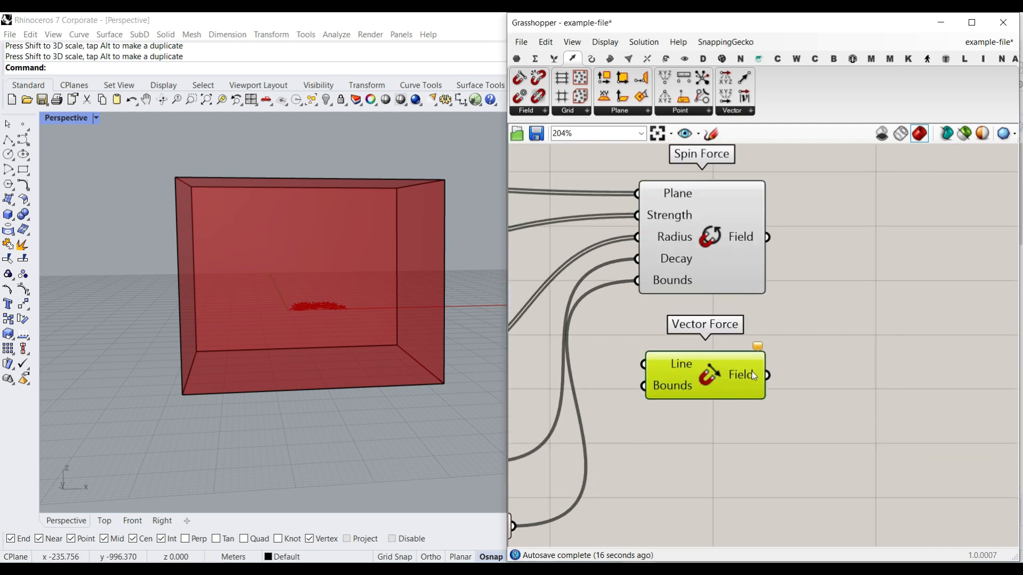
Add a Merge Fields component beside the Spin Force and Vector Force components
{"action": "left_click", "coordinate": [526, 110]}
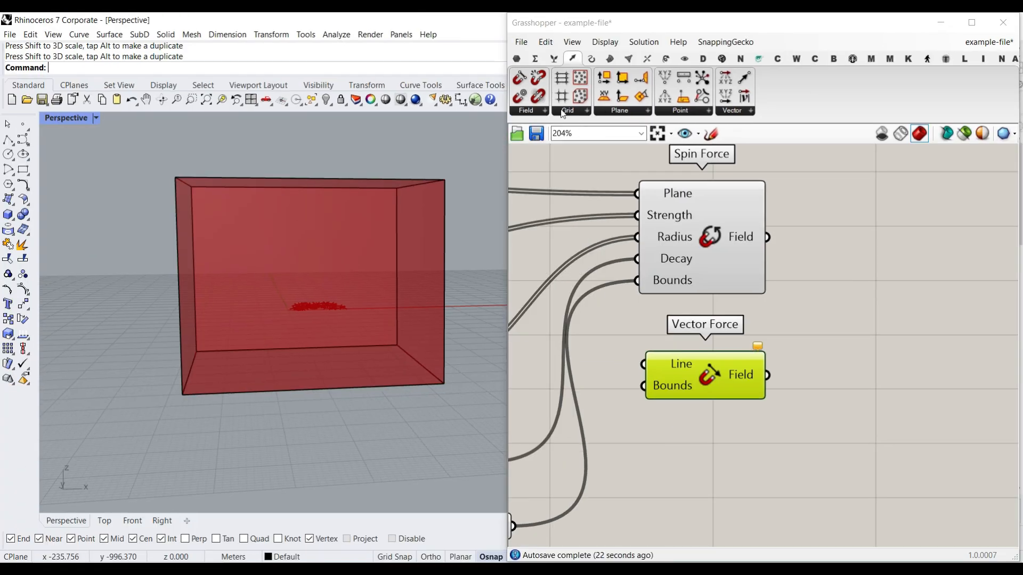
{"action": "left_click", "coordinate": [519, 114]}
{"action": "left_click", "coordinate": [524, 115]}
{"action": "left_click", "coordinate": [547, 226]}
{"action": "left_click", "coordinate": [868, 311]}
{"action": "scroll", "coordinate": [791, 277], "scroll_direction": "up", "scroll_amount": 4}
{"action": "scroll", "coordinate": [687, 263], "scroll_direction": "down", "scroll_amount": 4}
Connect the Field outputs of Spin Force and Vector Force to Merge Fields and flatten its Fields input
{"action": "left_click_drag", "start_coordinate": [682, 232], "coordinate": [724, 302]}
{"action": "left_click_drag", "start_coordinate": [680, 365], "coordinate": [723, 306]}
{"action": "scroll", "coordinate": [726, 317], "scroll_direction": "up", "scroll_amount": 3}
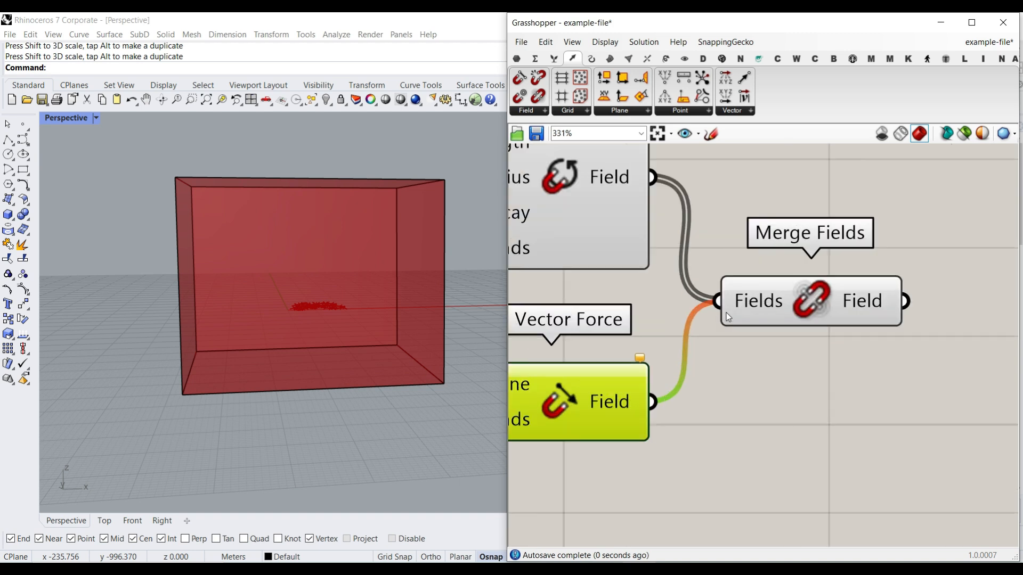
{"action": "right_click", "coordinate": [751, 301]}
{"action": "left_click", "coordinate": [799, 379]}
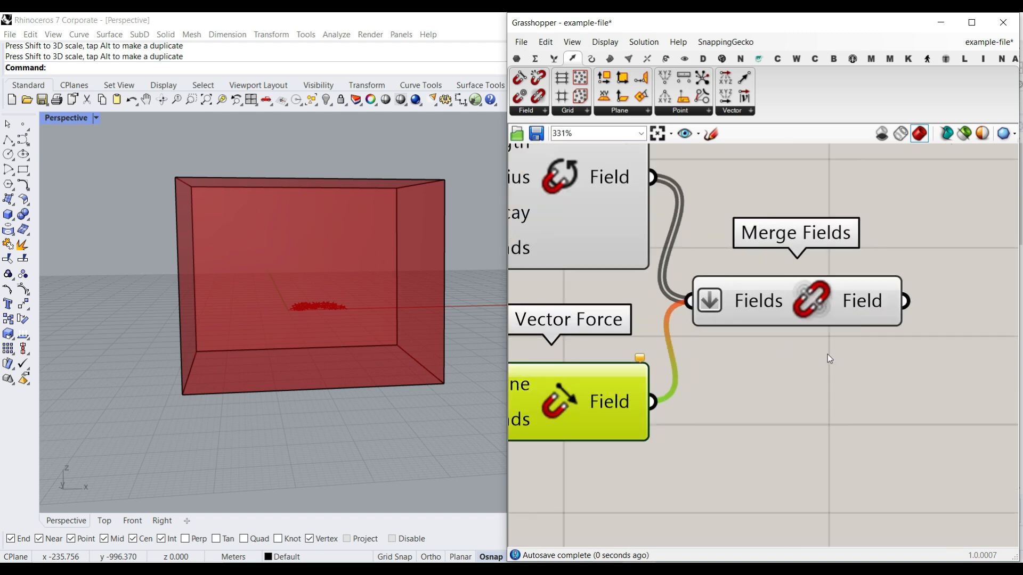
Spread out the definition by moving Merge Fields farther from the forces and Vector Force below the Brep parameter
{"action": "scroll", "coordinate": [857, 304], "scroll_direction": "down", "scroll_amount": 5}
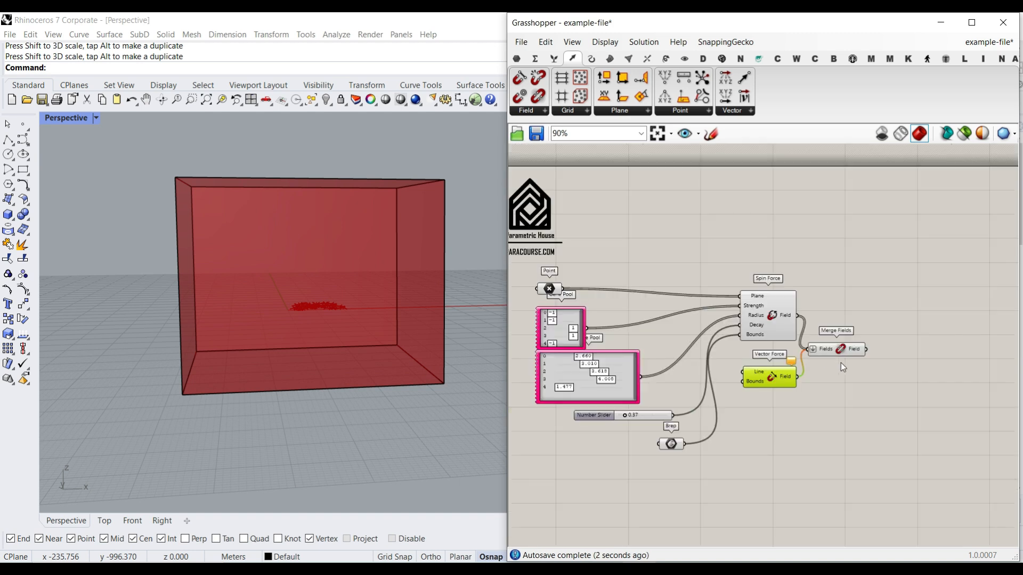
{"action": "left_click_drag", "start_coordinate": [817, 292], "coordinate": [895, 301]}
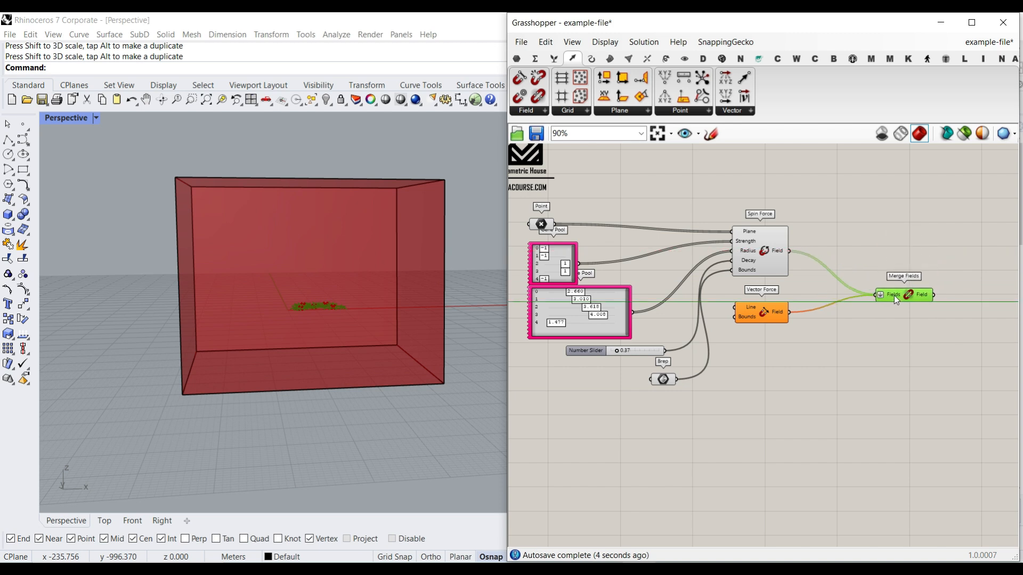
{"action": "left_click_drag", "start_coordinate": [767, 320], "coordinate": [758, 420]}
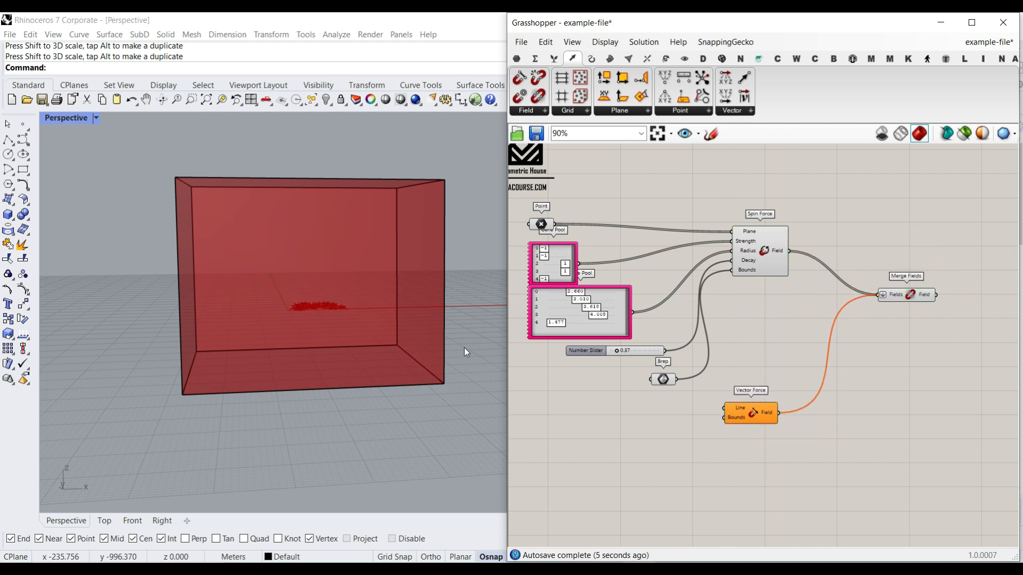
Turn off the preview of the Brep parameter so only the Rhino box outline surrounds the spin force circles
{"action": "right_click_drag", "start_coordinate": [341, 343], "coordinate": [272, 395]}
{"action": "scroll", "coordinate": [271, 395], "scroll_direction": "up", "scroll_amount": 4}
{"action": "right_click_drag", "start_coordinate": [282, 319], "coordinate": [288, 347]}
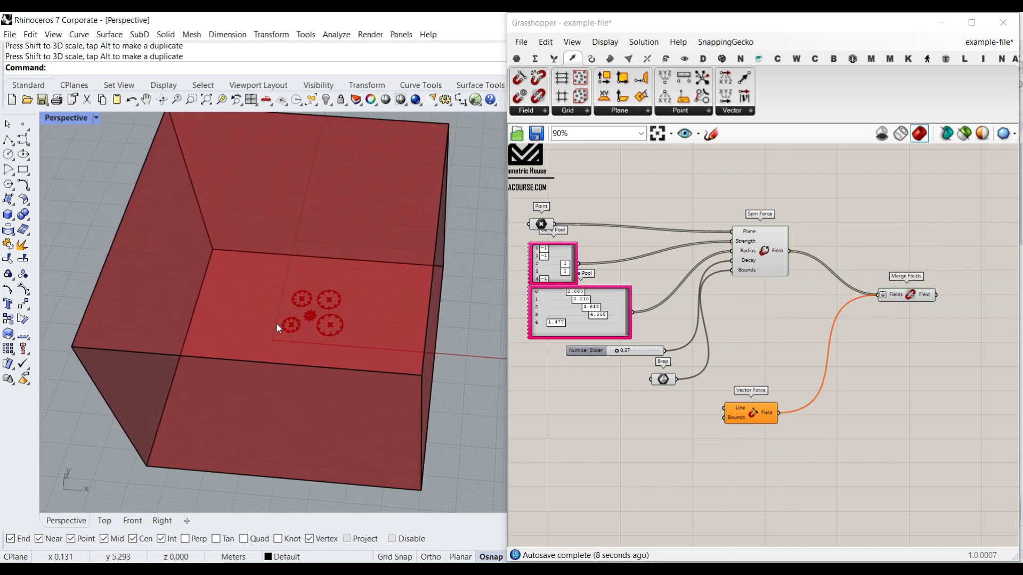
{"action": "scroll", "coordinate": [277, 324], "scroll_direction": "up", "scroll_amount": 6}
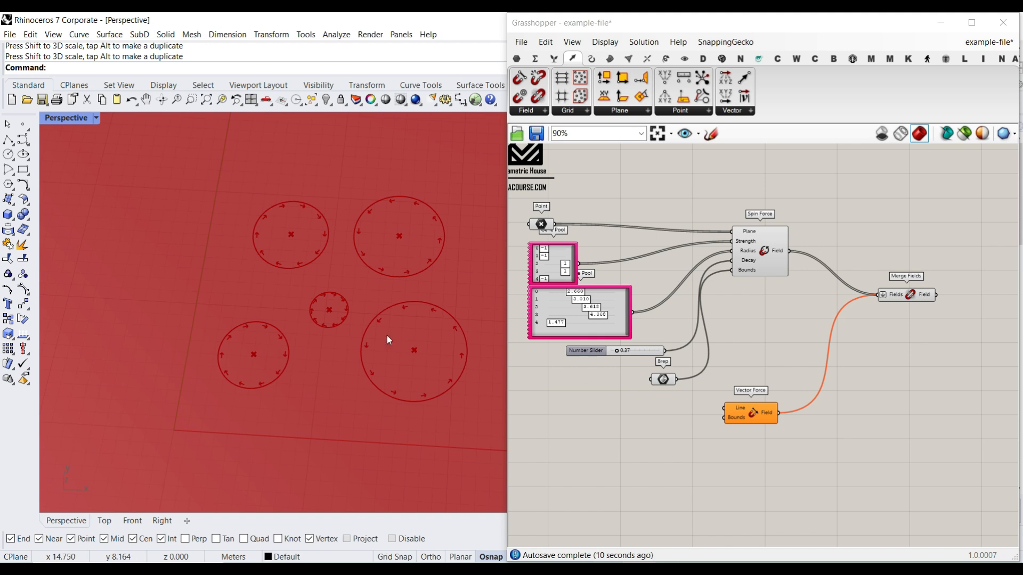
{"action": "scroll", "coordinate": [324, 353], "scroll_direction": "down", "scroll_amount": 5}
{"action": "scroll", "coordinate": [673, 384], "scroll_direction": "up", "scroll_amount": 2}
{"action": "right_click", "coordinate": [662, 379]}
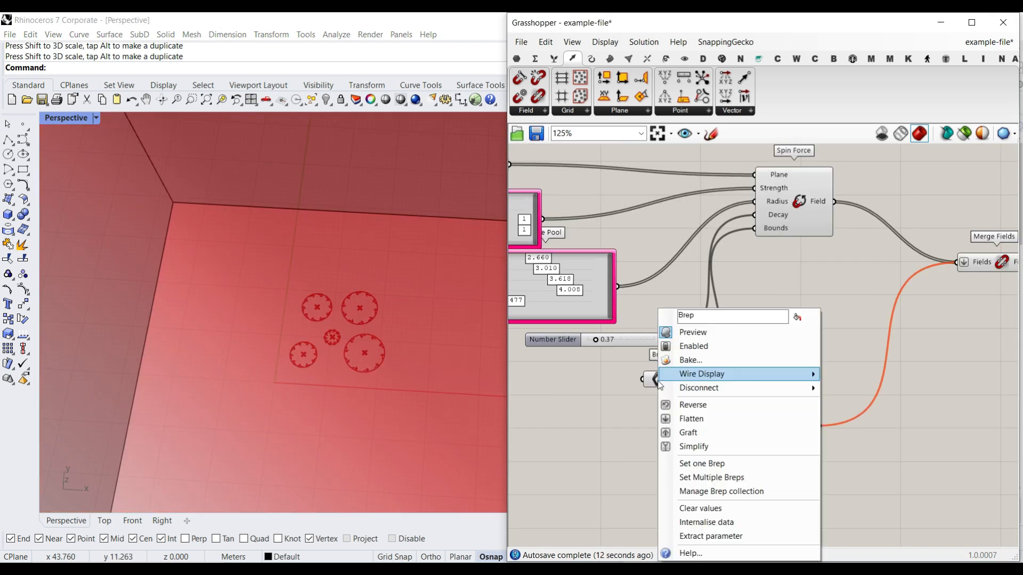
{"action": "left_click", "coordinate": [692, 331]}
{"action": "scroll", "coordinate": [307, 347], "scroll_direction": "down", "scroll_amount": 5}
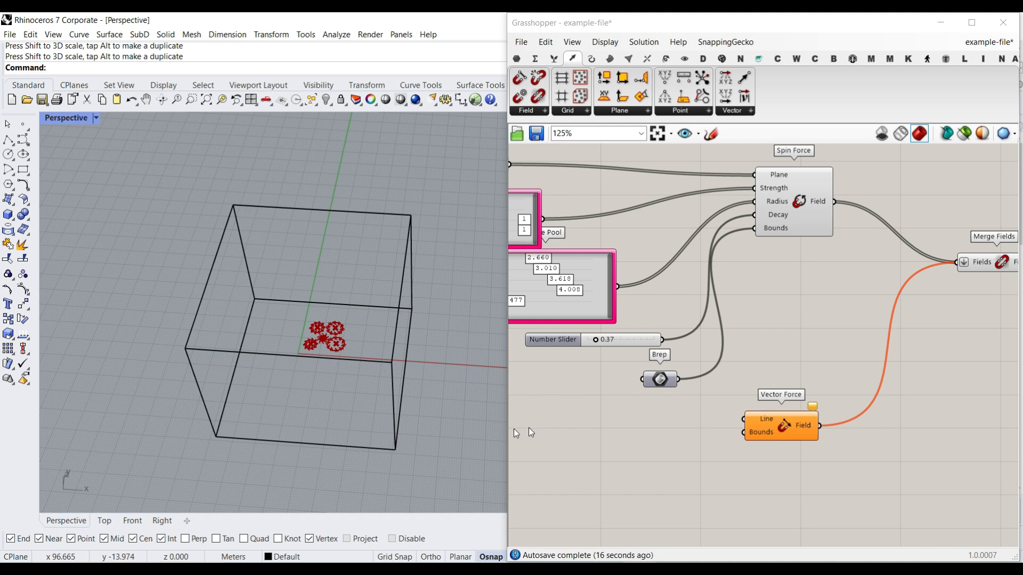
{"action": "scroll", "coordinate": [316, 347], "scroll_direction": "up", "scroll_amount": 5}
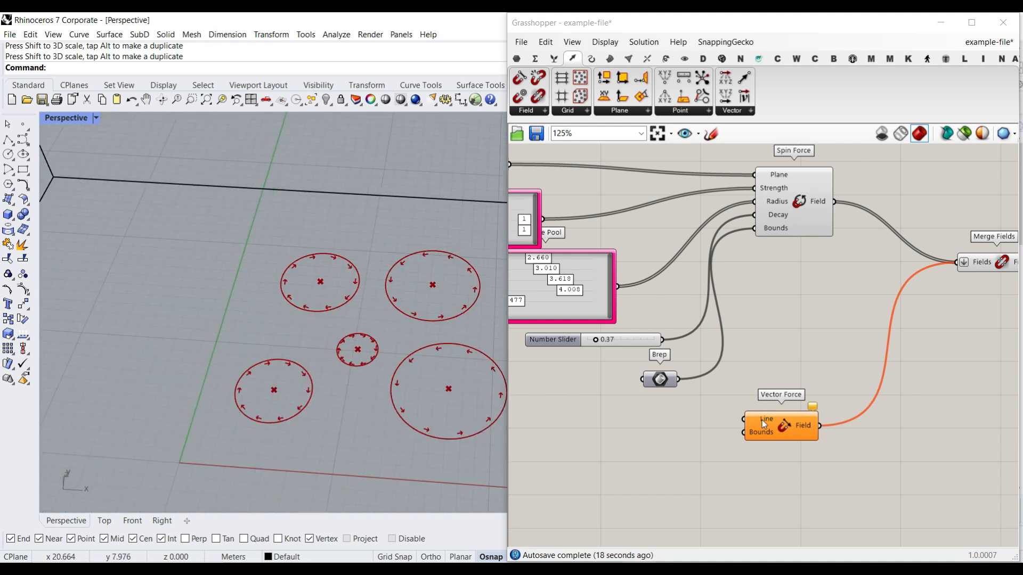
Add a Line SDL component below the Brep parameter and connect its Line output to the Line input of Vector Force
{"action": "scroll", "coordinate": [761, 419], "scroll_direction": "up", "scroll_amount": 5}
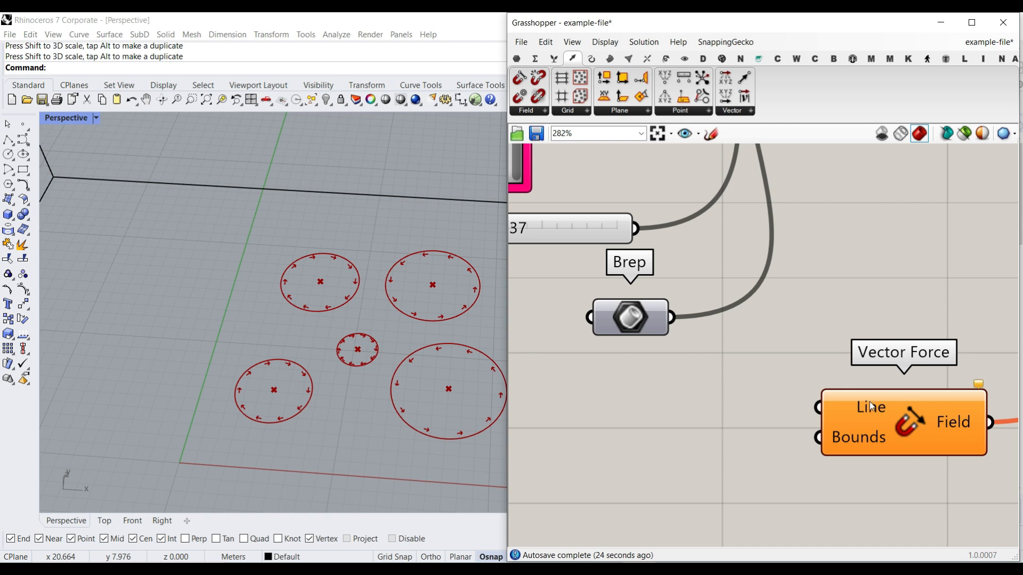
{"action": "left_click", "coordinate": [591, 58]}
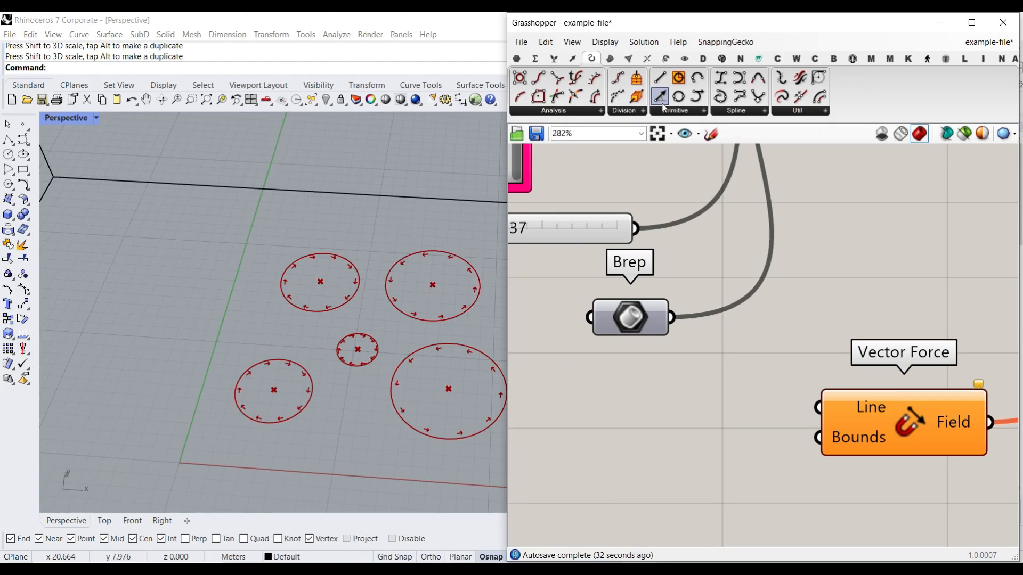
{"action": "left_click_drag", "start_coordinate": [654, 95], "coordinate": [696, 376]}
{"action": "left_click_drag", "start_coordinate": [867, 345], "coordinate": [868, 345]}
{"action": "right_click_drag", "start_coordinate": [774, 386], "coordinate": [923, 385]}
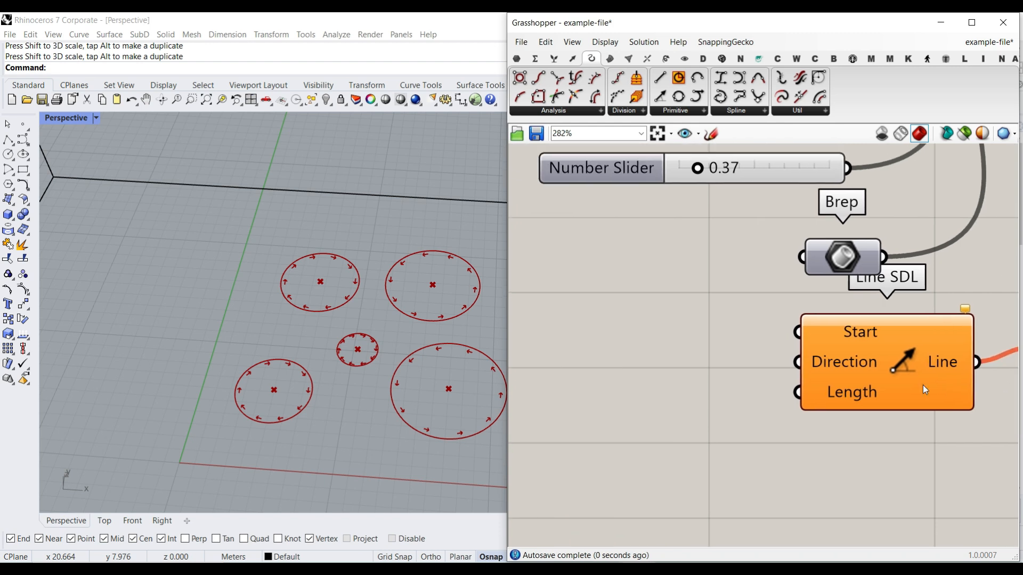
{"action": "left_click_drag", "start_coordinate": [922, 385], "coordinate": [840, 397]}
Extract the Start input of Line SDL as a separate Point parameter
{"action": "right_click_drag", "start_coordinate": [740, 353], "coordinate": [784, 367]}
{"action": "scroll", "coordinate": [787, 369], "scroll_direction": "up", "scroll_amount": 3}
{"action": "right_click", "coordinate": [832, 350]}
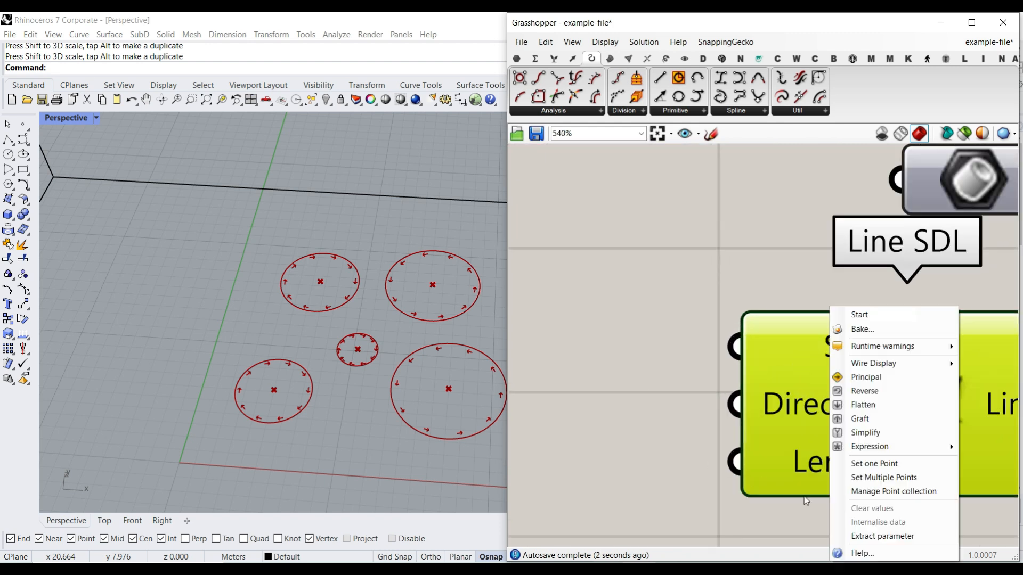
{"action": "left_click", "coordinate": [895, 535]}
Set the Start parameter to a single point picked near the origin, outside the spin force circles
{"action": "right_click", "coordinate": [628, 353]}
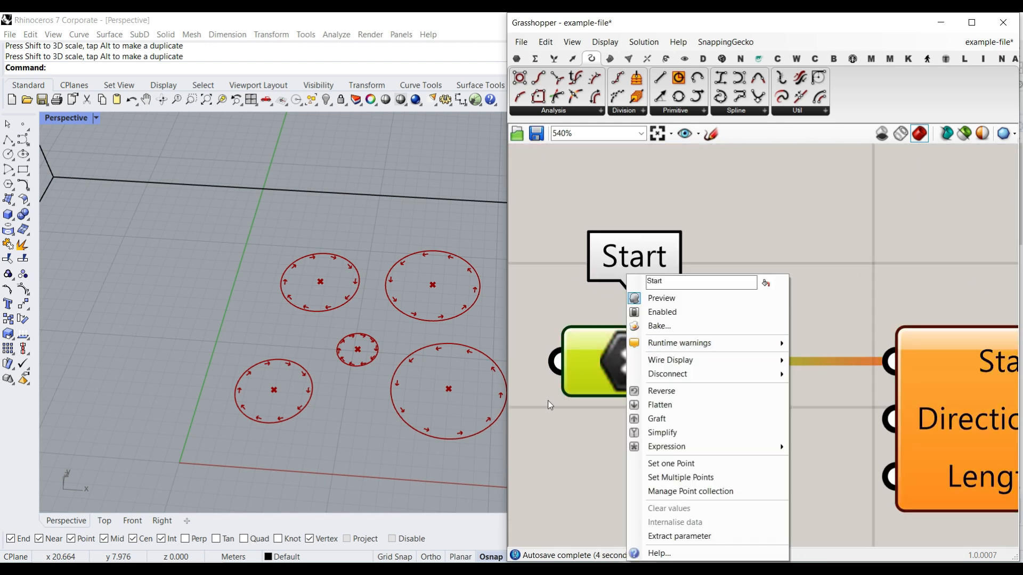
{"action": "left_click", "coordinate": [670, 464]}
{"action": "left_click", "coordinate": [173, 467]}
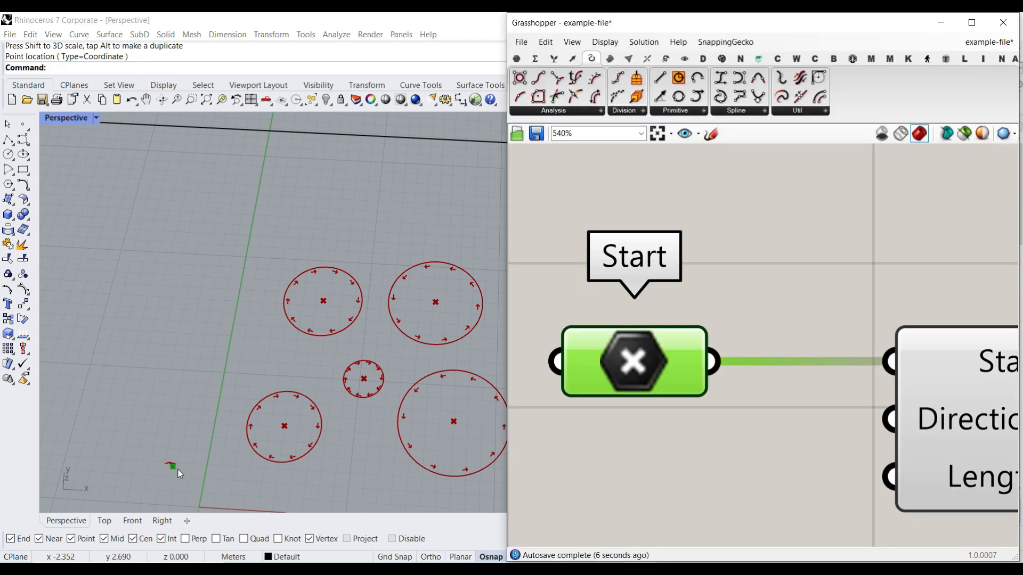
{"action": "right_click_drag", "start_coordinate": [644, 386], "coordinate": [650, 354]}
{"action": "scroll", "coordinate": [648, 339], "scroll_direction": "down", "scroll_amount": 4}
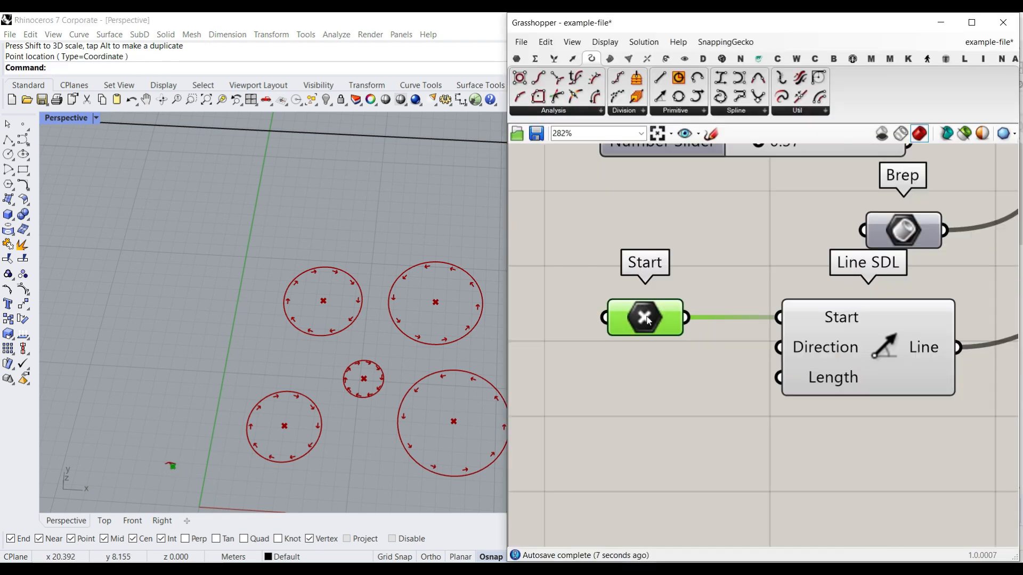
{"action": "left_click", "coordinate": [680, 366]}
{"action": "right_click_drag", "start_coordinate": [276, 400], "coordinate": [235, 389]}
{"action": "scroll", "coordinate": [136, 331], "scroll_direction": "up", "scroll_amount": 10}
{"action": "scroll", "coordinate": [633, 405], "scroll_direction": "down", "scroll_amount": 2}
{"action": "scroll", "coordinate": [265, 333], "scroll_direction": "down", "scroll_amount": 10}
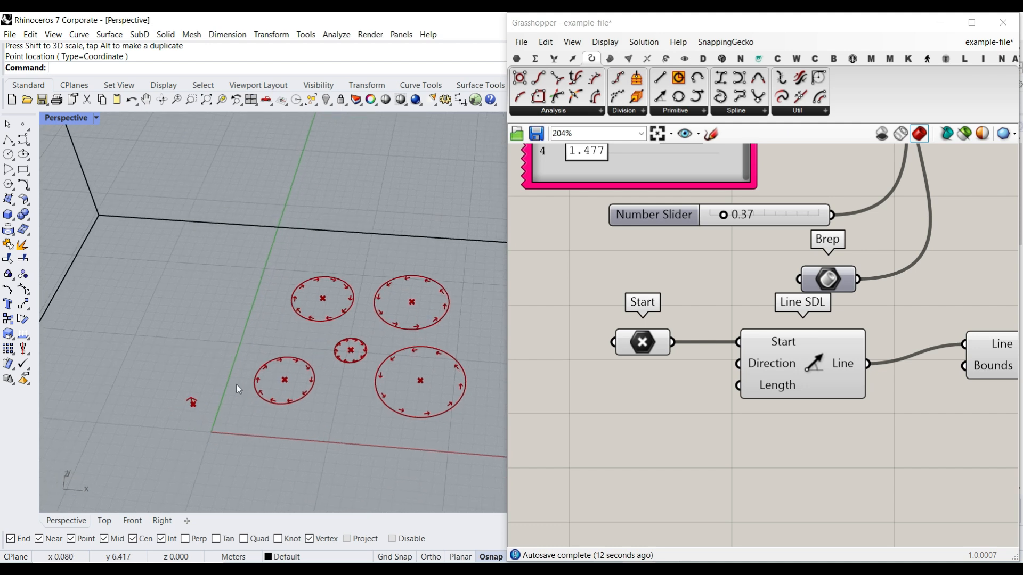
{"action": "left_click_drag", "start_coordinate": [249, 395], "coordinate": [293, 382]}
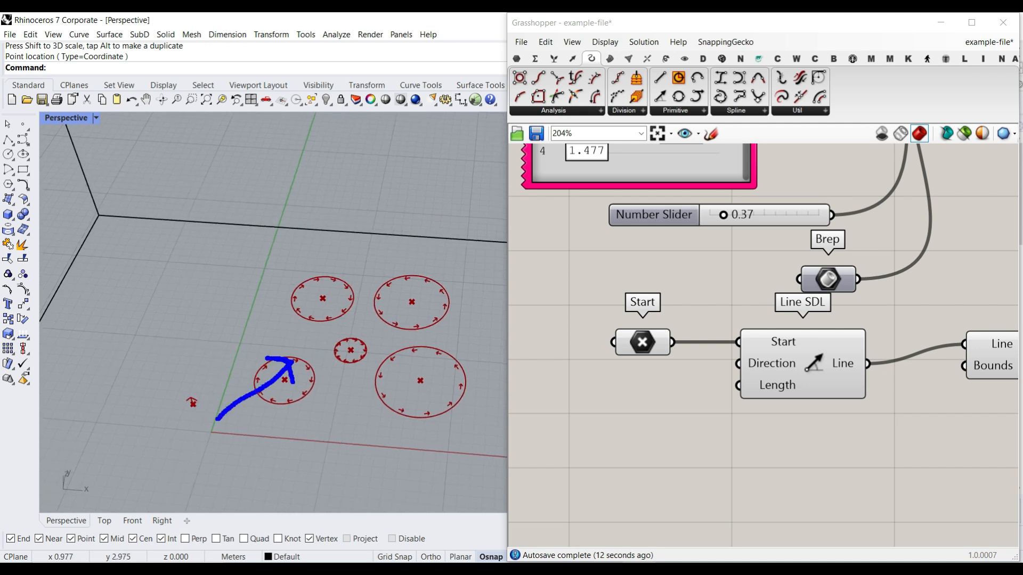
{"action": "left_click_drag", "start_coordinate": [216, 417], "coordinate": [213, 362]}
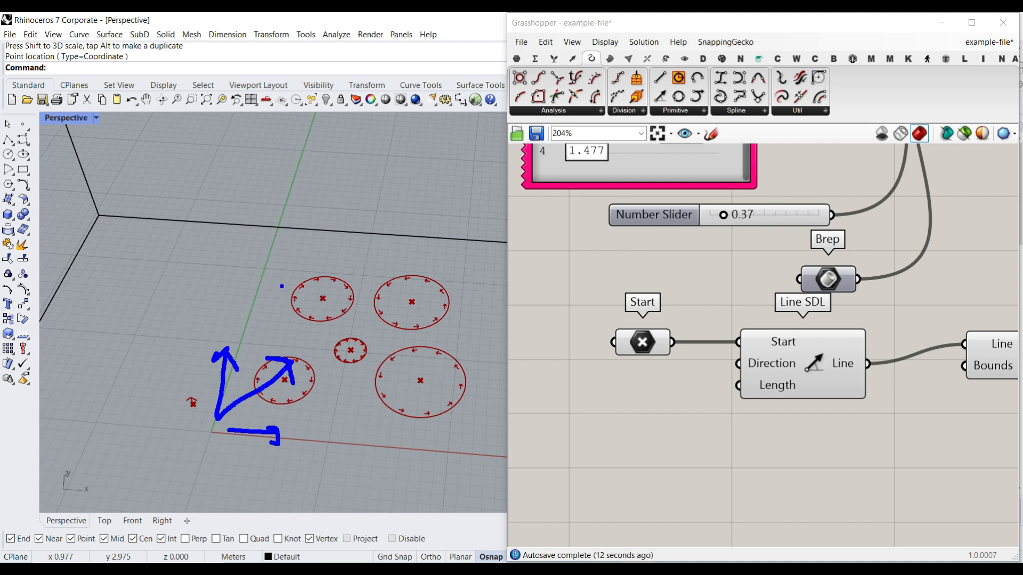
{"action": "key", "text": "Escape"}
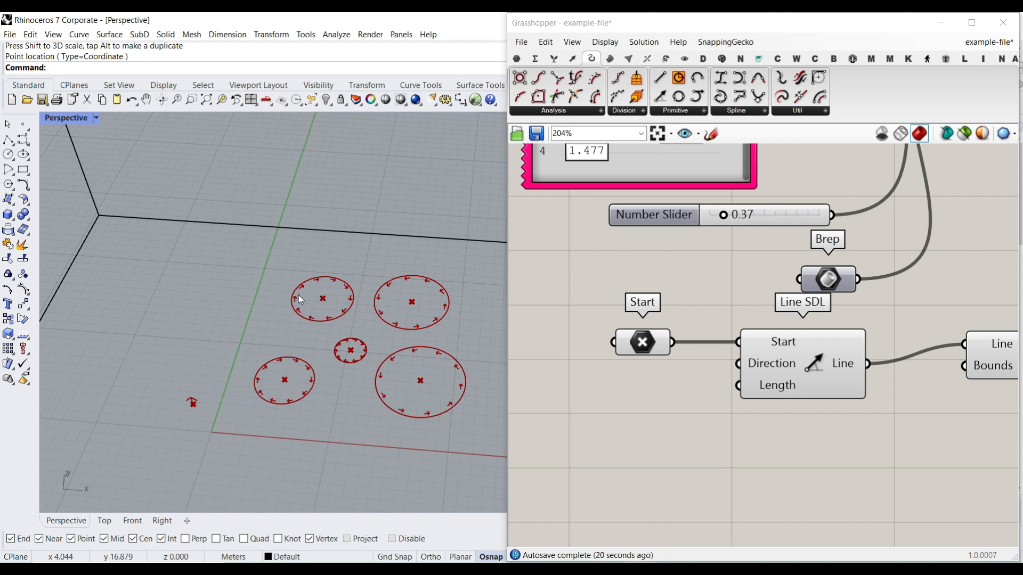
{"action": "left_click_drag", "start_coordinate": [231, 430], "coordinate": [301, 432]}
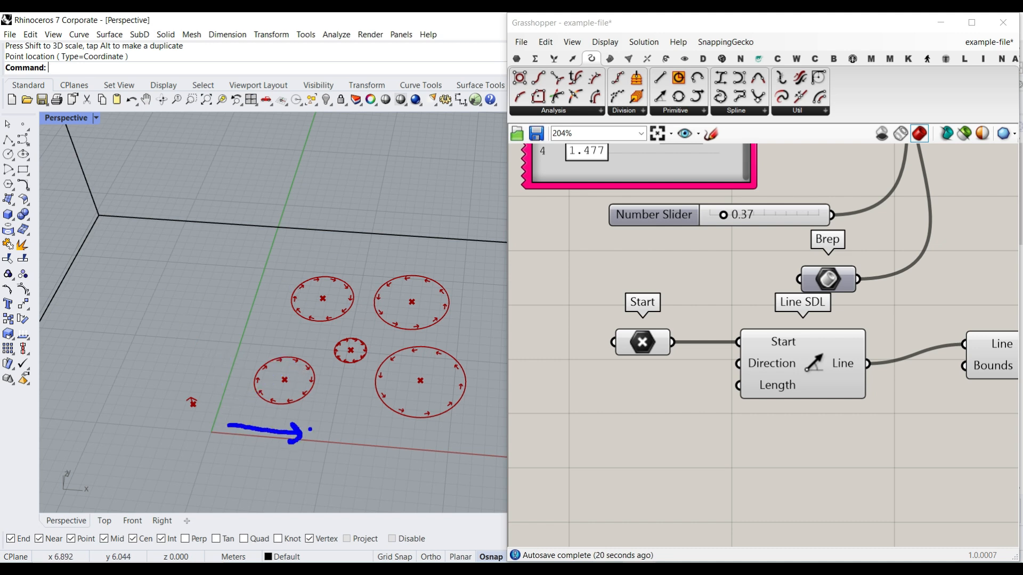
{"action": "left_click_drag", "start_coordinate": [229, 424], "coordinate": [242, 274]}
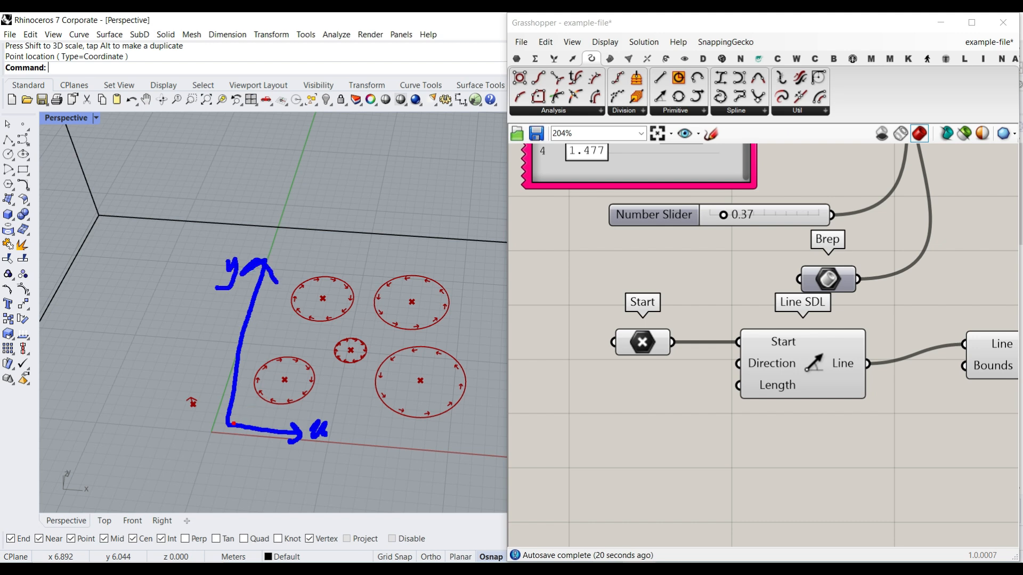
{"action": "left_click_drag", "start_coordinate": [234, 423], "coordinate": [320, 277]}
{"action": "key", "text": "Escape"}
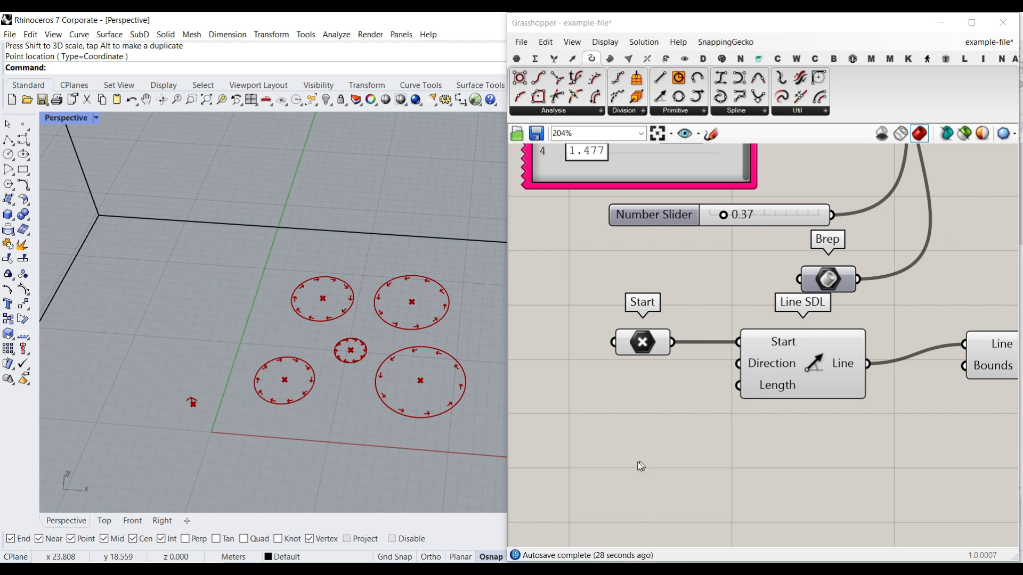
Add Unit X and Unit Y vector components and arrange them one above the other below the Start parameter
{"action": "scroll", "coordinate": [639, 466], "scroll_direction": "up", "scroll_amount": 3}
{"action": "double_click", "coordinate": [684, 367]}
{"action": "type", "text": "x"}
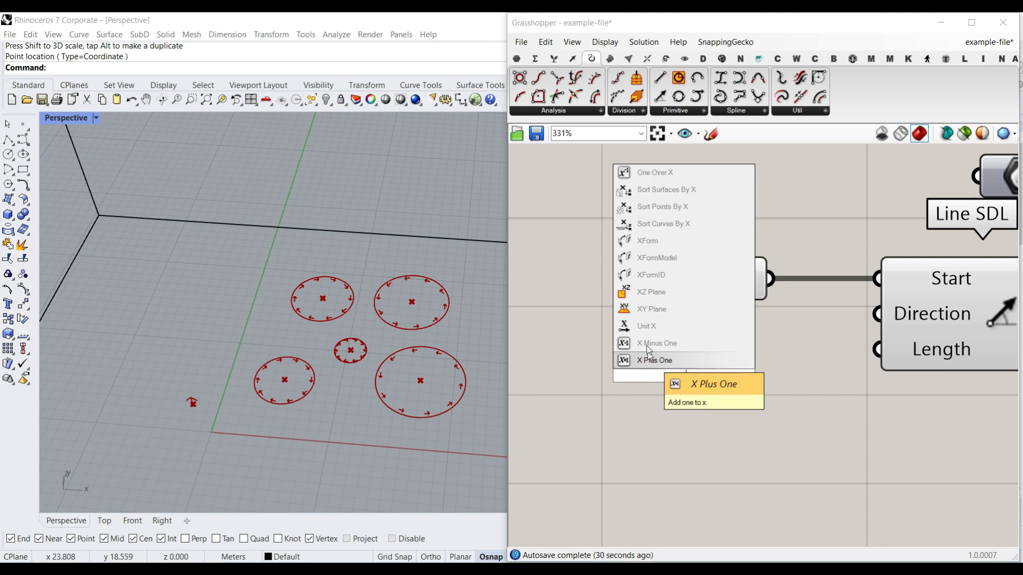
{"action": "left_click", "coordinate": [648, 328]}
{"action": "double_click", "coordinate": [693, 464]}
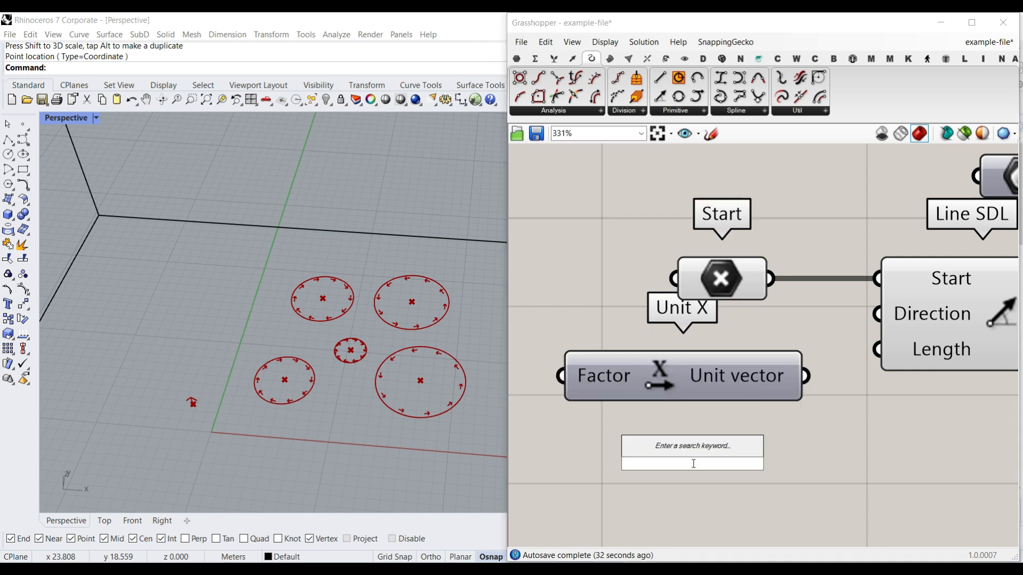
{"action": "type", "text": "y"}
{"action": "left_click", "coordinate": [652, 449]}
{"action": "scroll", "coordinate": [785, 413], "scroll_direction": "down", "scroll_amount": 2}
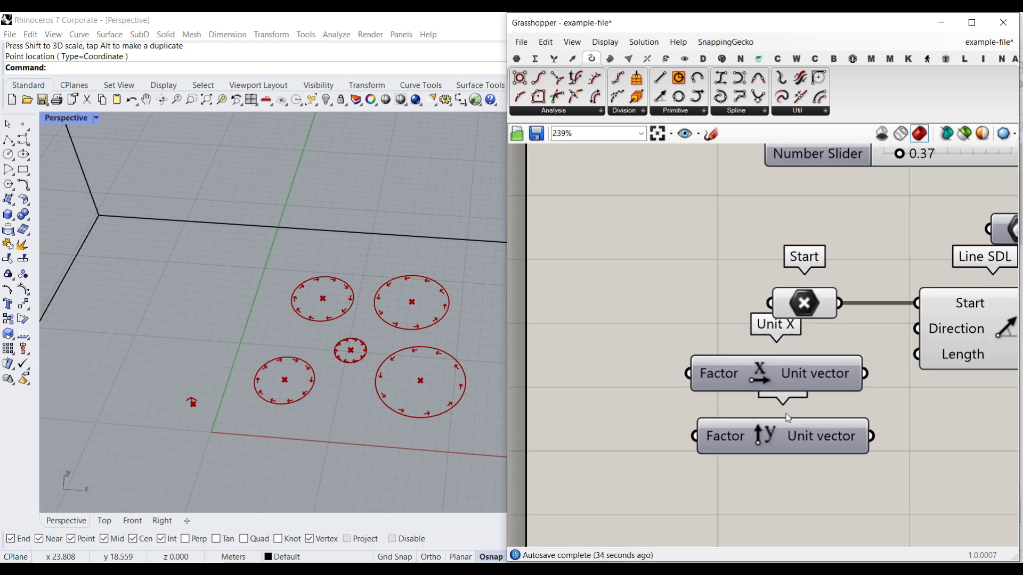
{"action": "left_click_drag", "start_coordinate": [830, 382], "coordinate": [683, 465]}
{"action": "left_click_drag", "start_coordinate": [742, 373], "coordinate": [645, 387]}
{"action": "left_click", "coordinate": [784, 370]}
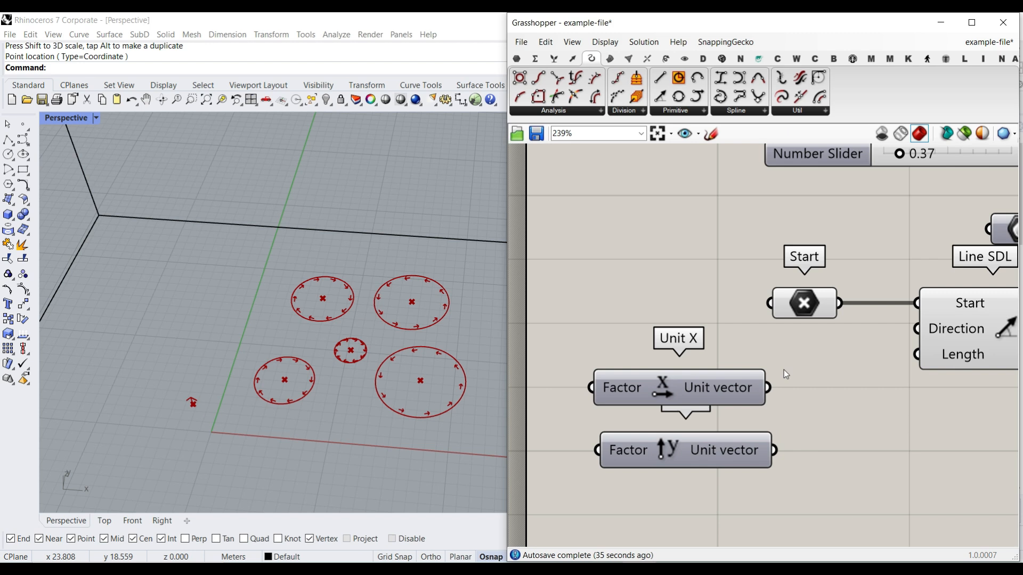
Add an Addition component and connect the Unit X and Unit Y vectors to its A and B inputs
{"action": "left_click", "coordinate": [533, 58]}
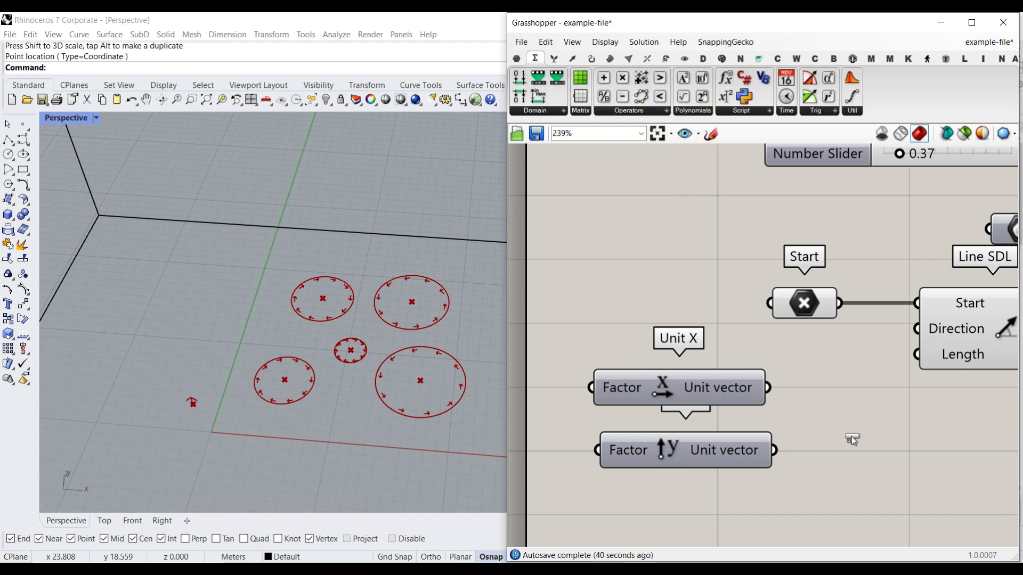
{"action": "left_click_drag", "start_coordinate": [851, 439], "coordinate": [851, 437]}
{"action": "left_click_drag", "start_coordinate": [771, 389], "coordinate": [836, 403]}
{"action": "scroll", "coordinate": [818, 450], "scroll_direction": "up", "scroll_amount": 5}
{"action": "scroll", "coordinate": [786, 461], "scroll_direction": "down", "scroll_amount": 6}
{"action": "right_click_drag", "start_coordinate": [846, 402], "coordinate": [732, 391]}
{"action": "scroll", "coordinate": [733, 390], "scroll_direction": "down", "scroll_amount": 6}
{"action": "left_click_drag", "start_coordinate": [903, 433], "coordinate": [647, 261]}
{"action": "left_click_drag", "start_coordinate": [810, 281], "coordinate": [892, 271]}
{"action": "left_click", "coordinate": [804, 405]}
{"action": "scroll", "coordinate": [797, 391], "scroll_direction": "up", "scroll_amount": 1}
{"action": "scroll", "coordinate": [796, 391], "scroll_direction": "up", "scroll_amount": 4}
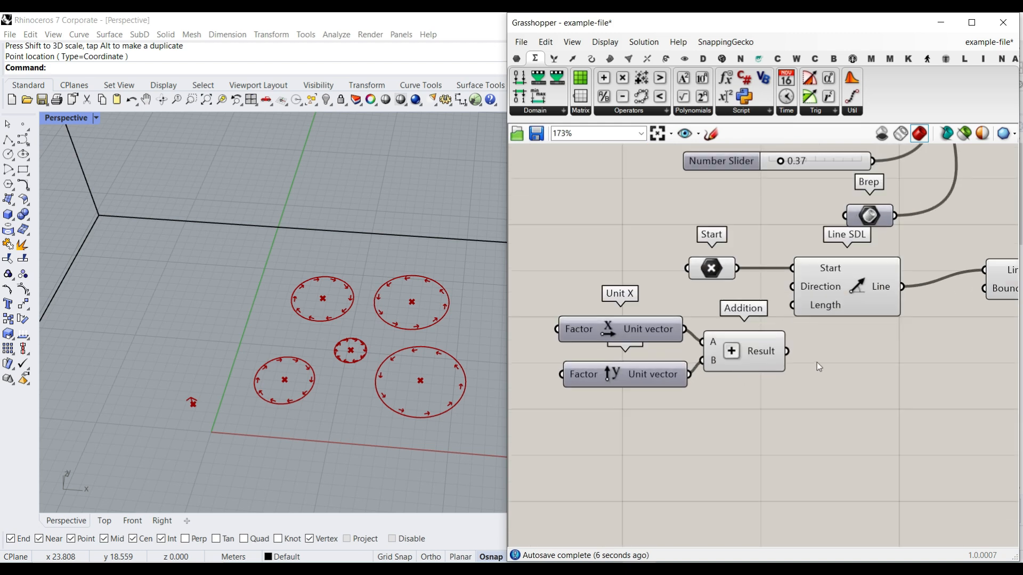
Connect the Addition Result to the Direction input of Line SDL and tidy the layout of the vector components
{"action": "left_click_drag", "start_coordinate": [785, 354], "coordinate": [782, 286]}
{"action": "right_click_drag", "start_coordinate": [720, 371], "coordinate": [759, 380]}
{"action": "scroll", "coordinate": [758, 380], "scroll_direction": "up", "scroll_amount": 2}
{"action": "left_click_drag", "start_coordinate": [798, 424], "coordinate": [590, 308]}
{"action": "right_click_drag", "start_coordinate": [636, 320], "coordinate": [805, 331]}
{"action": "left_click_drag", "start_coordinate": [815, 329], "coordinate": [738, 323]}
{"action": "left_click", "coordinate": [601, 315]}
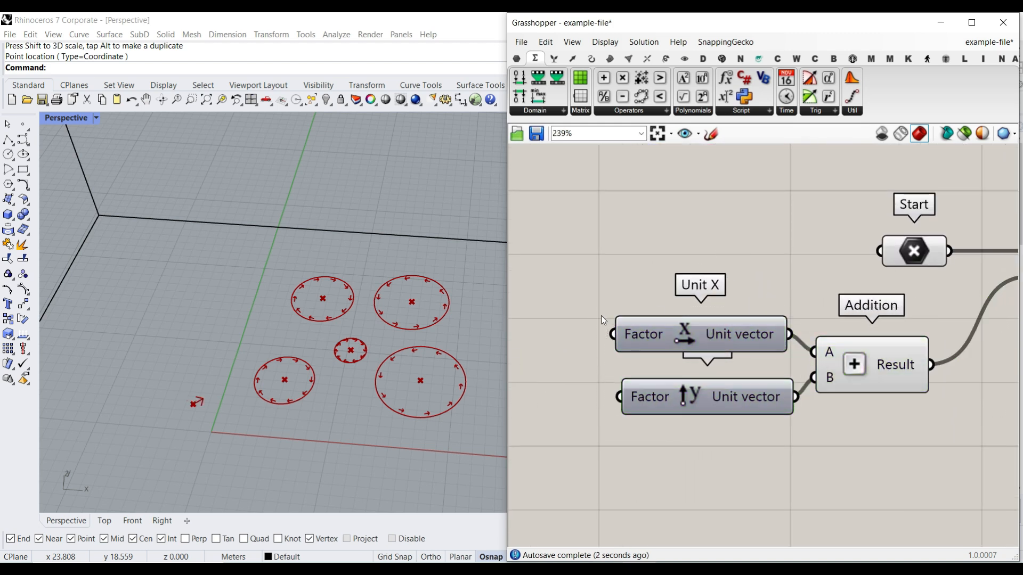
Add a number slider ranging from -2.00 to 2.00 beside the Unit X component
{"action": "scroll", "coordinate": [193, 409], "scroll_direction": "up", "scroll_amount": 2}
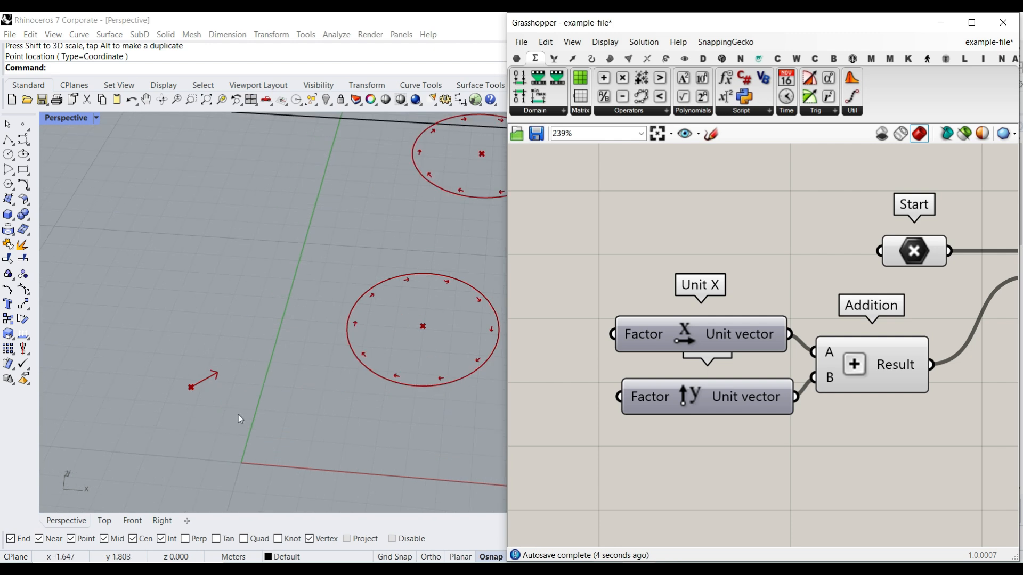
{"action": "right_click_drag", "start_coordinate": [609, 356], "coordinate": [739, 390]}
{"action": "double_click", "coordinate": [616, 373]}
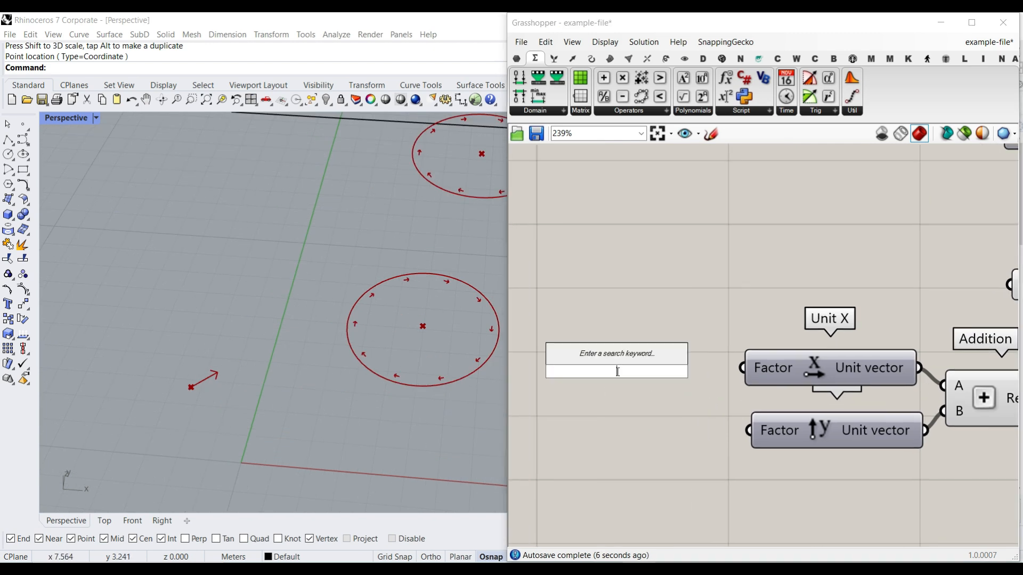
{"action": "type", "text": "-"}
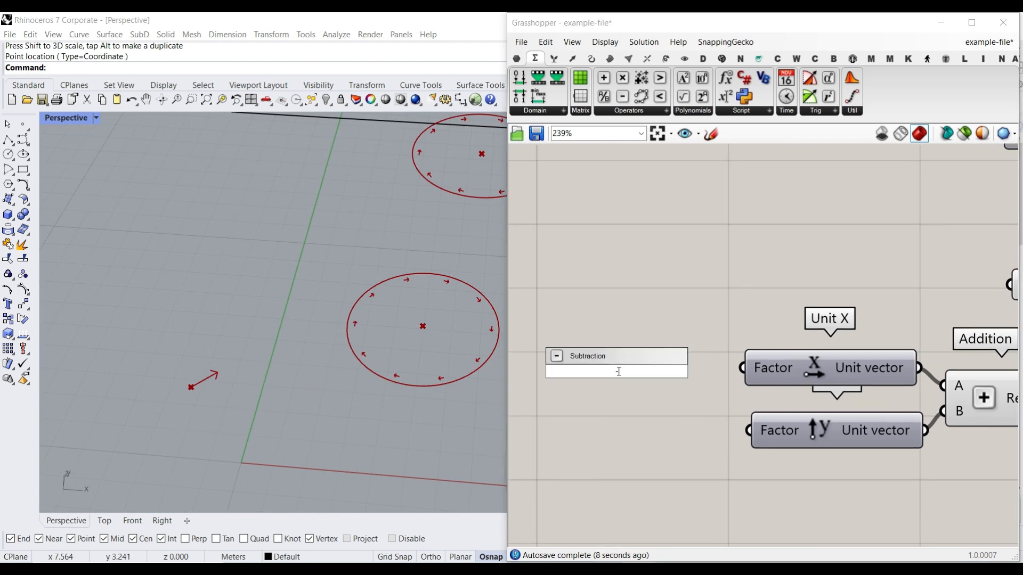
{"action": "type", "text": "2."}
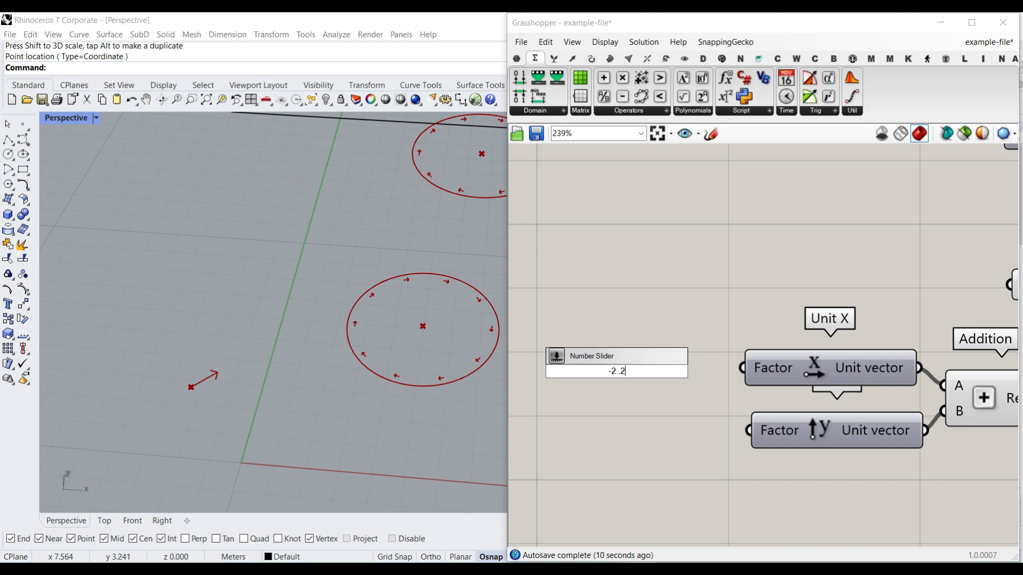
{"action": "type", "text": "2.00"}
{"action": "key", "text": "Return"}
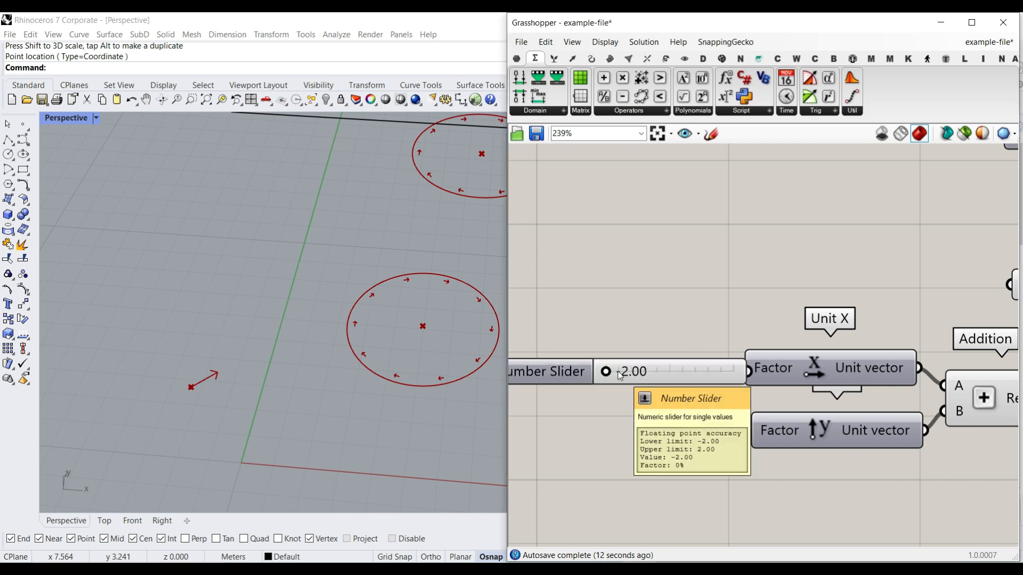
Duplicate the slider below itself and connect the two sliders to the Factor inputs of Unit X and Unit Y
{"action": "left_click", "coordinate": [677, 367]}
{"action": "left_click_drag", "start_coordinate": [673, 366], "coordinate": [673, 438], "text": "alt"}
{"action": "left_click_drag", "start_coordinate": [721, 363], "coordinate": [742, 367]}
{"action": "left_click_drag", "start_coordinate": [723, 440], "coordinate": [748, 432]}
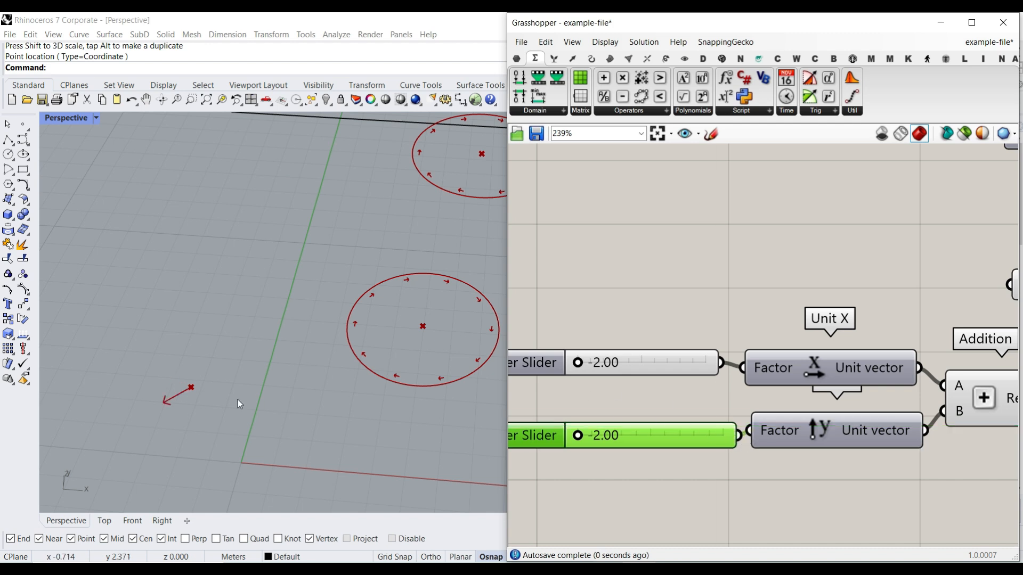
Turn the force direction by setting the Unit X factor to 1.34 and the Unit Y factor to 1.70
{"action": "left_click_drag", "start_coordinate": [590, 365], "coordinate": [560, 365]}
{"action": "left_click_drag", "start_coordinate": [577, 436], "coordinate": [709, 435]}
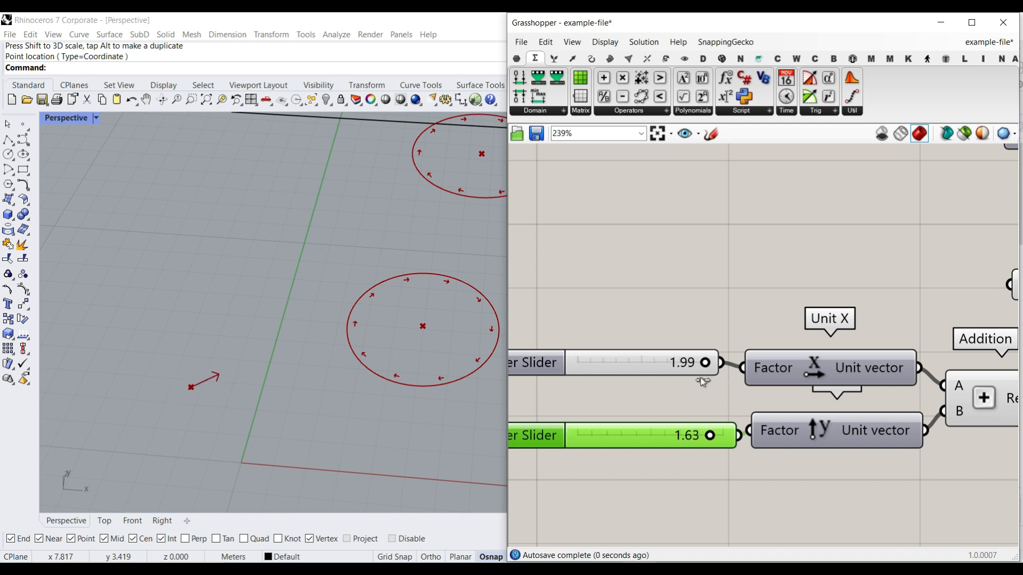
{"action": "mouse_move", "coordinate": [715, 437]}
{"action": "left_mouse_down"}
{"action": "mouse_move", "coordinate": [612, 434]}
{"action": "mouse_move", "coordinate": [719, 436]}
{"action": "left_mouse_up"}
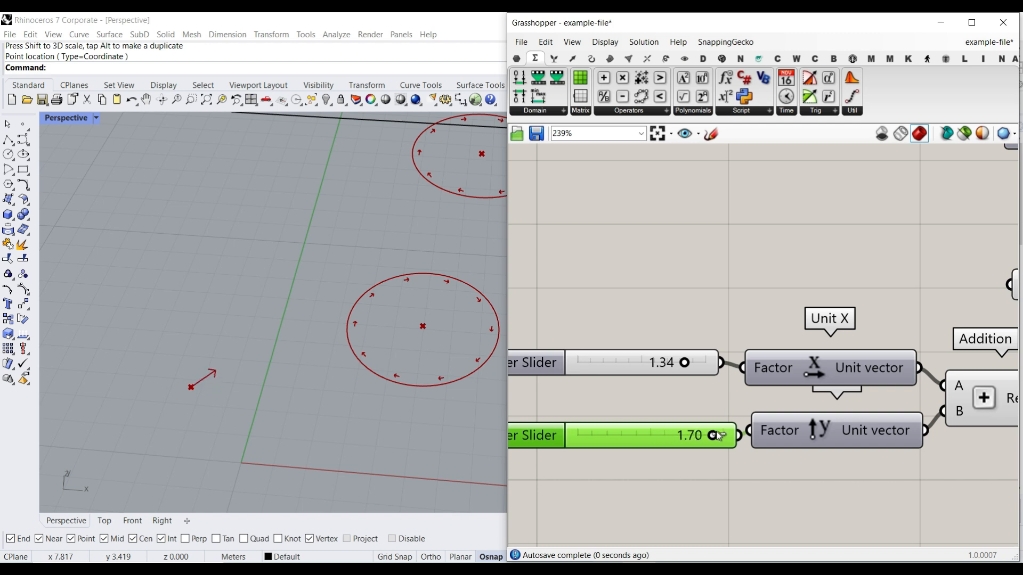
{"action": "scroll", "coordinate": [739, 392], "scroll_direction": "down", "scroll_amount": 2}
{"action": "scroll", "coordinate": [810, 320], "scroll_direction": "up", "scroll_amount": 2}
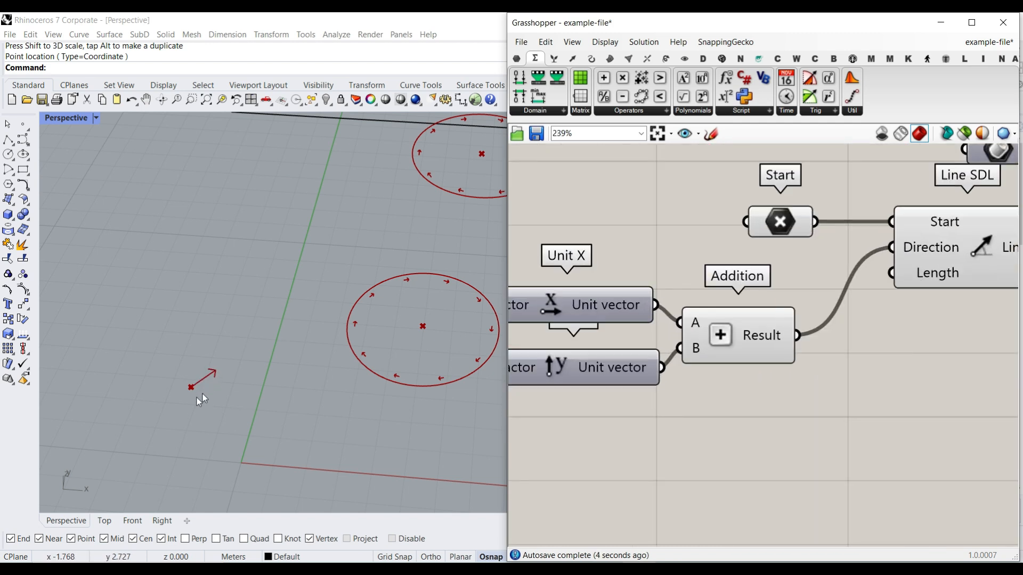
Add a number slider ranging from 0.00 to 10.00 and connect it to the Length input of Line SDL
{"action": "scroll", "coordinate": [216, 376], "scroll_direction": "down", "scroll_amount": 2}
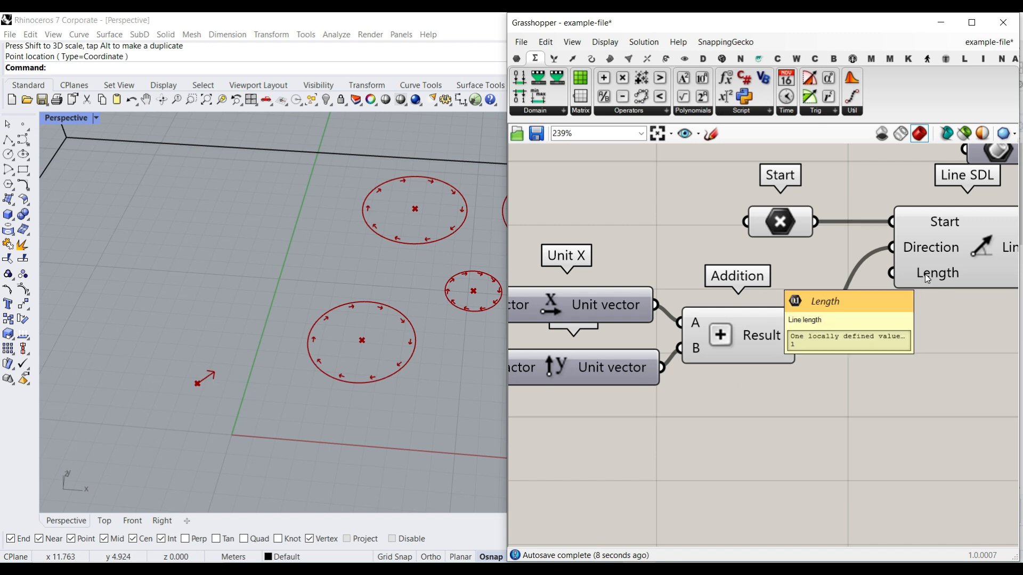
{"action": "double_click", "coordinate": [783, 416]}
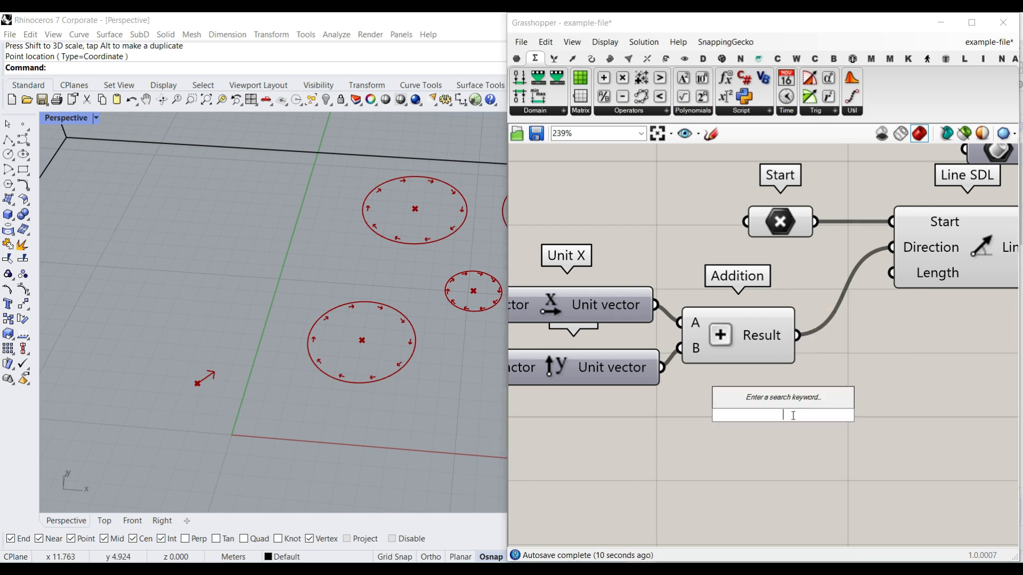
{"action": "type", "text": "0..1"}
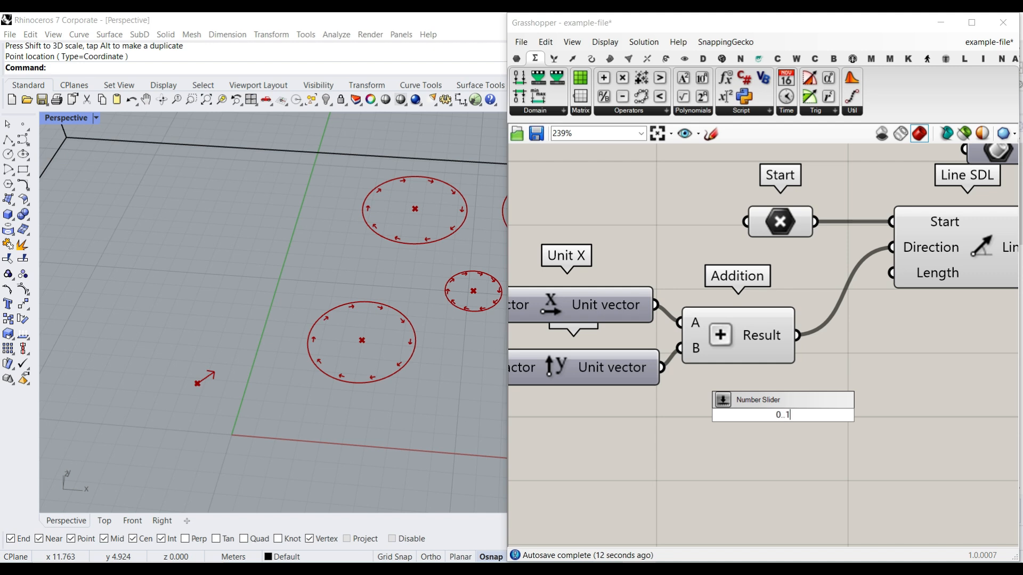
{"action": "type", "text": "0.00"}
{"action": "key", "text": "Return"}
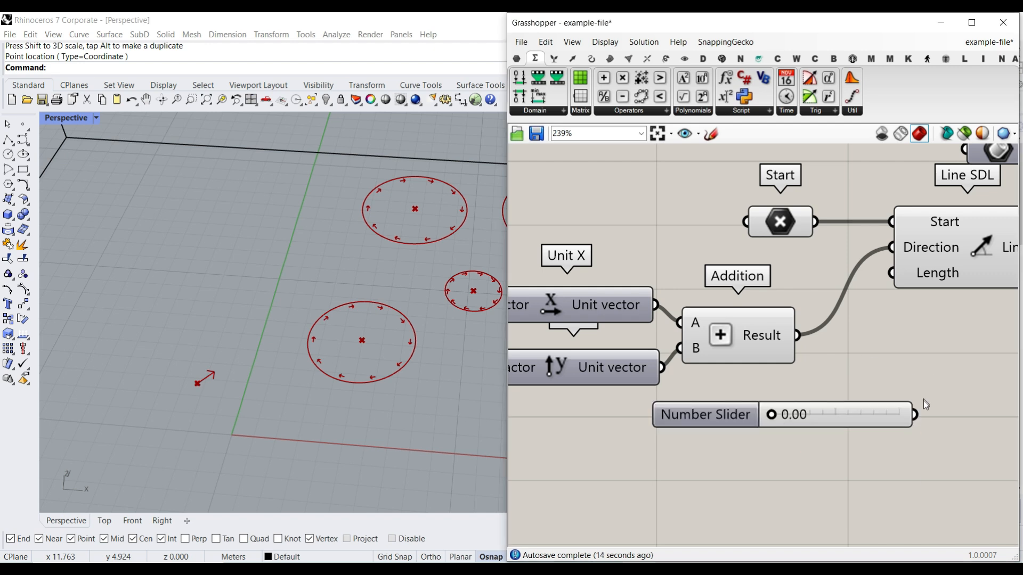
{"action": "left_click_drag", "start_coordinate": [914, 414], "coordinate": [900, 275]}
Set the length of the vector force line to 6.77 and reposition its slider below the Addition component
{"action": "left_click_drag", "start_coordinate": [772, 414], "coordinate": [858, 414]}
{"action": "scroll", "coordinate": [321, 369], "scroll_direction": "down", "scroll_amount": 10}
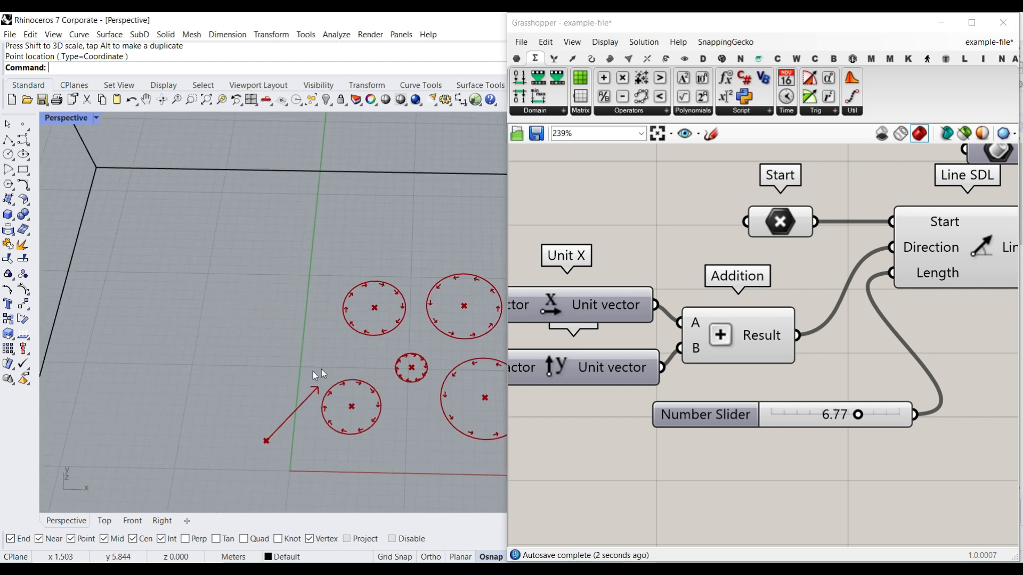
{"action": "right_click_drag", "start_coordinate": [388, 308], "coordinate": [383, 277]}
{"action": "scroll", "coordinate": [382, 277], "scroll_direction": "up", "scroll_amount": 6}
{"action": "right_click_drag", "start_coordinate": [748, 438], "coordinate": [791, 406]}
{"action": "scroll", "coordinate": [710, 395], "scroll_direction": "down", "scroll_amount": 5}
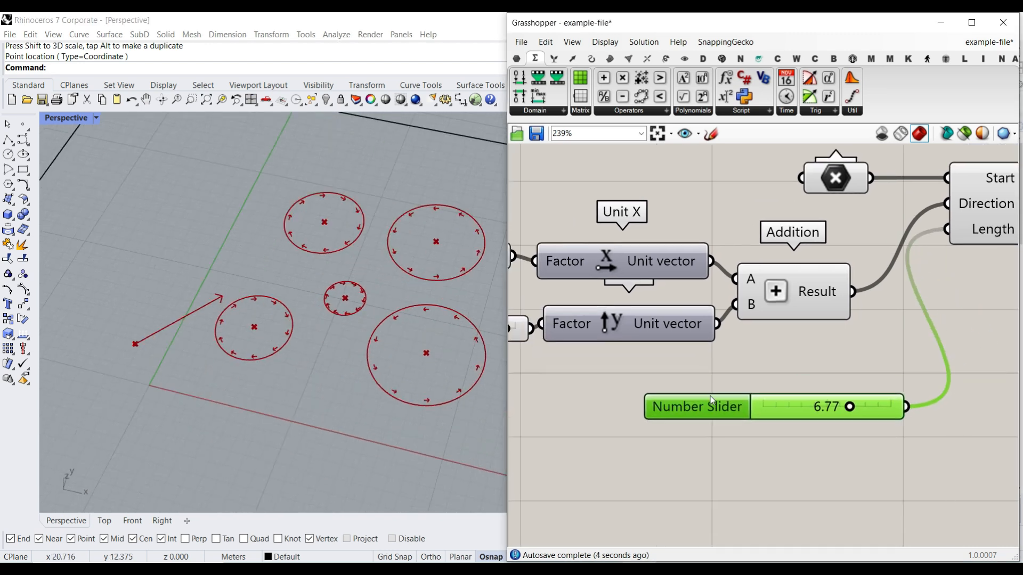
Reposition the Merge Fields component so it sits between the Spin Force and Vector Force outputs
{"action": "scroll", "coordinate": [843, 310], "scroll_direction": "down", "scroll_amount": 4}
{"action": "right_click_drag", "start_coordinate": [945, 244], "coordinate": [829, 249]}
{"action": "scroll", "coordinate": [829, 250], "scroll_direction": "up", "scroll_amount": 3}
{"action": "left_click_drag", "start_coordinate": [846, 232], "coordinate": [795, 282]}
{"action": "left_click", "coordinate": [813, 375]}
{"action": "scroll", "coordinate": [248, 369], "scroll_direction": "down", "scroll_amount": 3}
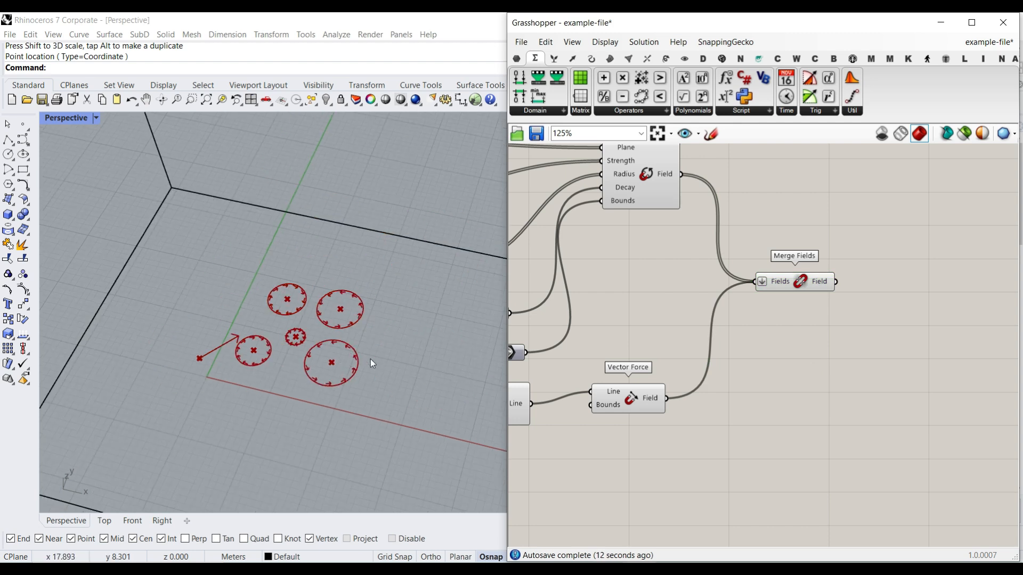
{"action": "scroll", "coordinate": [833, 296], "scroll_direction": "up", "scroll_amount": 3}
{"action": "left_click_drag", "start_coordinate": [792, 275], "coordinate": [746, 304]}
{"action": "left_click", "coordinate": [790, 253]}
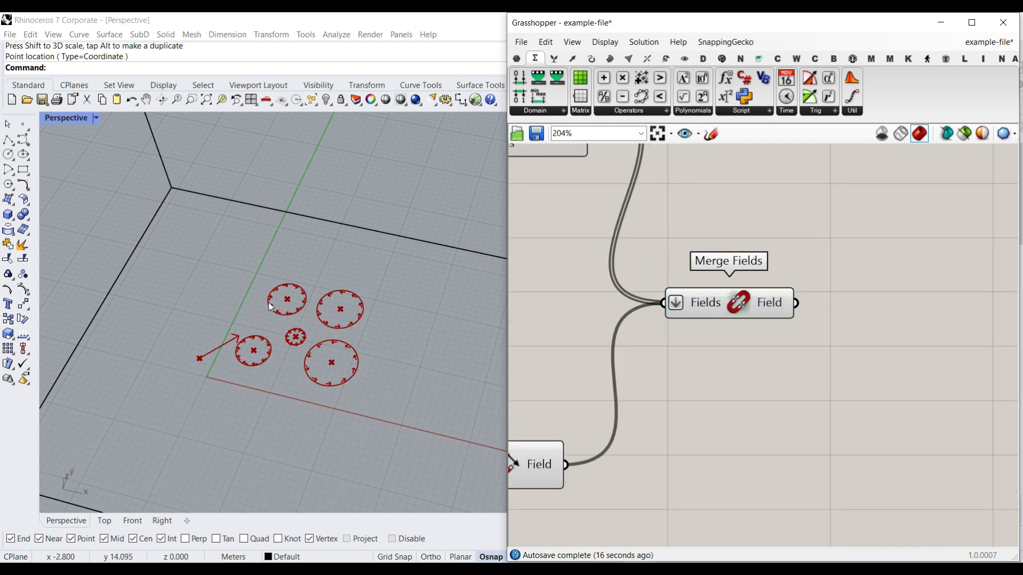
Draw a rectangular plane surface in Rhino around the spin force circles and the vector arrow, and shift it slightly
{"action": "left_click", "coordinate": [10, 200]}
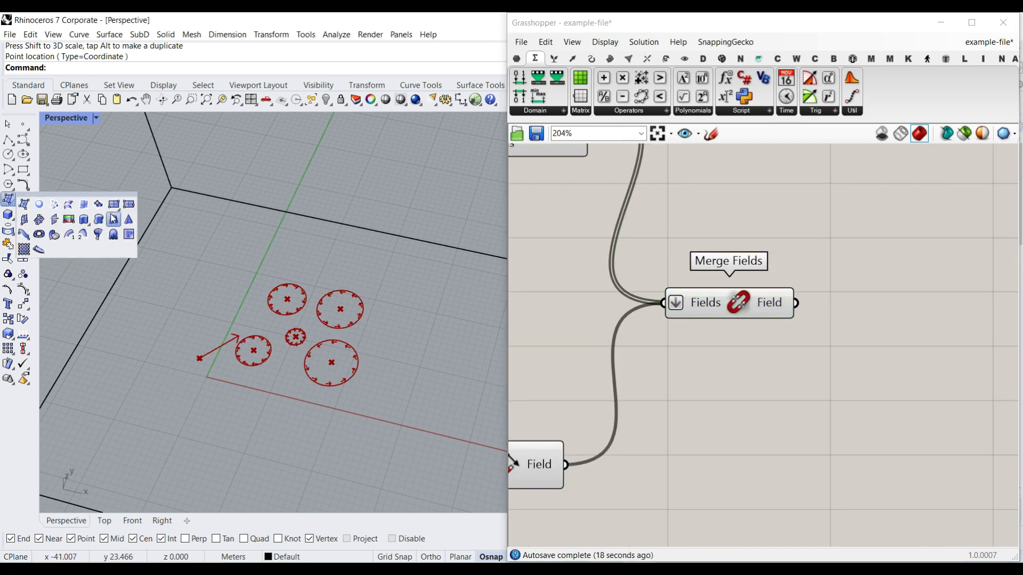
{"action": "left_click", "coordinate": [114, 205]}
{"action": "left_click", "coordinate": [220, 248]}
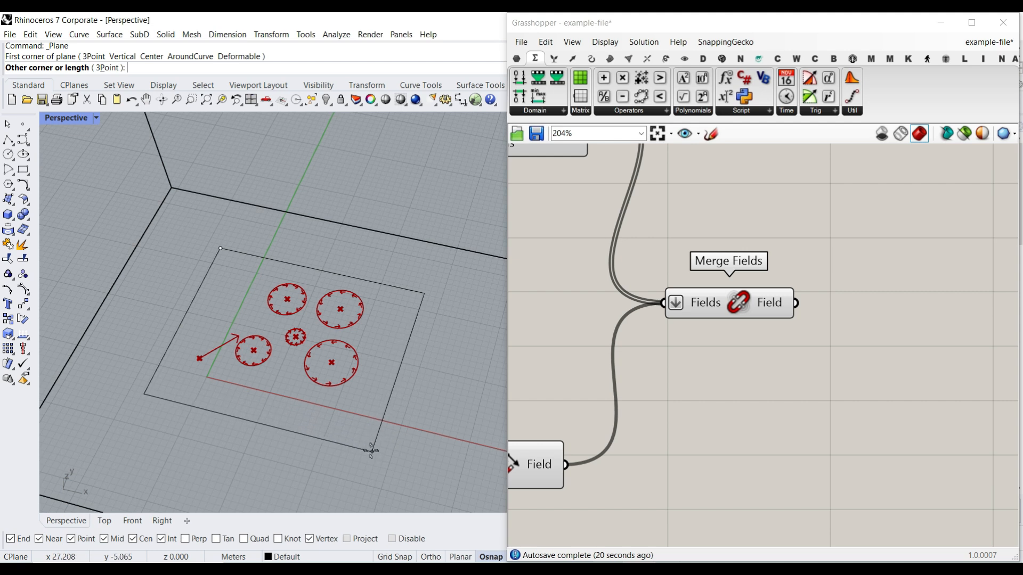
{"action": "left_click", "coordinate": [369, 448]}
{"action": "left_click_drag", "start_coordinate": [380, 350], "coordinate": [387, 341]}
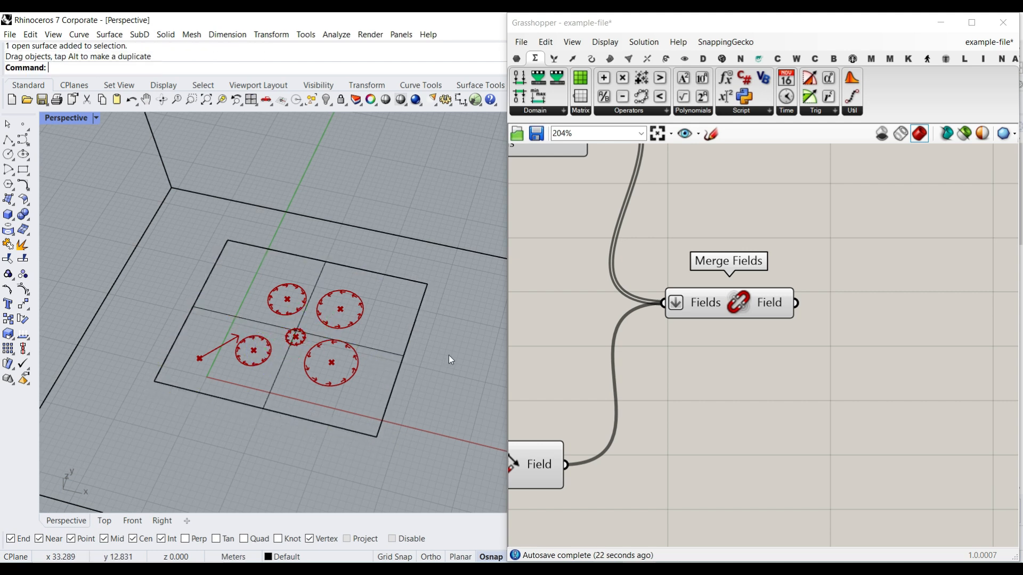
Add a Surface parameter below Merge Fields and reference the Rhino plane surface in it
{"action": "left_click", "coordinate": [514, 59]}
{"action": "left_click", "coordinate": [561, 110]}
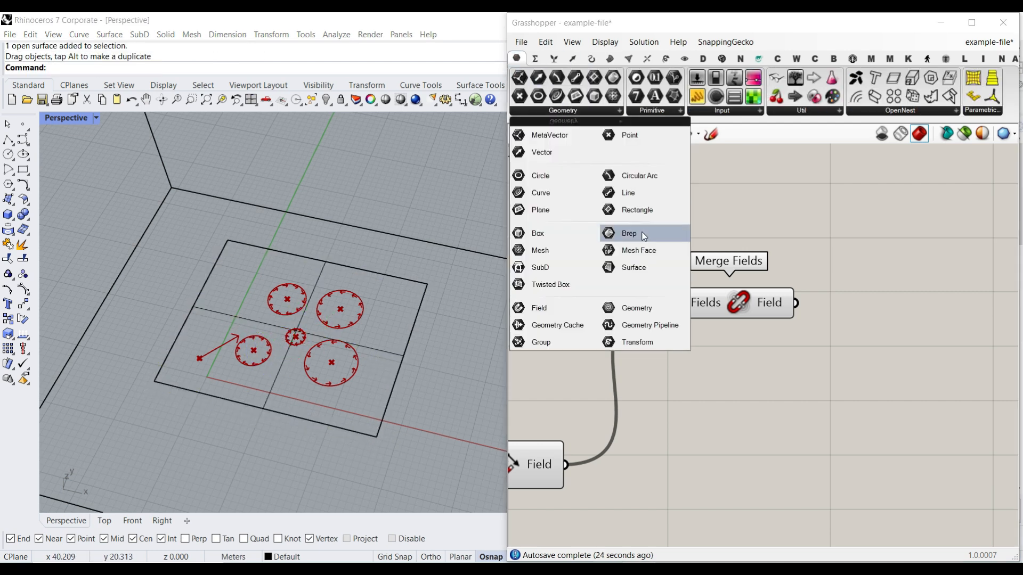
{"action": "left_click_drag", "start_coordinate": [621, 264], "coordinate": [767, 409]}
{"action": "right_click", "coordinate": [773, 387]}
{"action": "left_click", "coordinate": [809, 464]}
{"action": "left_click", "coordinate": [357, 347]}
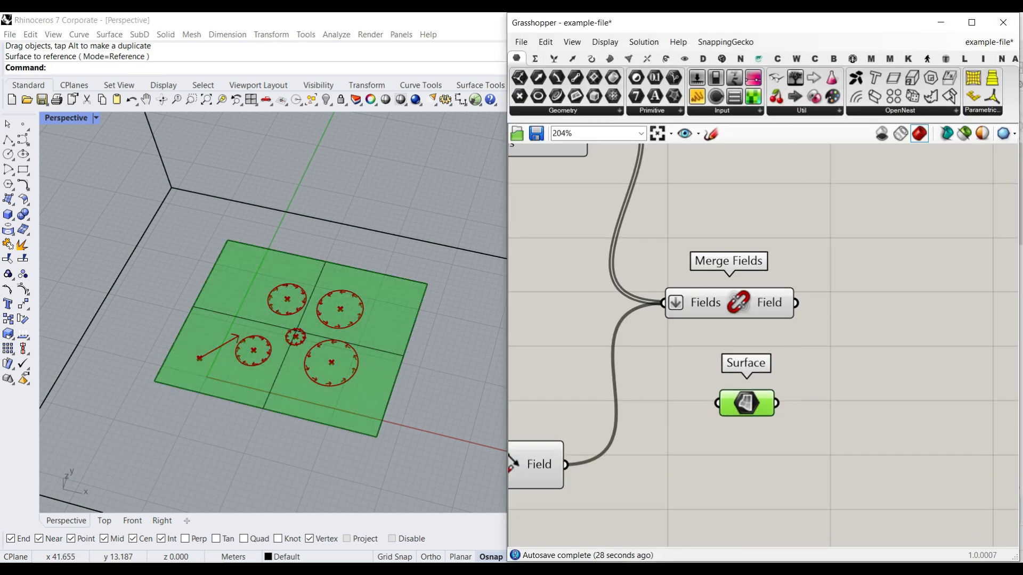
Add a Divide Surface component and connect the Surface parameter to its Surface input
{"action": "left_click", "coordinate": [610, 58]}
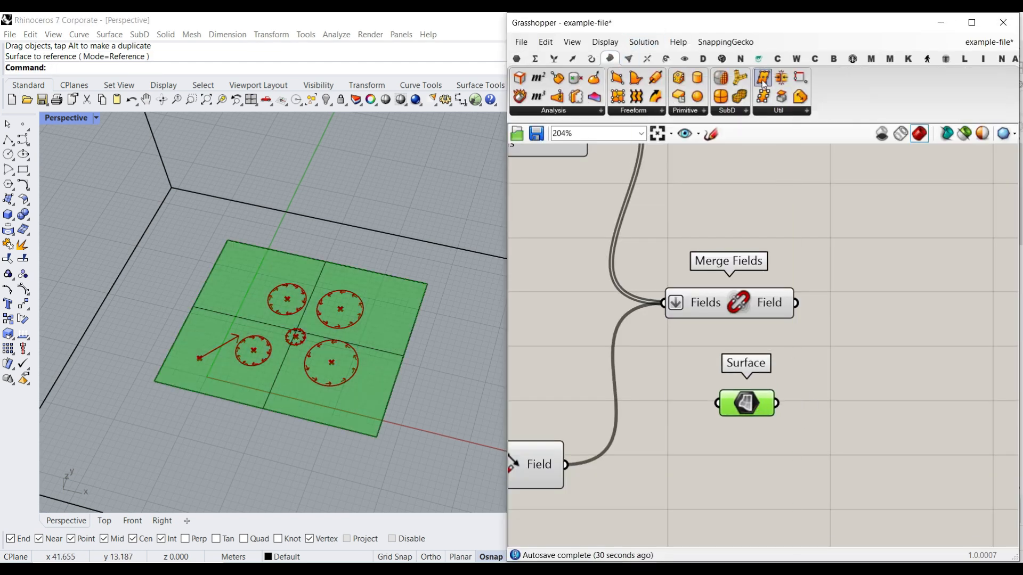
{"action": "left_click_drag", "start_coordinate": [761, 81], "coordinate": [866, 449]}
{"action": "scroll", "coordinate": [856, 430], "scroll_direction": "up", "scroll_amount": 3}
{"action": "left_click_drag", "start_coordinate": [740, 390], "coordinate": [777, 433]}
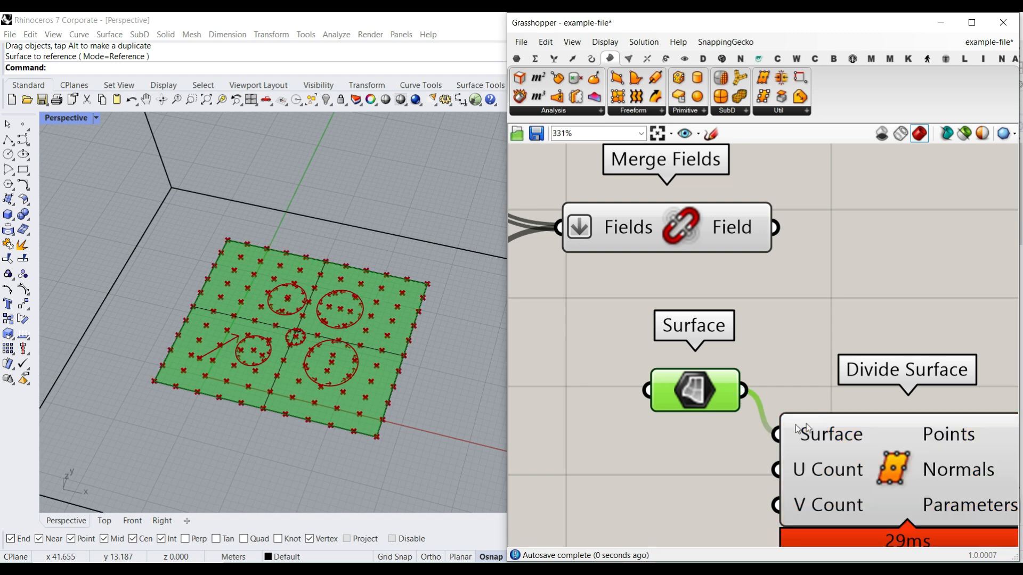
Add an integer number slider set to 3 and connect it to the U Count input of Divide Surface
{"action": "right_click_drag", "start_coordinate": [853, 472], "coordinate": [768, 382]}
{"action": "scroll", "coordinate": [768, 382], "scroll_direction": "down", "scroll_amount": 2}
{"action": "left_click", "coordinate": [655, 382]}
{"action": "right_click_drag", "start_coordinate": [655, 382], "coordinate": [708, 383]}
{"action": "double_click", "coordinate": [686, 383]}
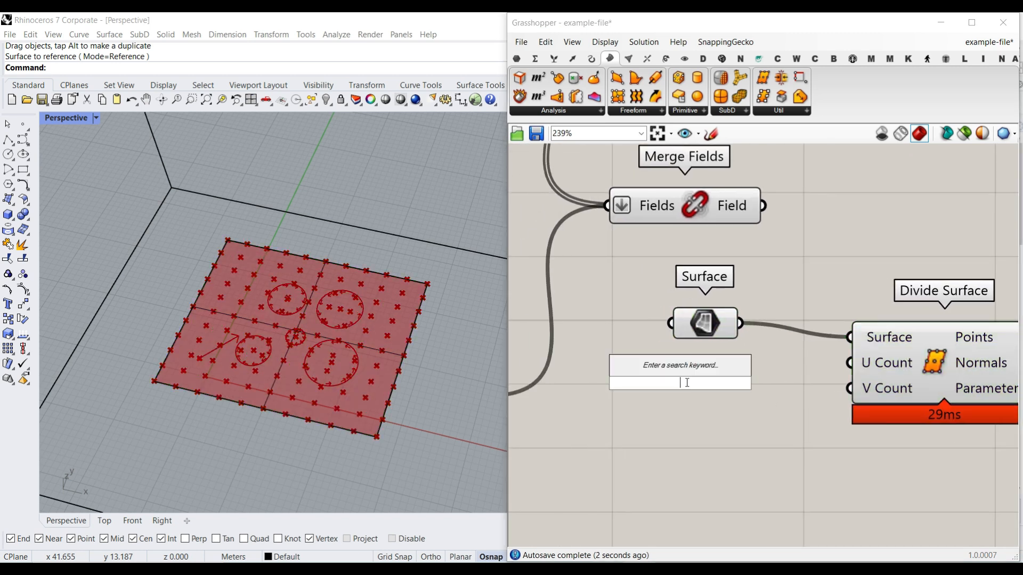
{"action": "type", "text": "3."}
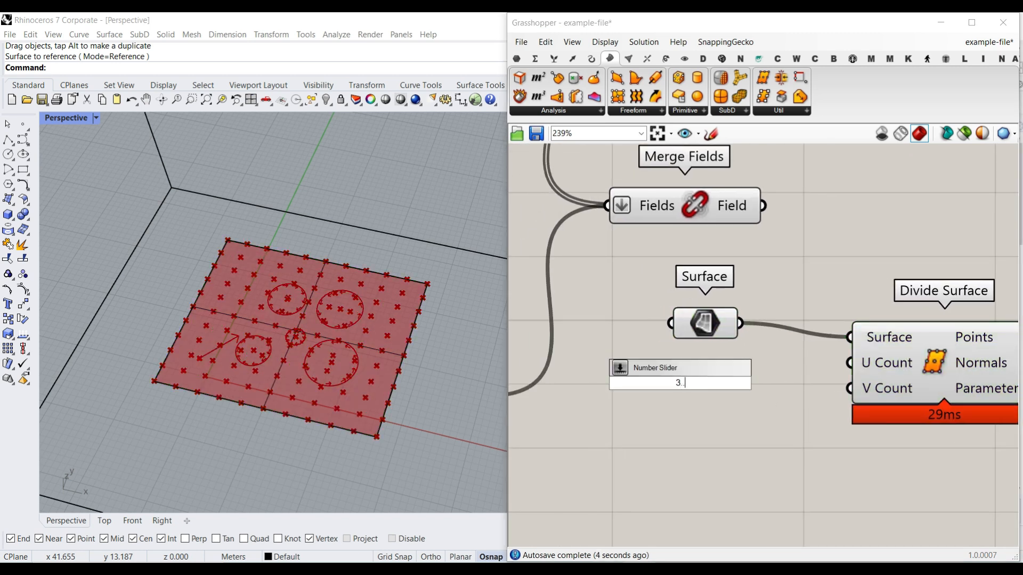
{"action": "key", "text": "Return"}
{"action": "scroll", "coordinate": [799, 396], "scroll_direction": "up", "scroll_amount": 2}
{"action": "left_click_drag", "start_coordinate": [827, 373], "coordinate": [880, 344]}
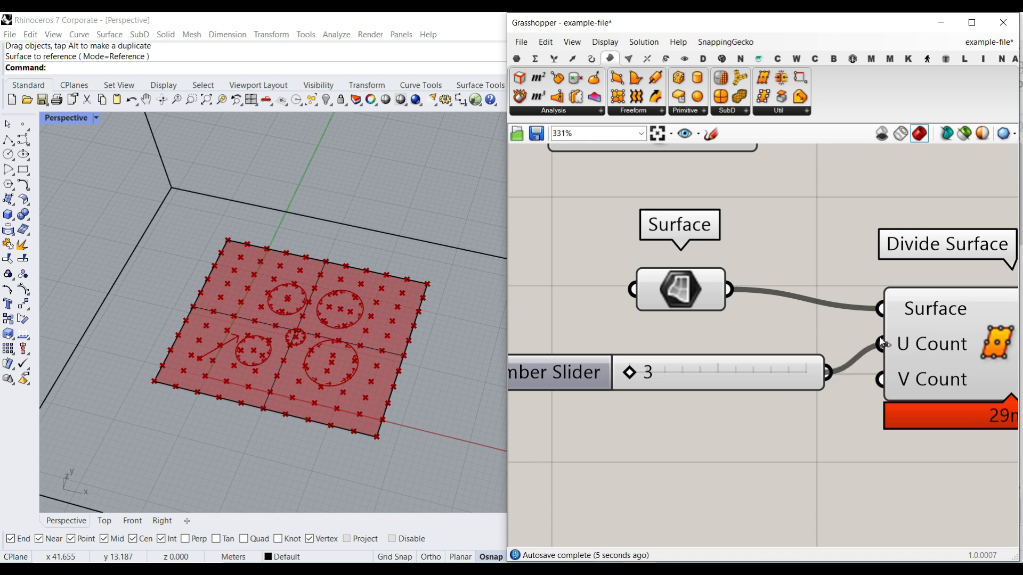
Duplicate the U Count slider, connect the copy to V Count, and set U Count to 15 and V Count to 13
{"action": "left_click", "coordinate": [739, 359]}
{"action": "left_click_drag", "start_coordinate": [740, 364], "coordinate": [743, 348]}
{"action": "left_click_drag", "start_coordinate": [806, 352], "coordinate": [880, 381], "text": "alt"}
{"action": "left_click_drag", "start_coordinate": [634, 357], "coordinate": [757, 356]}
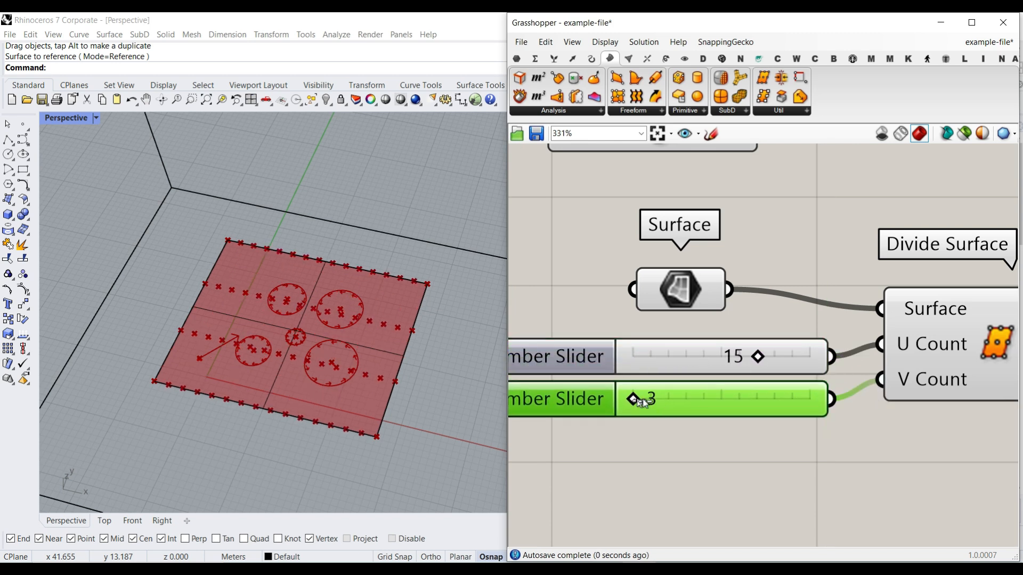
{"action": "left_click_drag", "start_coordinate": [643, 402], "coordinate": [737, 399]}
{"action": "scroll", "coordinate": [708, 312], "scroll_direction": "down", "scroll_amount": 6}
Flatten the Points output of the Divide Surface component
{"action": "scroll", "coordinate": [660, 331], "scroll_direction": "up", "scroll_amount": 5}
{"action": "mouse_move", "coordinate": [659, 331]}
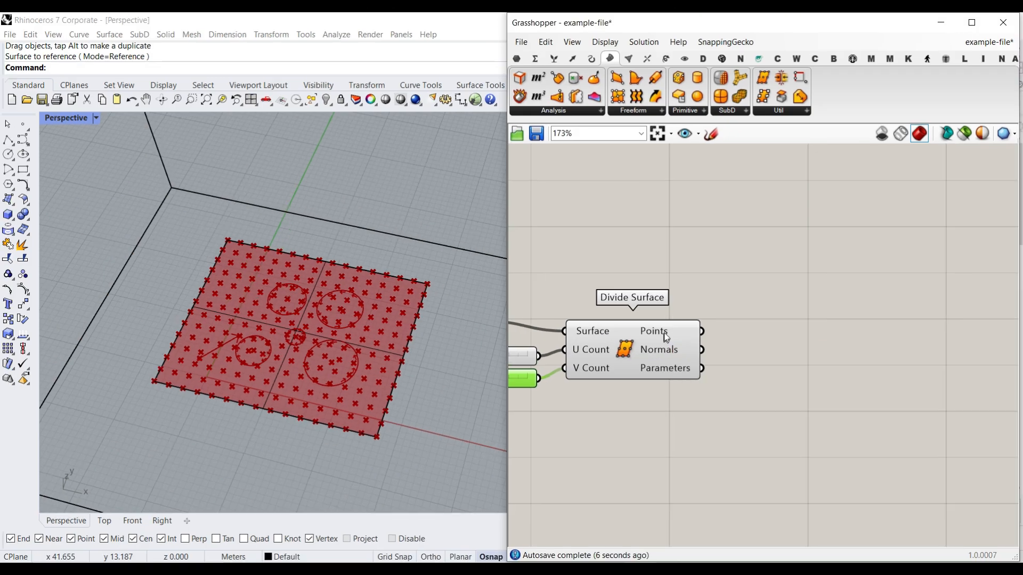
{"action": "right_click", "coordinate": [676, 334]}
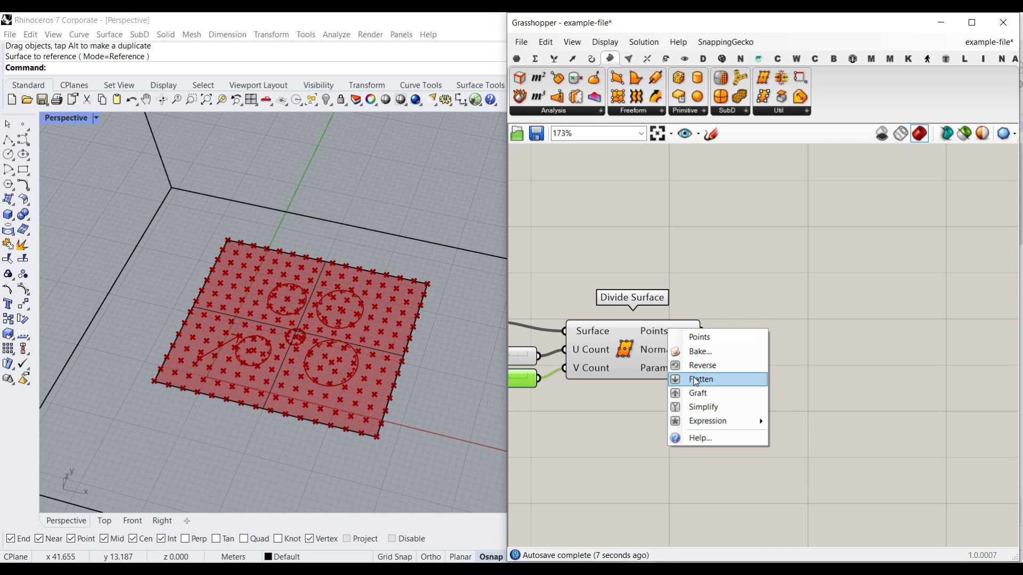
{"action": "left_click", "coordinate": [696, 380]}
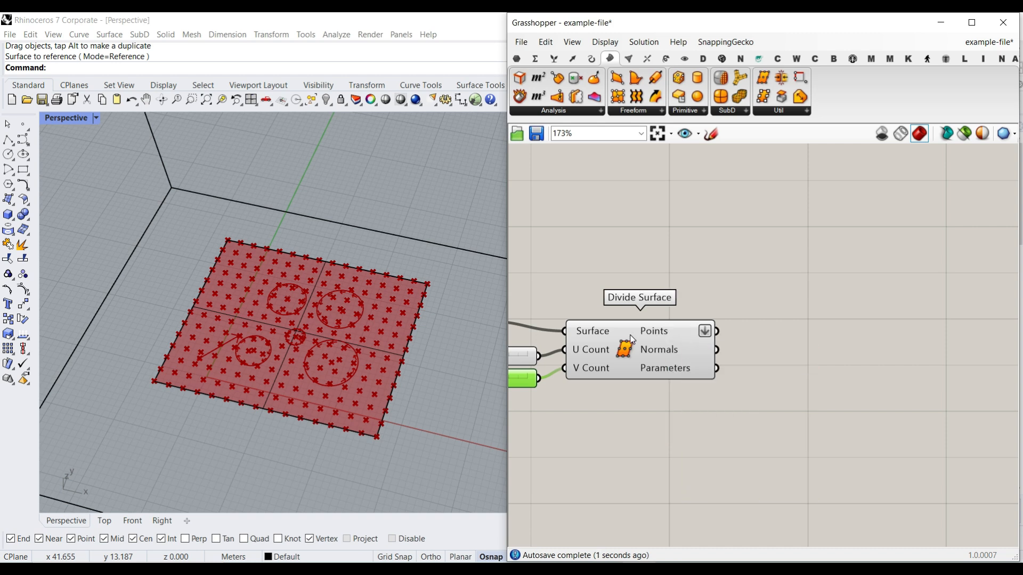
Move the Merge Fields component so it sits directly above Divide Surface
{"action": "right_click_drag", "start_coordinate": [582, 318], "coordinate": [735, 351]}
{"action": "scroll", "coordinate": [734, 351], "scroll_direction": "down", "scroll_amount": 2}
{"action": "left_click", "coordinate": [716, 293]}
{"action": "left_click_drag", "start_coordinate": [746, 293], "coordinate": [795, 296]}
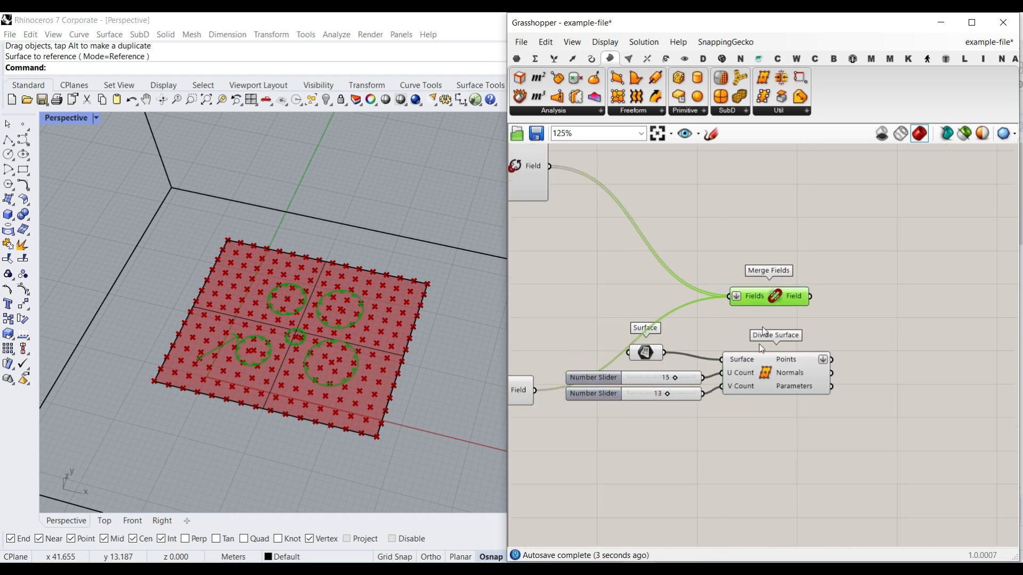
{"action": "left_click", "coordinate": [764, 379]}
{"action": "left_click", "coordinate": [840, 290]}
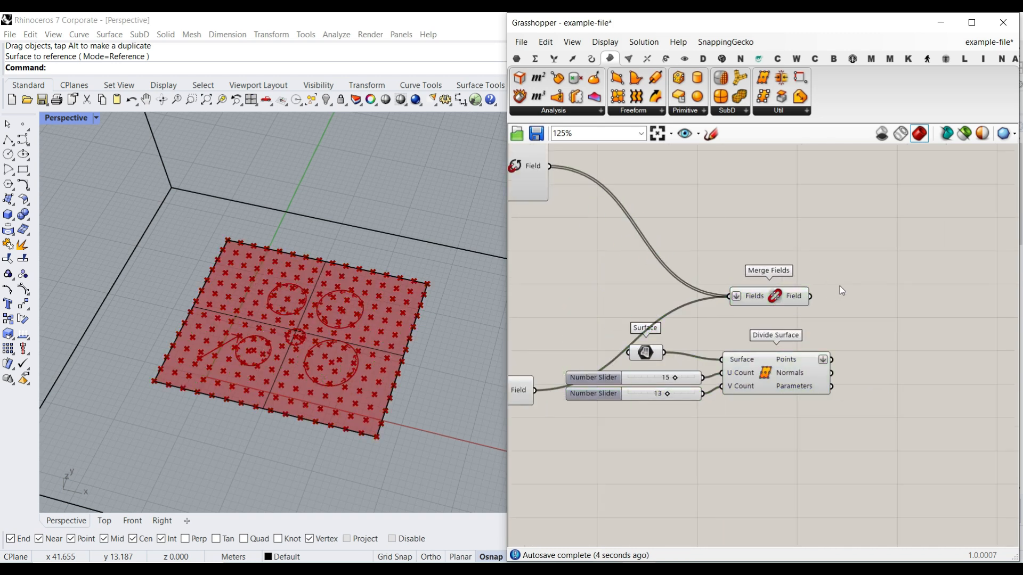
Add a Field Line component, feeding its Field input from Merge Fields and its Point input from the Divide Surface points
{"action": "left_click", "coordinate": [572, 59]}
{"action": "left_click", "coordinate": [533, 112]}
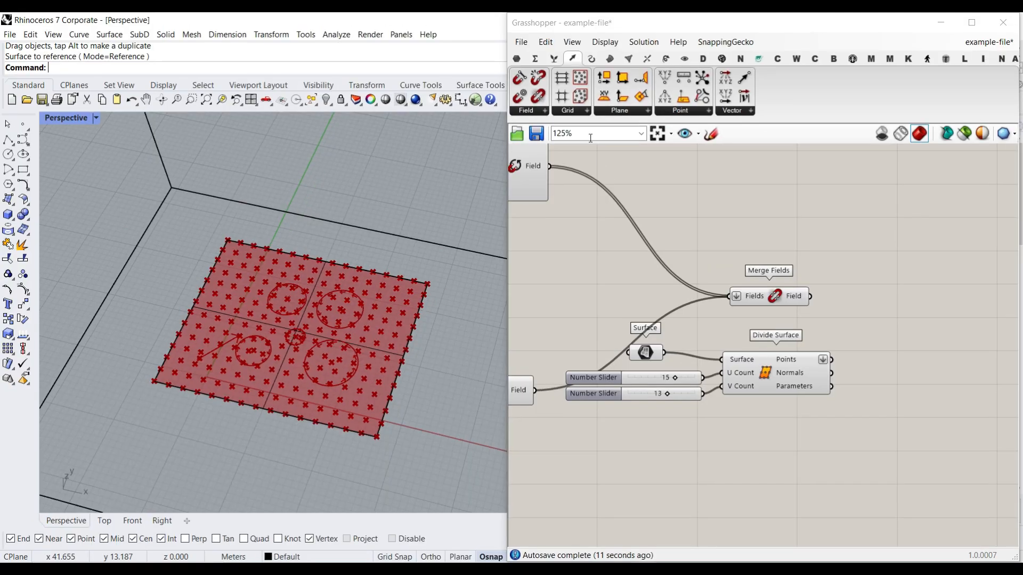
{"action": "left_click", "coordinate": [490, 22]}
{"action": "left_click_drag", "start_coordinate": [515, 275], "coordinate": [519, 276]}
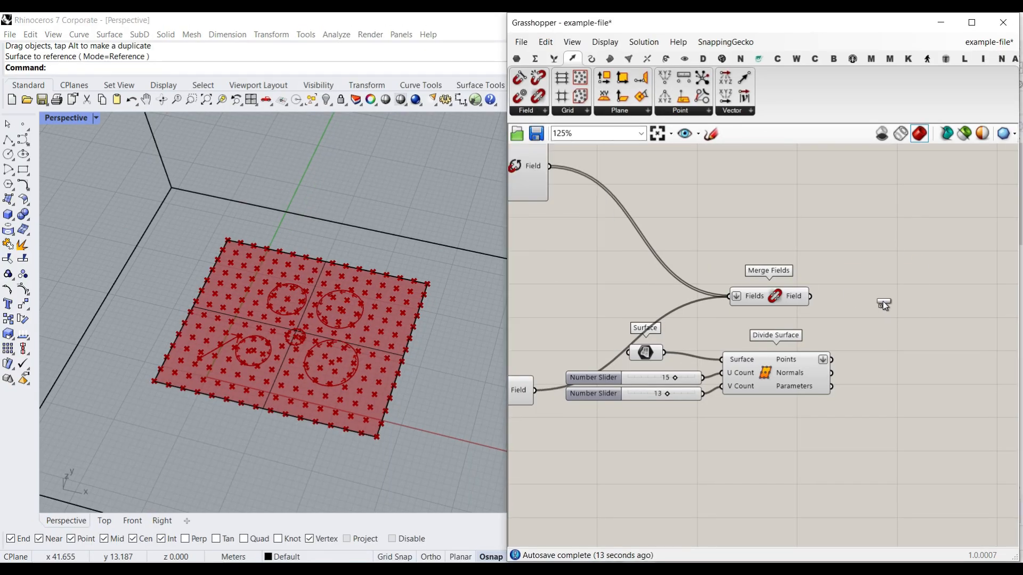
{"action": "left_click_drag", "start_coordinate": [883, 302], "coordinate": [883, 303]}
{"action": "scroll", "coordinate": [883, 302], "scroll_direction": "up", "scroll_amount": 5}
{"action": "left_click_drag", "start_coordinate": [737, 281], "coordinate": [848, 293]}
{"action": "left_click_drag", "start_coordinate": [779, 422], "coordinate": [827, 322]}
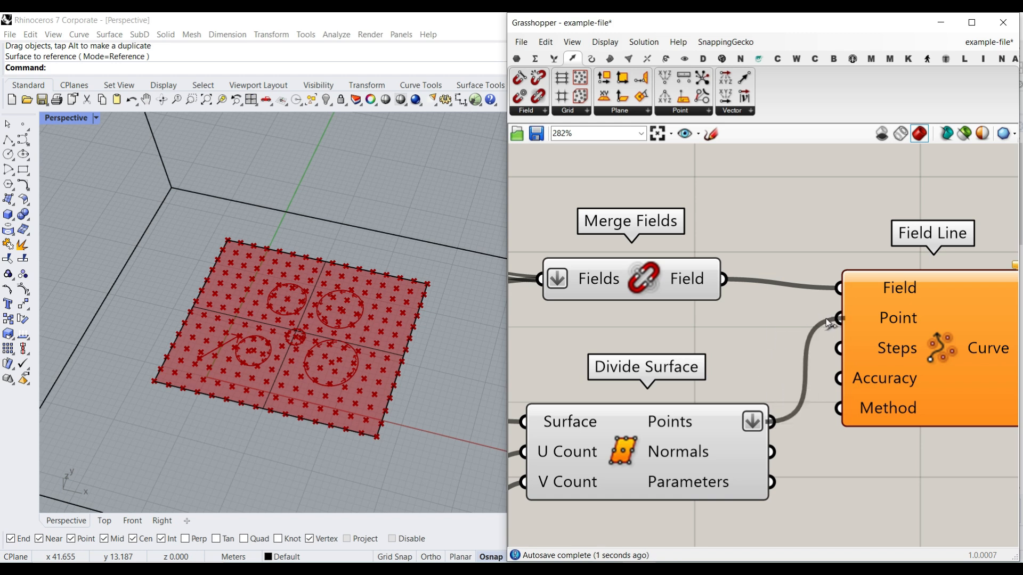
{"action": "scroll", "coordinate": [216, 356], "scroll_direction": "down", "scroll_amount": 3}
{"action": "scroll", "coordinate": [277, 366], "scroll_direction": "up", "scroll_amount": 5}
{"action": "left_click", "coordinate": [887, 351]}
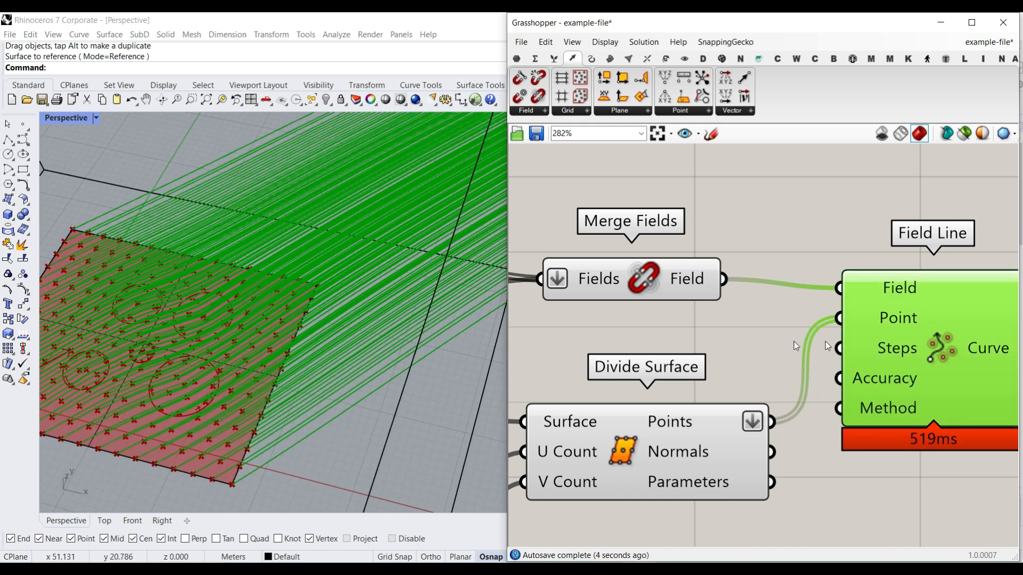
Set the number slider driving the Line SDL Length input to 0.67
{"action": "scroll", "coordinate": [794, 341], "scroll_direction": "down", "scroll_amount": 4}
{"action": "right_click_drag", "start_coordinate": [693, 346], "coordinate": [839, 330]}
{"action": "right_click_drag", "start_coordinate": [653, 368], "coordinate": [815, 360]}
{"action": "right_click_drag", "start_coordinate": [525, 376], "coordinate": [758, 346]}
{"action": "scroll", "coordinate": [749, 471], "scroll_direction": "up", "scroll_amount": 3}
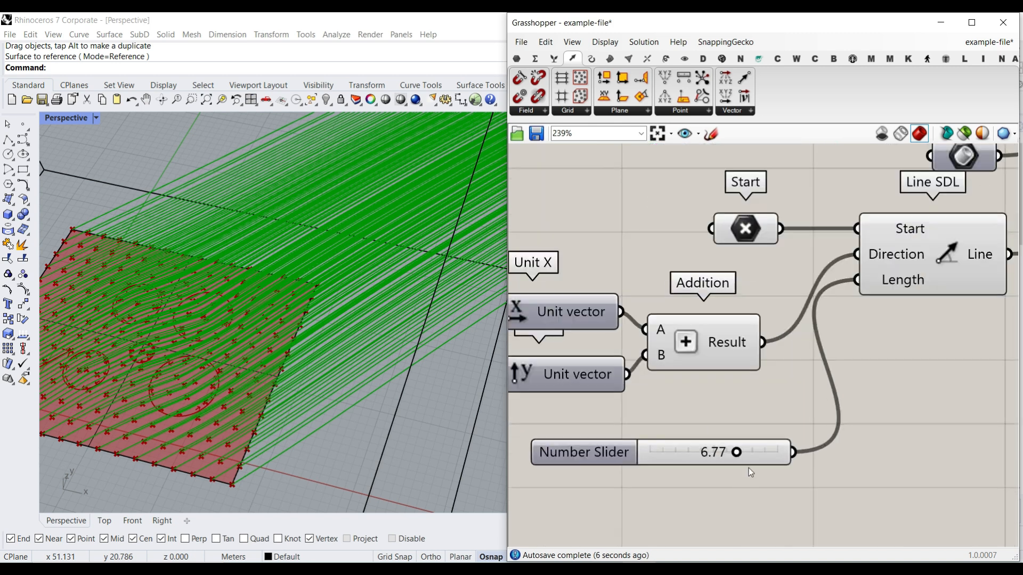
{"action": "left_click_drag", "start_coordinate": [677, 457], "coordinate": [658, 459]}
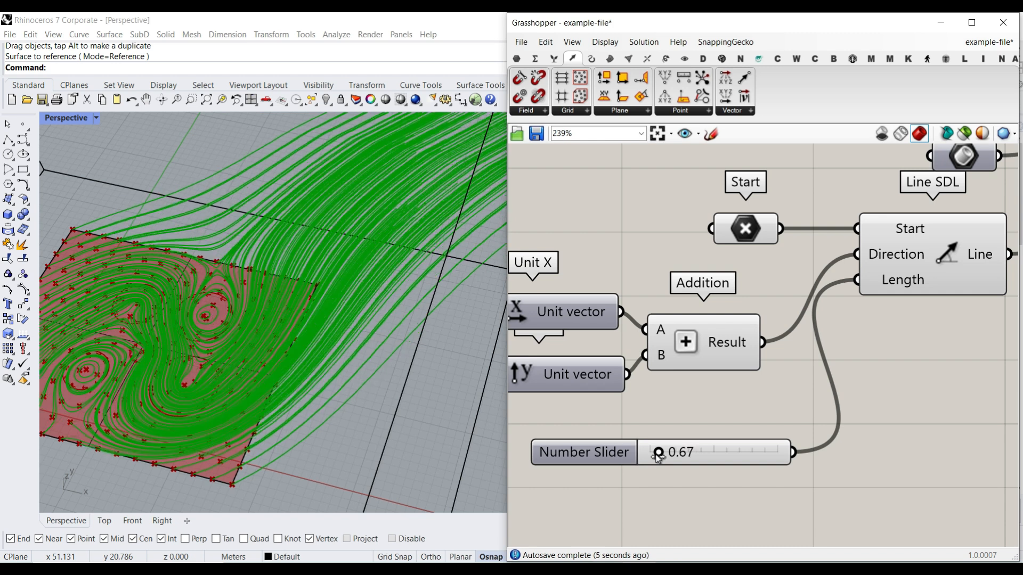
Hide the rectangular plane surface in the Rhino viewport
{"action": "scroll", "coordinate": [325, 363], "scroll_direction": "down", "scroll_amount": 3}
{"action": "scroll", "coordinate": [142, 423], "scroll_direction": "up", "scroll_amount": 5}
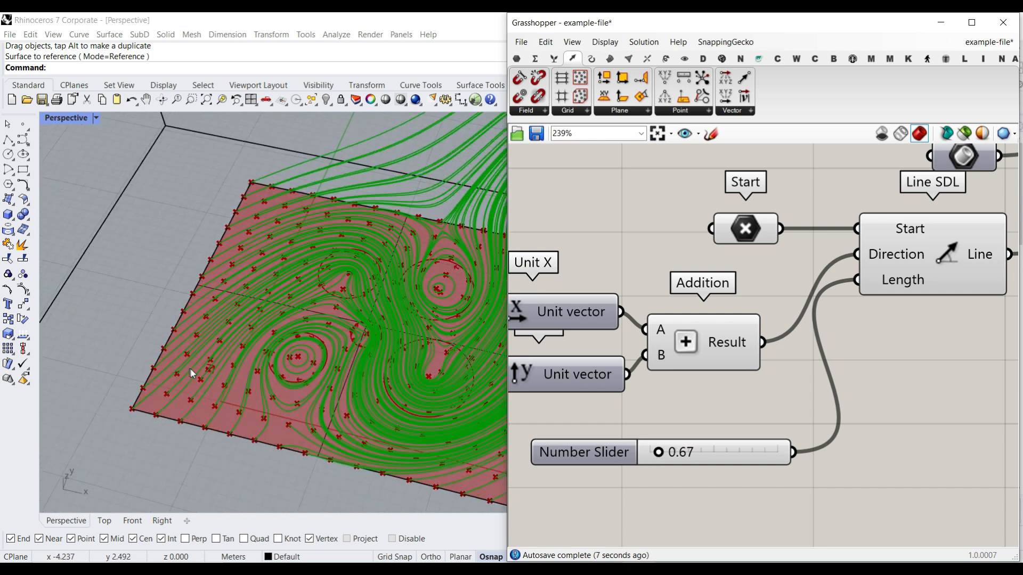
{"action": "scroll", "coordinate": [235, 393], "scroll_direction": "down", "scroll_amount": 5}
{"action": "left_click", "coordinate": [236, 392]}
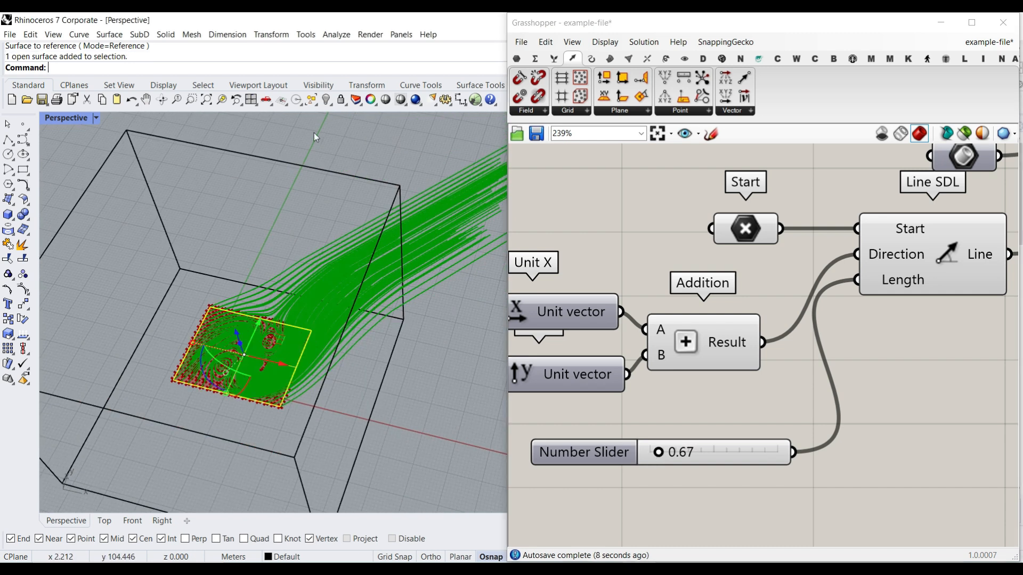
{"action": "left_click", "coordinate": [325, 100]}
{"action": "scroll", "coordinate": [299, 324], "scroll_direction": "up", "scroll_amount": 3}
Turn off the preview of the Divide Surface component and the Surface parameter
{"action": "left_click", "coordinate": [778, 297]}
{"action": "scroll", "coordinate": [799, 312], "scroll_direction": "down", "scroll_amount": 4}
{"action": "right_click_drag", "start_coordinate": [799, 311], "coordinate": [566, 339]}
{"action": "scroll", "coordinate": [878, 309], "scroll_direction": "up", "scroll_amount": 2}
{"action": "left_click_drag", "start_coordinate": [880, 310], "coordinate": [757, 222]}
{"action": "middle_click", "coordinate": [750, 197]}
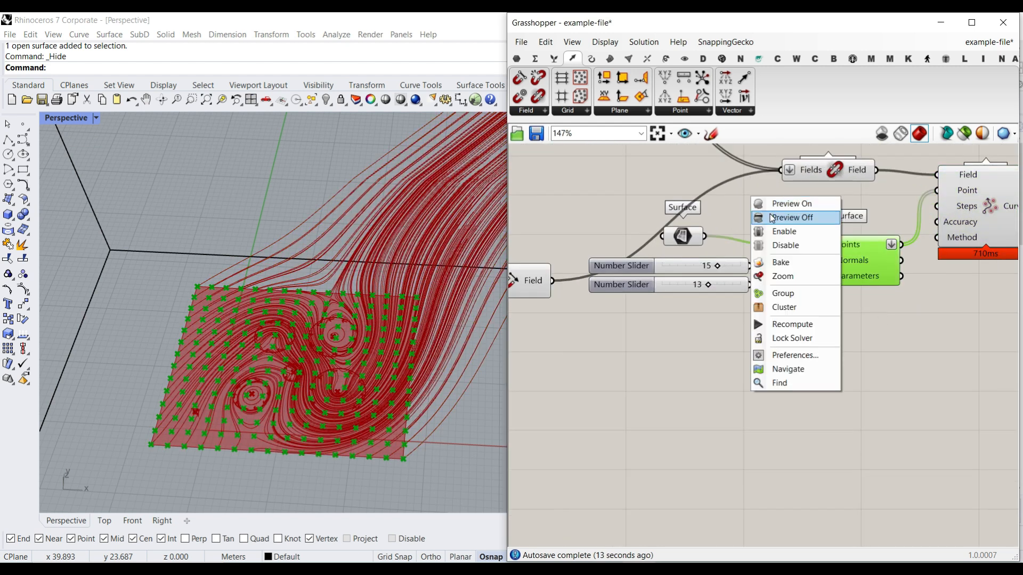
{"action": "left_click", "coordinate": [771, 219]}
{"action": "right_click", "coordinate": [684, 237]}
{"action": "left_click", "coordinate": [703, 256]}
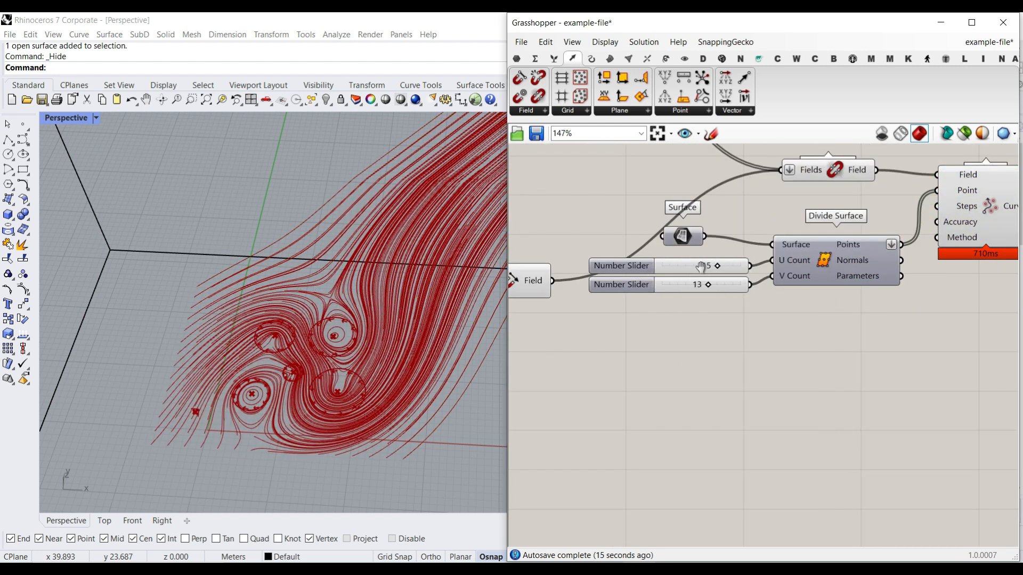
Turn off the preview of the Merge Fields, Spin Force and Vector Force components
{"action": "scroll", "coordinate": [754, 316], "scroll_direction": "down", "scroll_amount": 4}
{"action": "scroll", "coordinate": [753, 312], "scroll_direction": "up", "scroll_amount": 1}
{"action": "right_click", "coordinate": [759, 268]}
{"action": "left_click", "coordinate": [778, 292]}
{"action": "right_click_drag", "start_coordinate": [804, 390], "coordinate": [713, 323]}
{"action": "scroll", "coordinate": [834, 317], "scroll_direction": "up", "scroll_amount": 3}
{"action": "right_click", "coordinate": [862, 291]}
{"action": "left_click", "coordinate": [884, 315]}
{"action": "right_click_drag", "start_coordinate": [690, 365], "coordinate": [739, 335]}
{"action": "scroll", "coordinate": [649, 358], "scroll_direction": "up", "scroll_amount": 2}
{"action": "right_click", "coordinate": [573, 376]}
{"action": "left_click", "coordinate": [594, 400]}
{"action": "mouse_move", "coordinate": [336, 381]}
{"action": "right_mouse_down"}
{"action": "mouse_move", "coordinate": [334, 349]}
{"action": "mouse_move", "coordinate": [300, 378]}
{"action": "mouse_move", "coordinate": [309, 368]}
{"action": "mouse_move", "coordinate": [219, 296]}
{"action": "mouse_move", "coordinate": [327, 365]}
{"action": "right_mouse_up"}
{"action": "scroll", "coordinate": [329, 443], "scroll_direction": "up", "scroll_amount": 3}
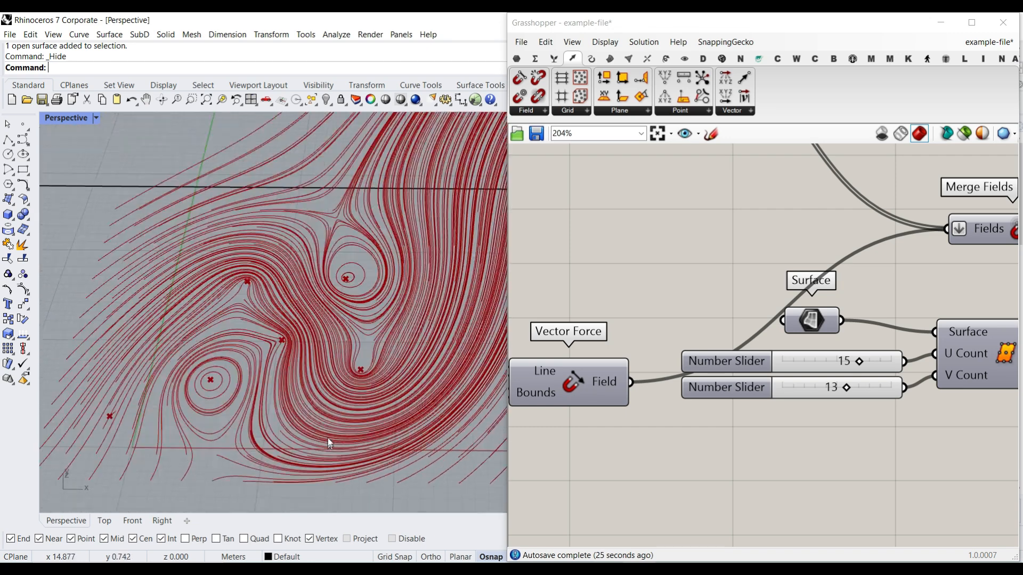
Set both the U Count and V Count sliders of Divide Surface to 9
{"action": "right_click_drag", "start_coordinate": [815, 353], "coordinate": [698, 330]}
{"action": "scroll", "coordinate": [697, 329], "scroll_direction": "down", "scroll_amount": 4}
{"action": "right_click_drag", "start_coordinate": [847, 341], "coordinate": [761, 339]}
{"action": "scroll", "coordinate": [763, 336], "scroll_direction": "up", "scroll_amount": 3}
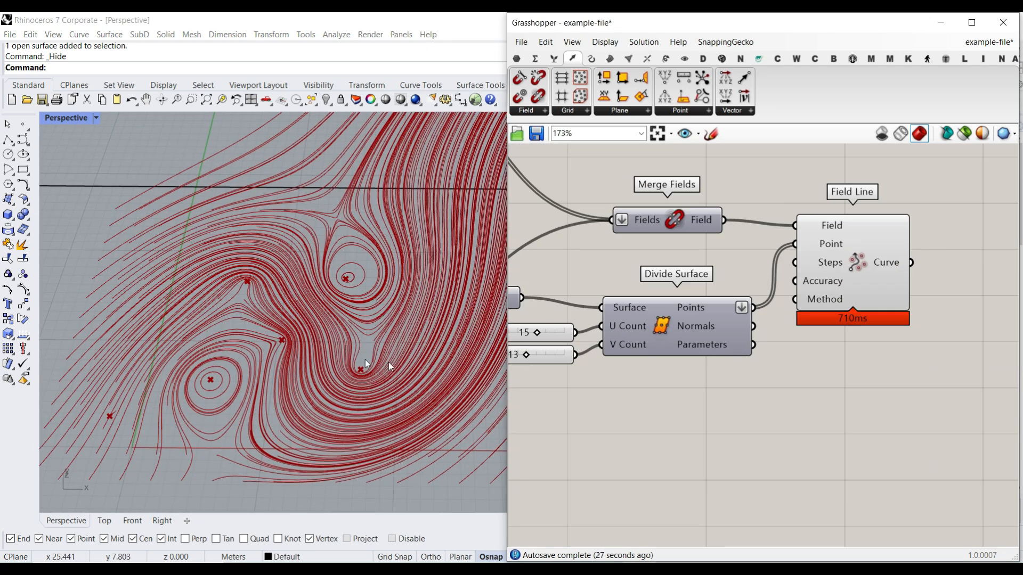
{"action": "right_click_drag", "start_coordinate": [610, 338], "coordinate": [743, 326]}
{"action": "scroll", "coordinate": [687, 326], "scroll_direction": "up", "scroll_amount": 3}
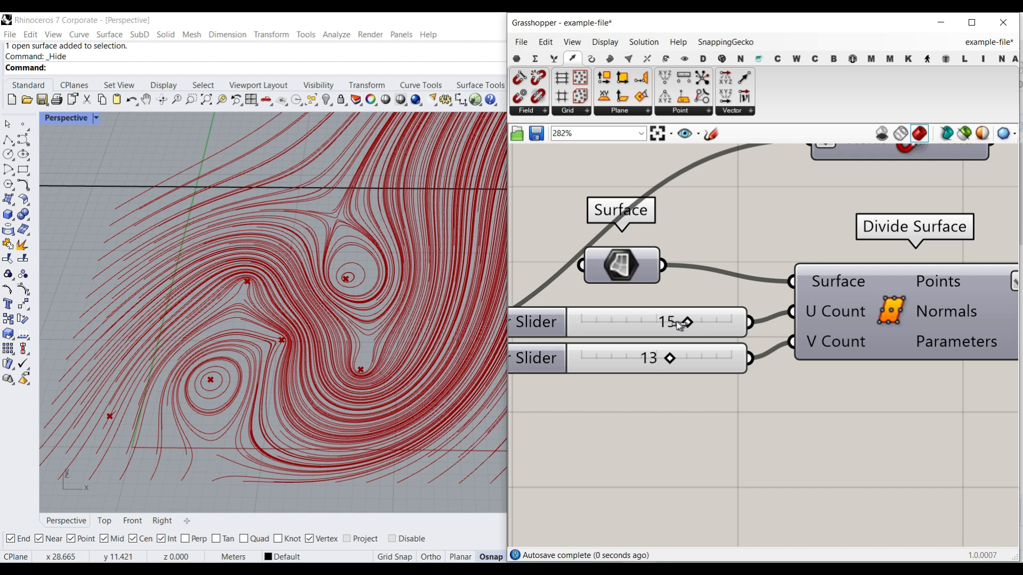
{"action": "left_click_drag", "start_coordinate": [650, 325], "coordinate": [596, 325]}
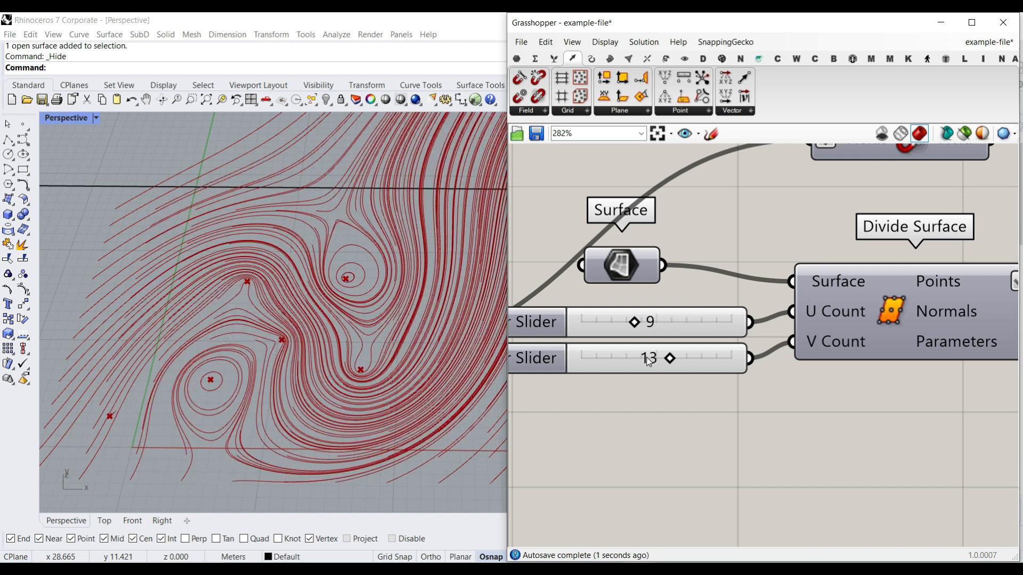
{"action": "left_click_drag", "start_coordinate": [671, 360], "coordinate": [635, 361]}
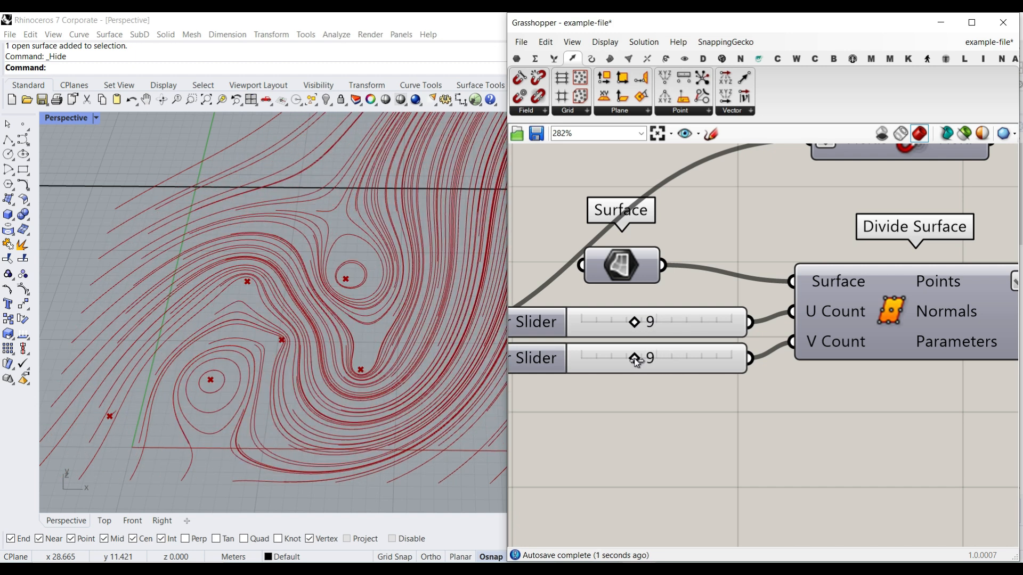
Shift Field Line away from Divide Surface, add an integer number slider with a minimum of 10, and connect it to Steps
{"action": "scroll", "coordinate": [360, 335], "scroll_direction": "down", "scroll_amount": 5}
{"action": "scroll", "coordinate": [750, 308], "scroll_direction": "down", "scroll_amount": 3}
{"action": "scroll", "coordinate": [759, 281], "scroll_direction": "up", "scroll_amount": 3}
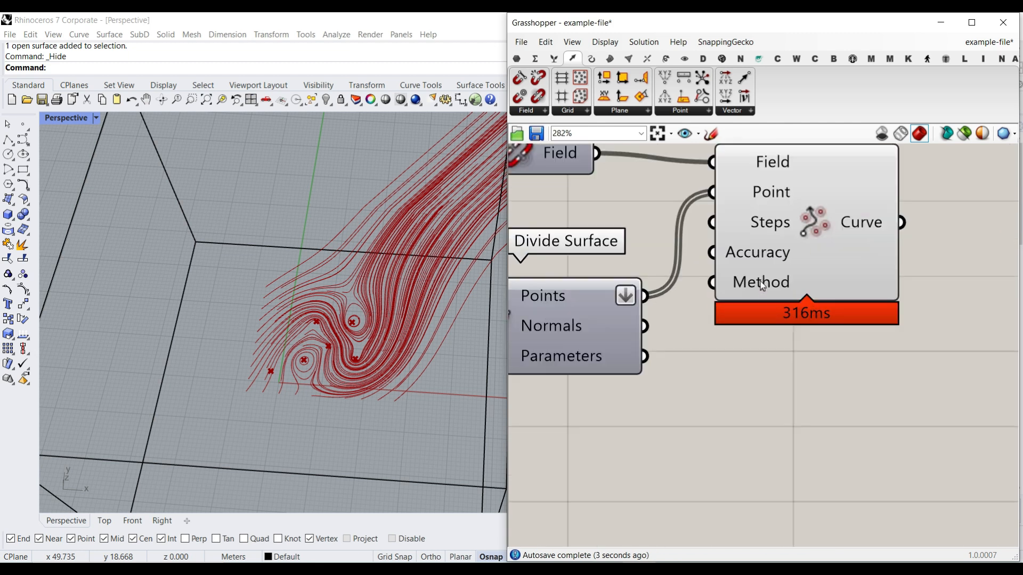
{"action": "left_click", "coordinate": [870, 225]}
{"action": "mouse_move", "coordinate": [880, 216]}
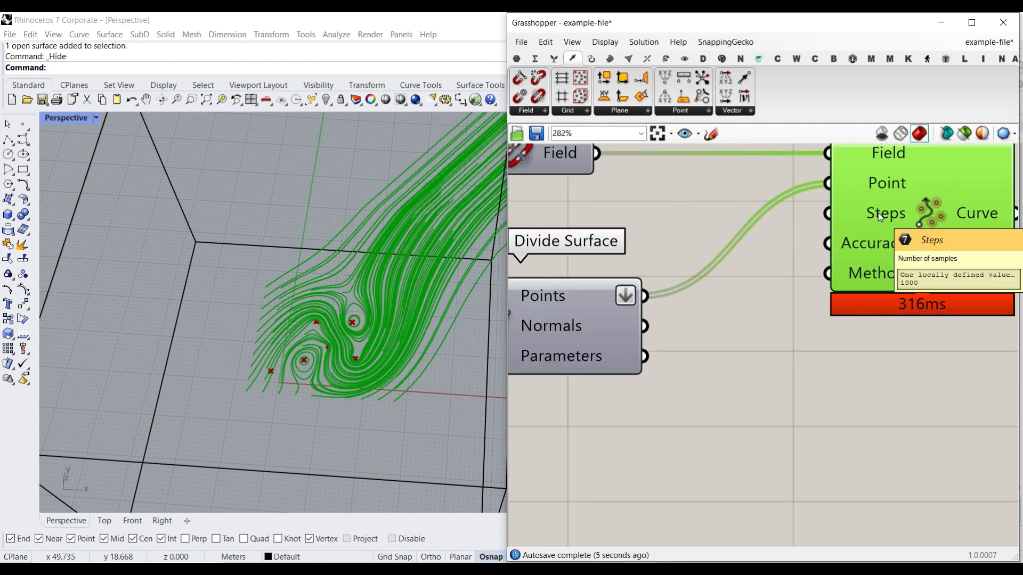
{"action": "double_click", "coordinate": [736, 414]}
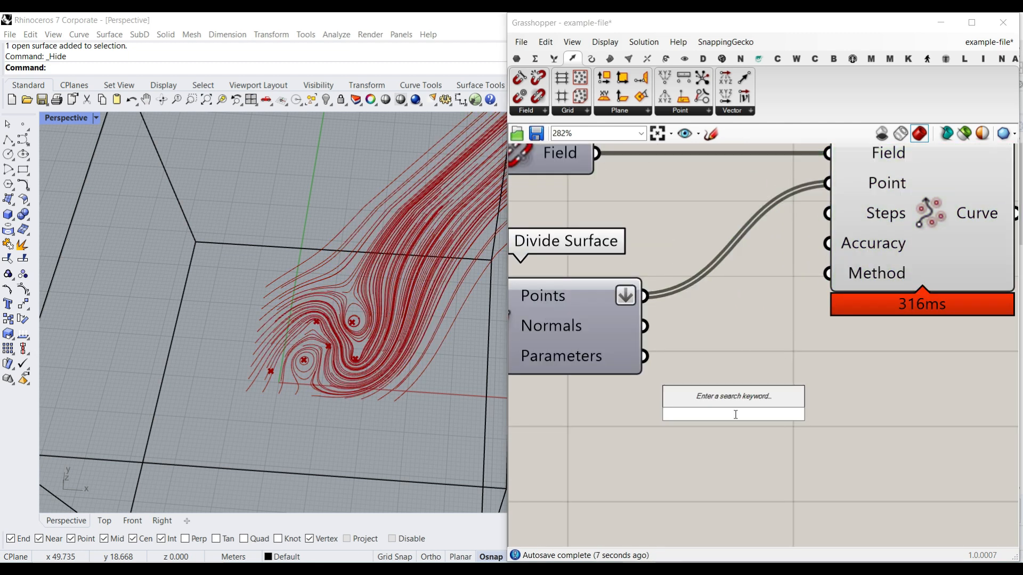
{"action": "type", "text": "10..100"}
{"action": "key", "text": "Return"}
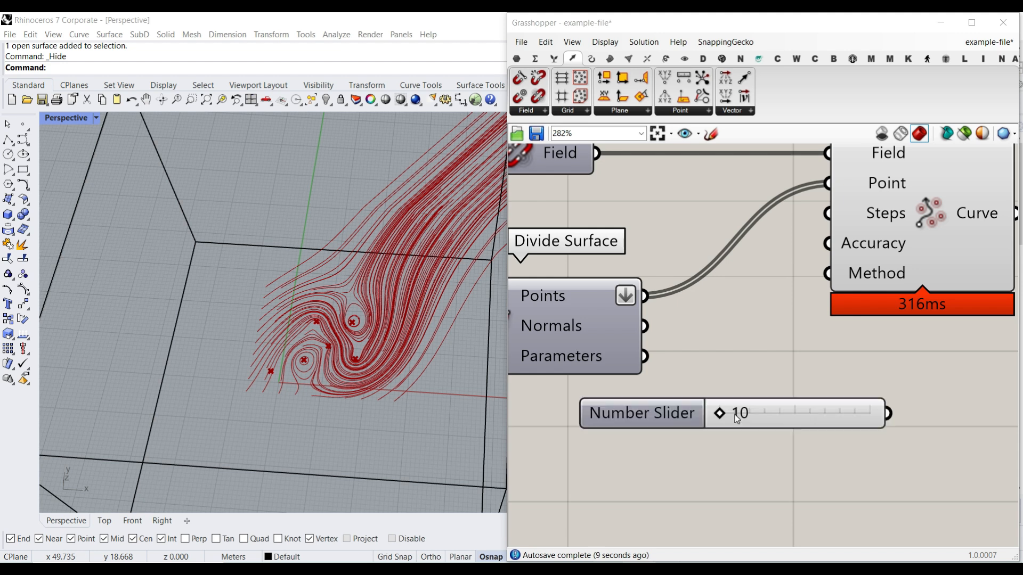
{"action": "left_click_drag", "start_coordinate": [887, 413], "coordinate": [825, 218]}
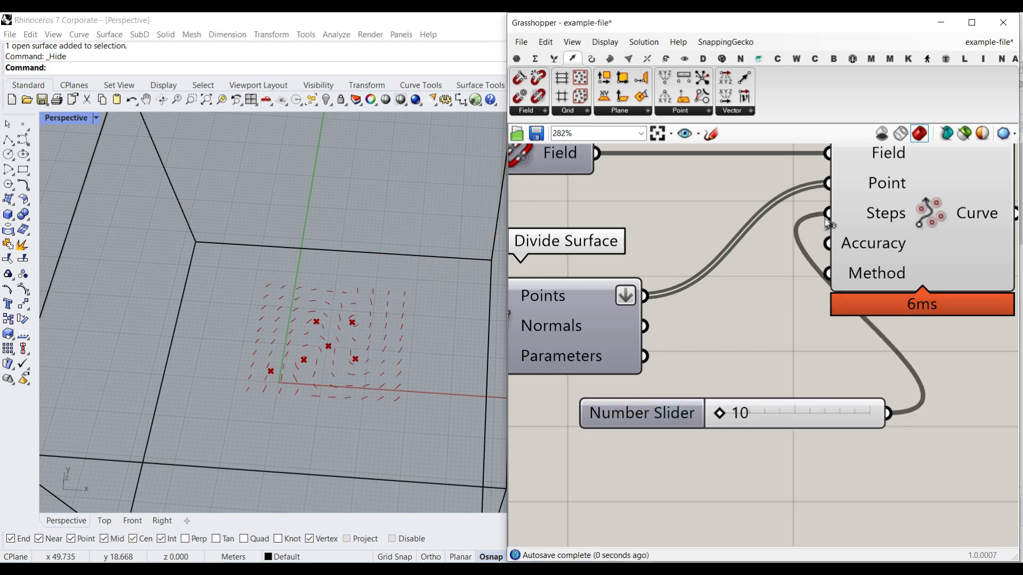
Set the Steps slider of Field Line to 228
{"action": "left_click_drag", "start_coordinate": [797, 414], "coordinate": [743, 414]}
{"action": "scroll", "coordinate": [331, 408], "scroll_direction": "up", "scroll_amount": 8}
{"action": "left_click_drag", "start_coordinate": [660, 420], "coordinate": [698, 419]}
{"action": "scroll", "coordinate": [305, 382], "scroll_direction": "down", "scroll_amount": 5}
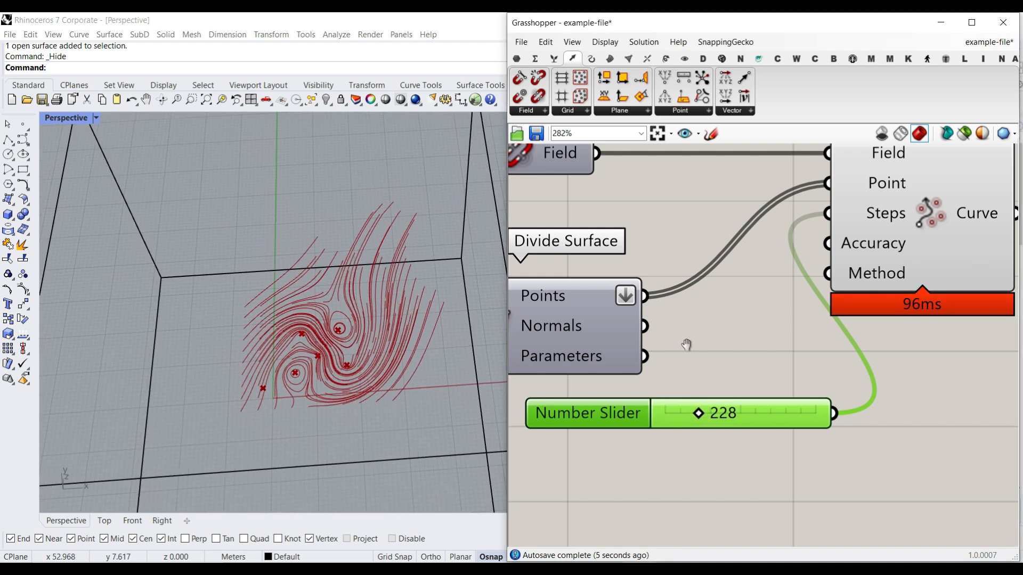
{"action": "scroll", "coordinate": [686, 345], "scroll_direction": "down", "scroll_amount": 3}
Move the Steps slider between Merge Fields and Field Line, level with the Steps input
{"action": "left_click", "coordinate": [877, 257]}
{"action": "left_click_drag", "start_coordinate": [701, 328], "coordinate": [697, 208]}
{"action": "right_click_drag", "start_coordinate": [741, 247], "coordinate": [821, 264]}
{"action": "scroll", "coordinate": [836, 255], "scroll_direction": "down", "scroll_amount": 1}
{"action": "right_click_drag", "start_coordinate": [968, 240], "coordinate": [821, 266]}
{"action": "scroll", "coordinate": [815, 269], "scroll_direction": "up", "scroll_amount": 2}
{"action": "right_click_drag", "start_coordinate": [236, 314], "coordinate": [237, 342]}
{"action": "scroll", "coordinate": [320, 440], "scroll_direction": "up", "scroll_amount": 4}
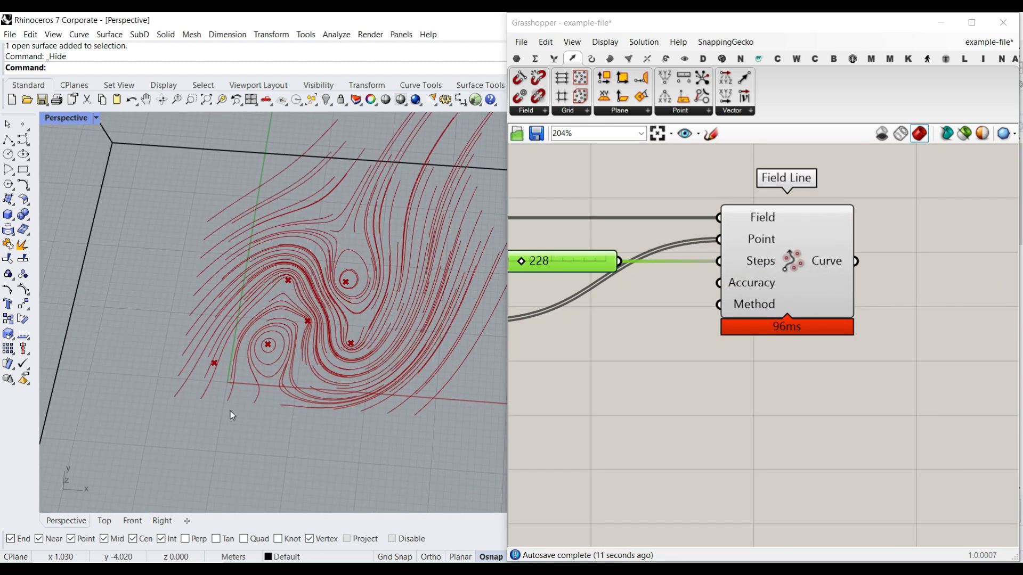
Internalise the data of the Surface parameter feeding Divide Surface
{"action": "scroll", "coordinate": [340, 393], "scroll_direction": "down", "scroll_amount": 2}
{"action": "right_click_drag", "start_coordinate": [593, 364], "coordinate": [754, 323]}
{"action": "scroll", "coordinate": [754, 324], "scroll_direction": "down", "scroll_amount": 4}
{"action": "scroll", "coordinate": [608, 314], "scroll_direction": "up", "scroll_amount": 3}
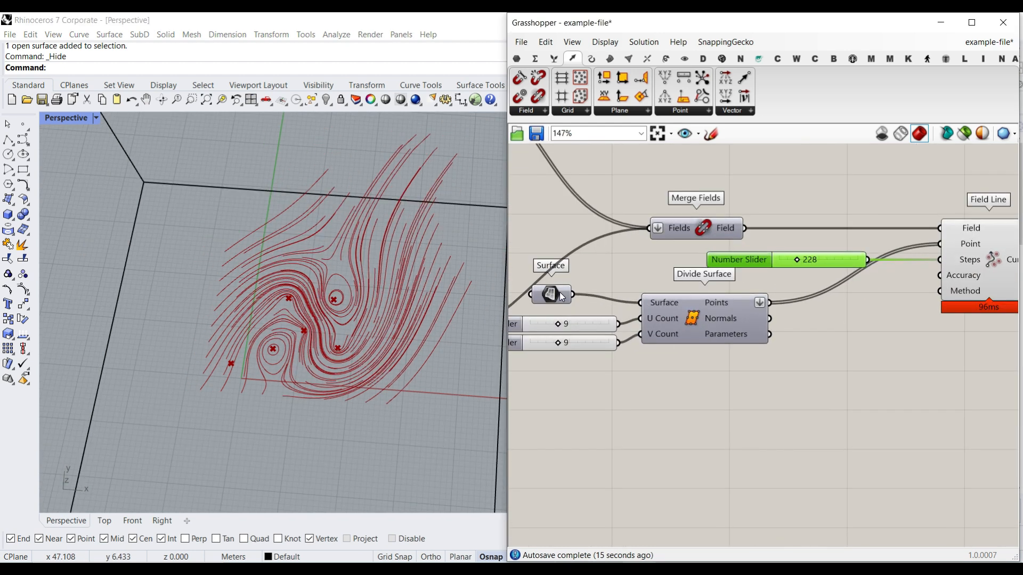
{"action": "right_click", "coordinate": [561, 298]}
{"action": "left_click", "coordinate": [628, 521]}
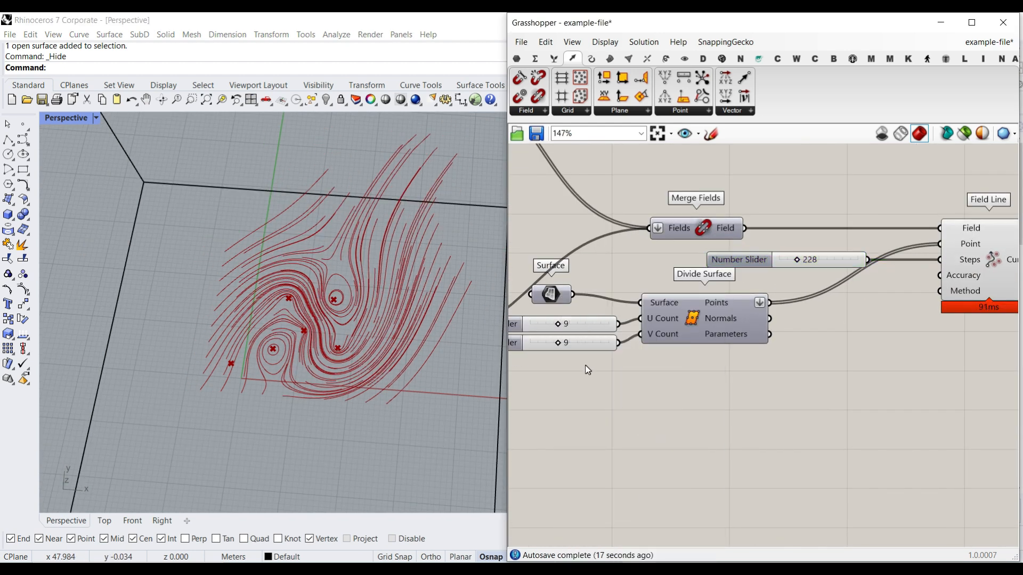
Scale the bounding box around the field lines in Rhino along its Y and X directions
{"action": "scroll", "coordinate": [280, 453], "scroll_direction": "down", "scroll_amount": 5}
{"action": "left_click", "coordinate": [280, 453]}
{"action": "left_click_drag", "start_coordinate": [225, 442], "coordinate": [220, 475]}
{"action": "left_click_drag", "start_coordinate": [177, 383], "coordinate": [213, 384]}
{"action": "left_click", "coordinate": [335, 373]}
{"action": "scroll", "coordinate": [319, 381], "scroll_direction": "up", "scroll_amount": 5}
{"action": "scroll", "coordinate": [247, 350], "scroll_direction": "down", "scroll_amount": 7}
Enlarge the Rhino bounding box further along X and Y using the gumball scale handles
{"action": "right_click_drag", "start_coordinate": [246, 349], "coordinate": [319, 373]}
{"action": "left_click", "coordinate": [292, 335]}
{"action": "right_click_drag", "start_coordinate": [292, 335], "coordinate": [269, 347]}
{"action": "left_click_drag", "start_coordinate": [269, 347], "coordinate": [196, 332]}
{"action": "right_click_drag", "start_coordinate": [205, 332], "coordinate": [265, 343]}
{"action": "left_click_drag", "start_coordinate": [269, 325], "coordinate": [258, 362]}
{"action": "right_click_drag", "start_coordinate": [364, 356], "coordinate": [281, 354]}
{"action": "left_click", "coordinate": [412, 356]}
Scale the Rhino bounding box vertically to make it taller
{"action": "left_click", "coordinate": [283, 362]}
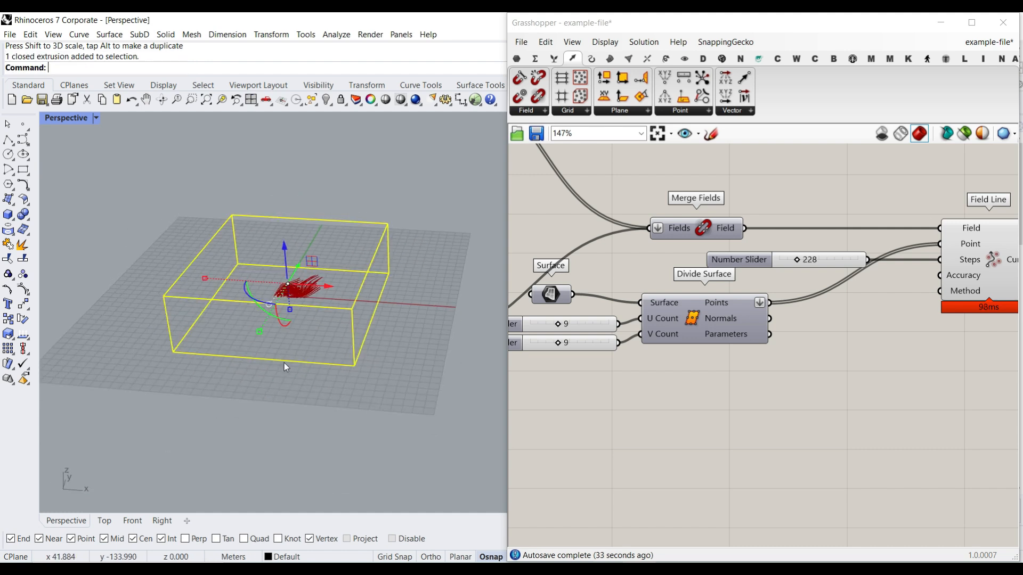
{"action": "left_click_drag", "start_coordinate": [288, 317], "coordinate": [305, 333]}
{"action": "left_click", "coordinate": [316, 282]}
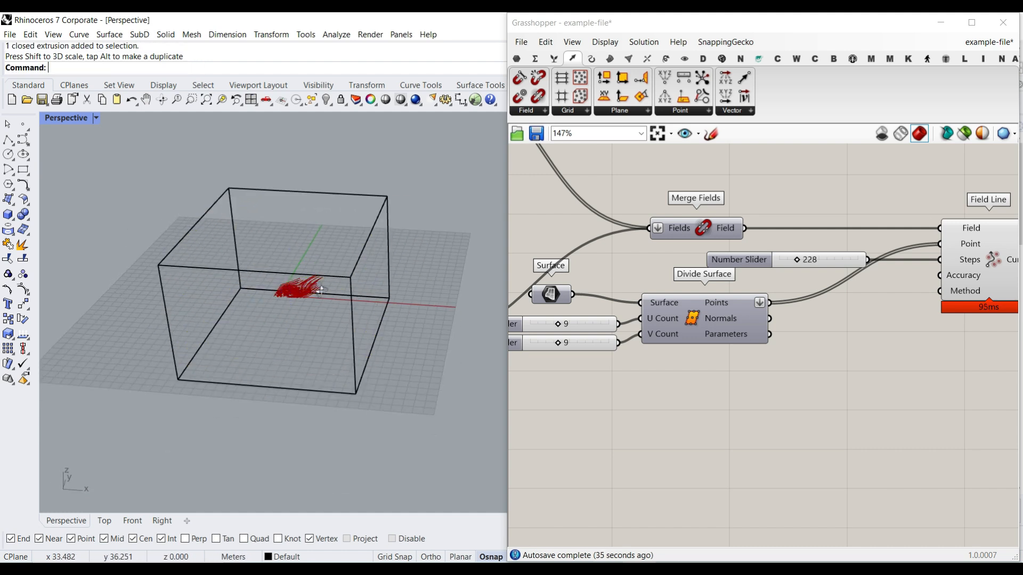
Internalise the data of the Brep parameter that supplies the bounding box
{"action": "right_click_drag", "start_coordinate": [317, 284], "coordinate": [314, 304]}
{"action": "scroll", "coordinate": [315, 285], "scroll_direction": "up", "scroll_amount": 5}
{"action": "right_click_drag", "start_coordinate": [643, 336], "coordinate": [865, 346]}
{"action": "scroll", "coordinate": [746, 339], "scroll_direction": "down", "scroll_amount": 4}
{"action": "scroll", "coordinate": [760, 337], "scroll_direction": "up", "scroll_amount": 3}
{"action": "scroll", "coordinate": [784, 323], "scroll_direction": "up", "scroll_amount": 3}
{"action": "scroll", "coordinate": [865, 346], "scroll_direction": "down", "scroll_amount": 4}
{"action": "right_click_drag", "start_coordinate": [698, 356], "coordinate": [869, 343]}
{"action": "scroll", "coordinate": [672, 330], "scroll_direction": "up", "scroll_amount": 3}
{"action": "right_click", "coordinate": [832, 266]}
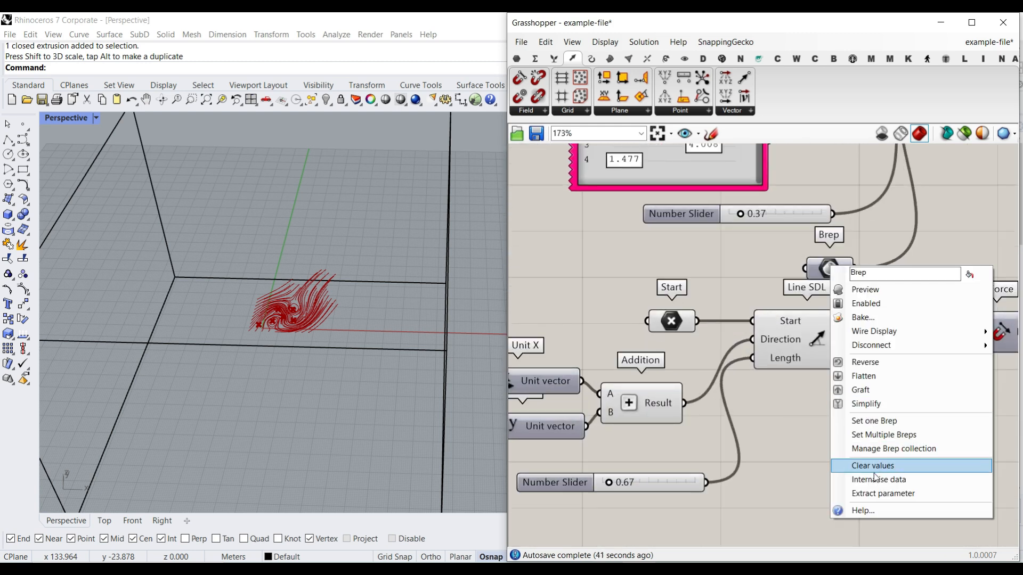
{"action": "left_click", "coordinate": [905, 479]}
Delete the bounding box extrusion from the Rhino model
{"action": "scroll", "coordinate": [292, 356], "scroll_direction": "down", "scroll_amount": 3}
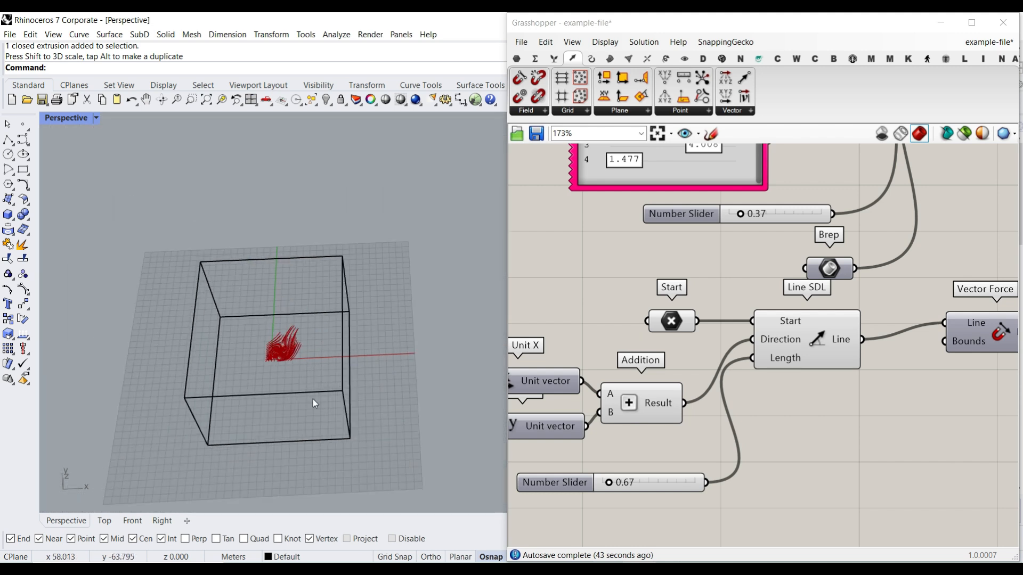
{"action": "left_click", "coordinate": [312, 393]}
{"action": "key", "text": "Delete"}
{"action": "scroll", "coordinate": [312, 388], "scroll_direction": "up", "scroll_amount": 8}
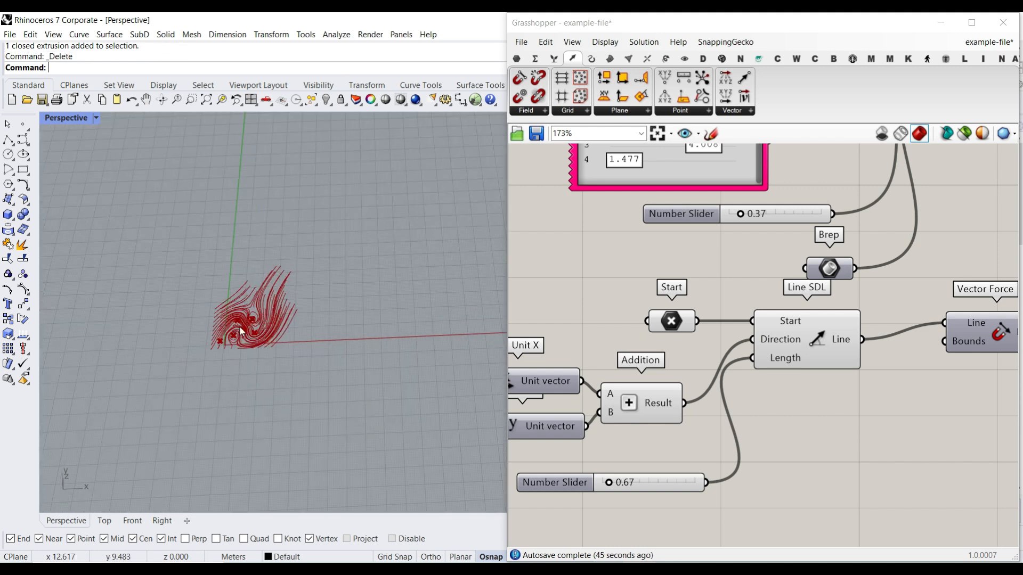
Select the spin force points in the Rhino viewport and move the lower-left one in the negative X direction
{"action": "scroll", "coordinate": [659, 222], "scroll_direction": "down", "scroll_amount": 4}
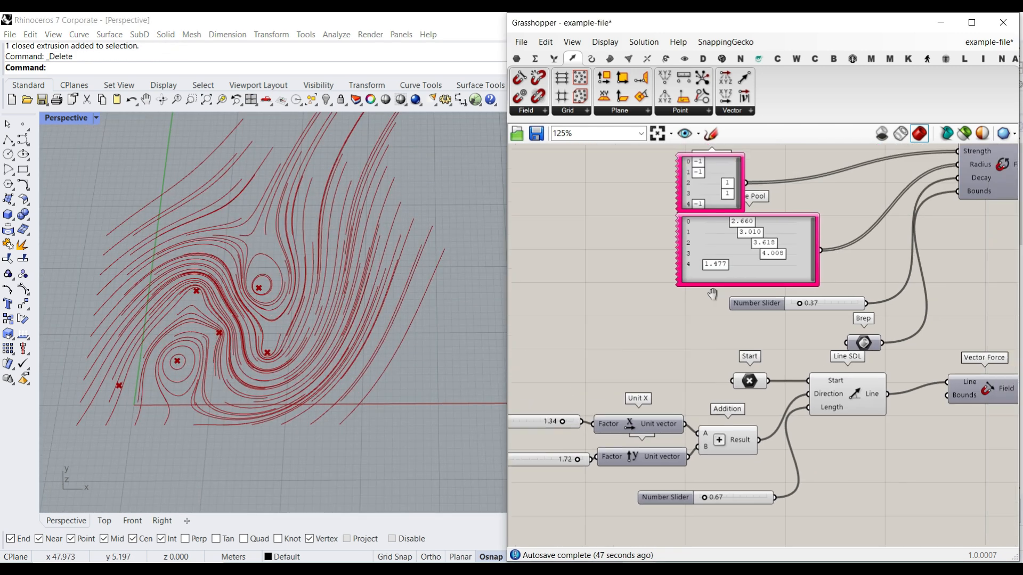
{"action": "scroll", "coordinate": [191, 366], "scroll_direction": "up", "scroll_amount": 3}
{"action": "left_click", "coordinate": [191, 366]}
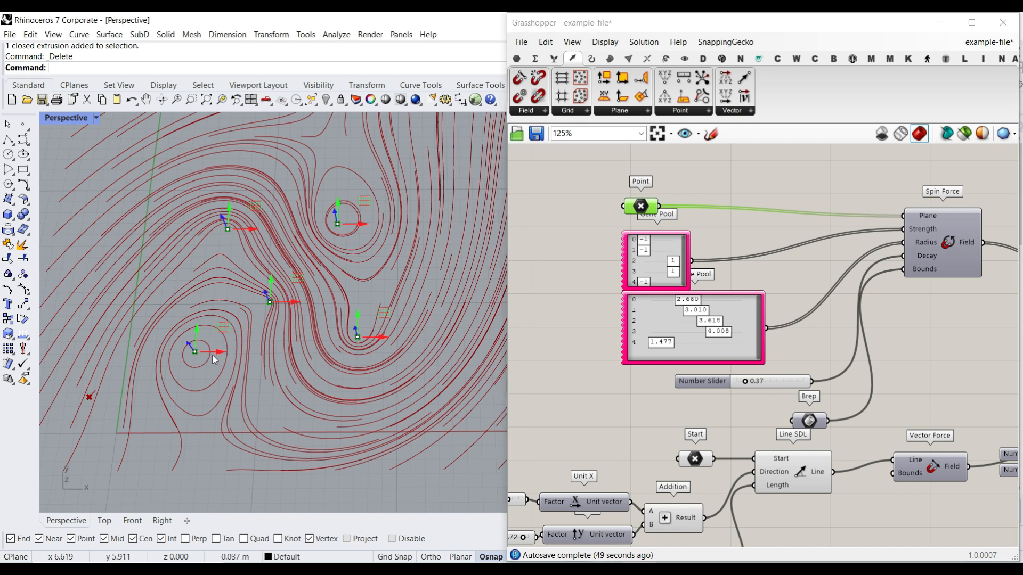
{"action": "scroll", "coordinate": [161, 356], "scroll_direction": "up", "scroll_amount": 5}
{"action": "left_click_drag", "start_coordinate": [178, 355], "coordinate": [202, 355]}
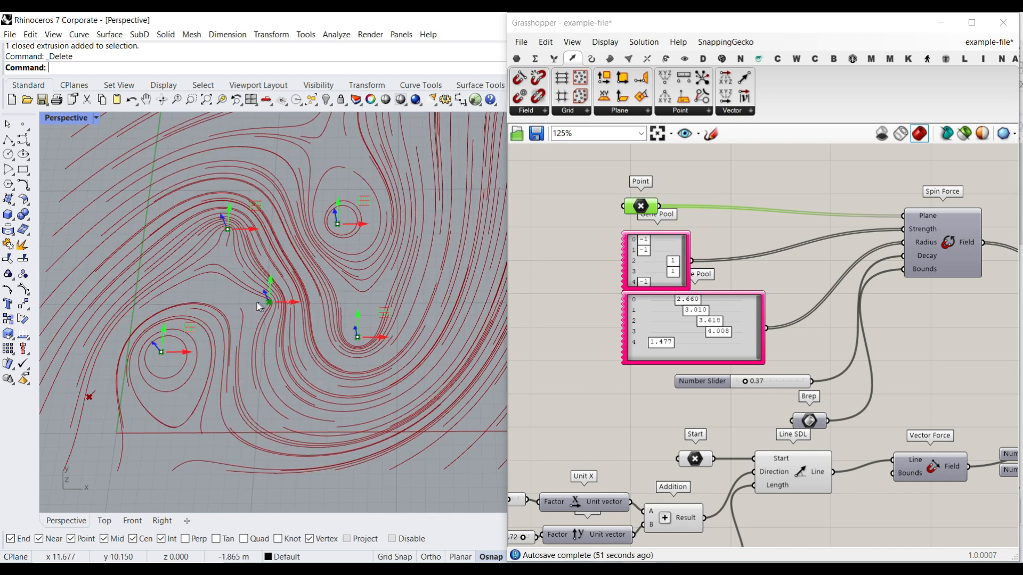
Shift the other spin force points slightly in the Rhino viewport to refine the swirl pattern
{"action": "mouse_move", "coordinate": [381, 337]}
{"action": "left_mouse_down"}
{"action": "mouse_move", "coordinate": [424, 336]}
{"action": "mouse_move", "coordinate": [382, 336]}
{"action": "left_mouse_up"}
{"action": "right_click_drag", "start_coordinate": [324, 295], "coordinate": [266, 274]}
{"action": "scroll", "coordinate": [213, 251], "scroll_direction": "down", "scroll_amount": 8}
{"action": "scroll", "coordinate": [242, 252], "scroll_direction": "up", "scroll_amount": 6}
{"action": "mouse_move", "coordinate": [209, 242]}
{"action": "left_mouse_down"}
{"action": "mouse_move", "coordinate": [195, 284]}
{"action": "mouse_move", "coordinate": [208, 246]}
{"action": "left_mouse_up"}
{"action": "left_click_drag", "start_coordinate": [140, 256], "coordinate": [131, 253]}
{"action": "right_click_drag", "start_coordinate": [175, 245], "coordinate": [214, 238]}
{"action": "scroll", "coordinate": [214, 288], "scroll_direction": "down", "scroll_amount": 7}
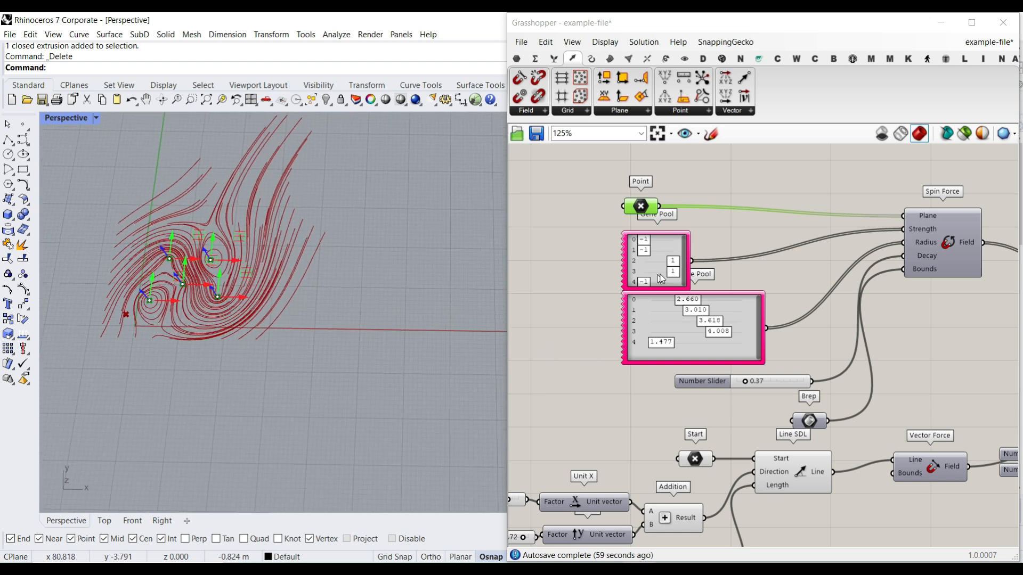
Set the first spin strength gene to 1 and the first radius gene to 2.208
{"action": "scroll", "coordinate": [660, 278], "scroll_direction": "up", "scroll_amount": 4}
{"action": "left_click_drag", "start_coordinate": [640, 213], "coordinate": [705, 216]}
{"action": "scroll", "coordinate": [229, 314], "scroll_direction": "up", "scroll_amount": 5}
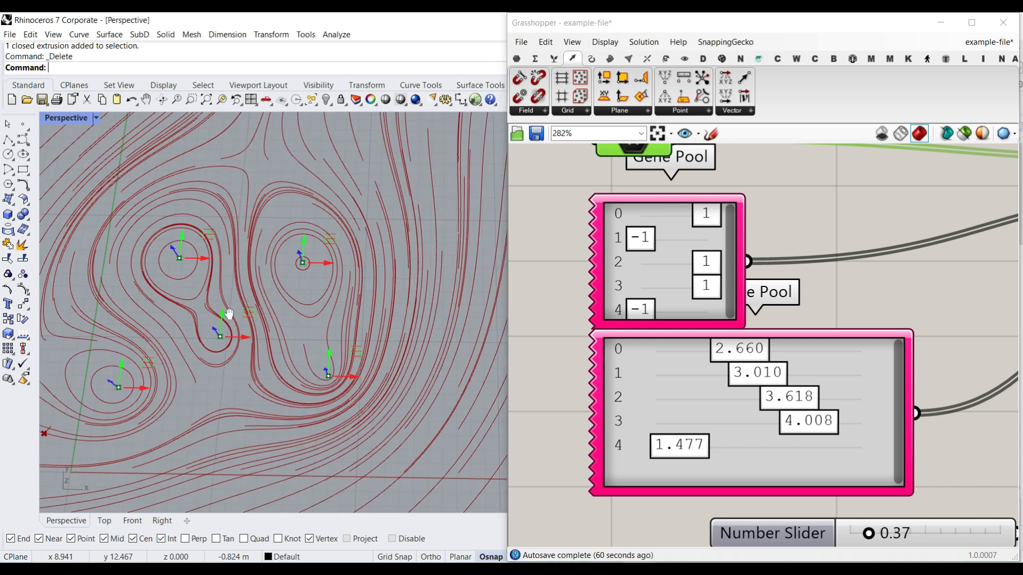
{"action": "right_click_drag", "start_coordinate": [229, 314], "coordinate": [311, 313], "text": "shift"}
{"action": "left_click_drag", "start_coordinate": [739, 349], "coordinate": [694, 349]}
Set all five spin strengths to 0 and try adjusting the unit vector factors that direct the straight field lines
{"action": "left_click_drag", "start_coordinate": [685, 269], "coordinate": [673, 226]}
{"action": "left_click_drag", "start_coordinate": [703, 292], "coordinate": [674, 316]}
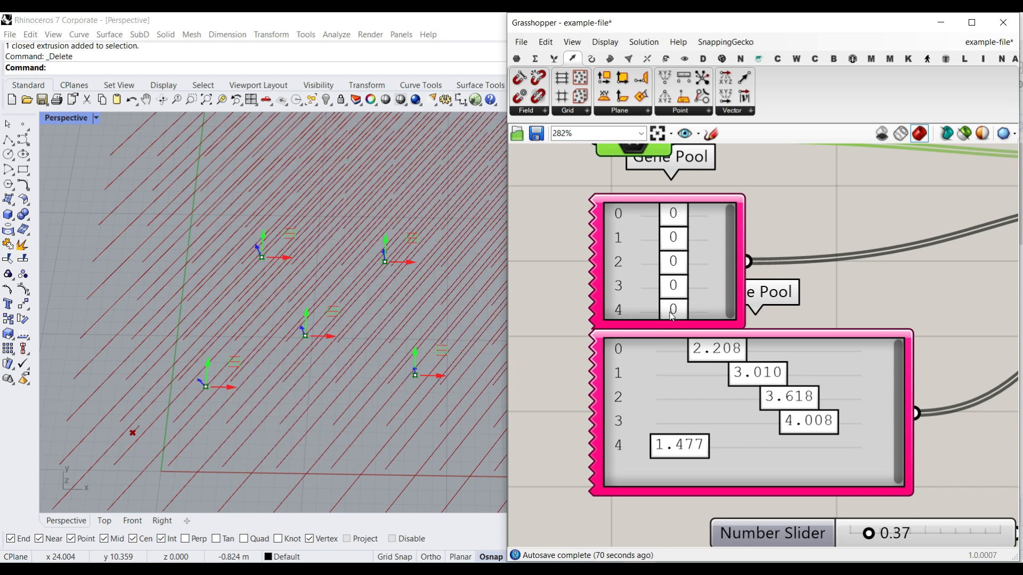
{"action": "scroll", "coordinate": [328, 320], "scroll_direction": "down", "scroll_amount": 3}
{"action": "right_click_drag", "start_coordinate": [598, 436], "coordinate": [650, 348]}
{"action": "scroll", "coordinate": [650, 348], "scroll_direction": "down", "scroll_amount": 3}
{"action": "scroll", "coordinate": [744, 538], "scroll_direction": "up", "scroll_amount": 3}
{"action": "right_click_drag", "start_coordinate": [744, 538], "coordinate": [801, 344]}
{"action": "scroll", "coordinate": [671, 486], "scroll_direction": "down", "scroll_amount": 2}
{"action": "right_click_drag", "start_coordinate": [519, 377], "coordinate": [583, 379]}
{"action": "scroll", "coordinate": [583, 380], "scroll_direction": "up", "scroll_amount": 2}
{"action": "scroll", "coordinate": [583, 380], "scroll_direction": "up", "scroll_amount": 1}
{"action": "mouse_move", "coordinate": [607, 357]}
{"action": "left_mouse_down"}
{"action": "mouse_move", "coordinate": [516, 353]}
{"action": "mouse_move", "coordinate": [607, 358]}
{"action": "left_mouse_up"}
{"action": "right_click_drag", "start_coordinate": [746, 446], "coordinate": [623, 379]}
{"action": "scroll", "coordinate": [622, 378], "scroll_direction": "down", "scroll_amount": 3}
{"action": "right_click_drag", "start_coordinate": [767, 245], "coordinate": [730, 347]}
{"action": "right_click_drag", "start_coordinate": [714, 196], "coordinate": [667, 314]}
{"action": "scroll", "coordinate": [699, 218], "scroll_direction": "up", "scroll_amount": 3}
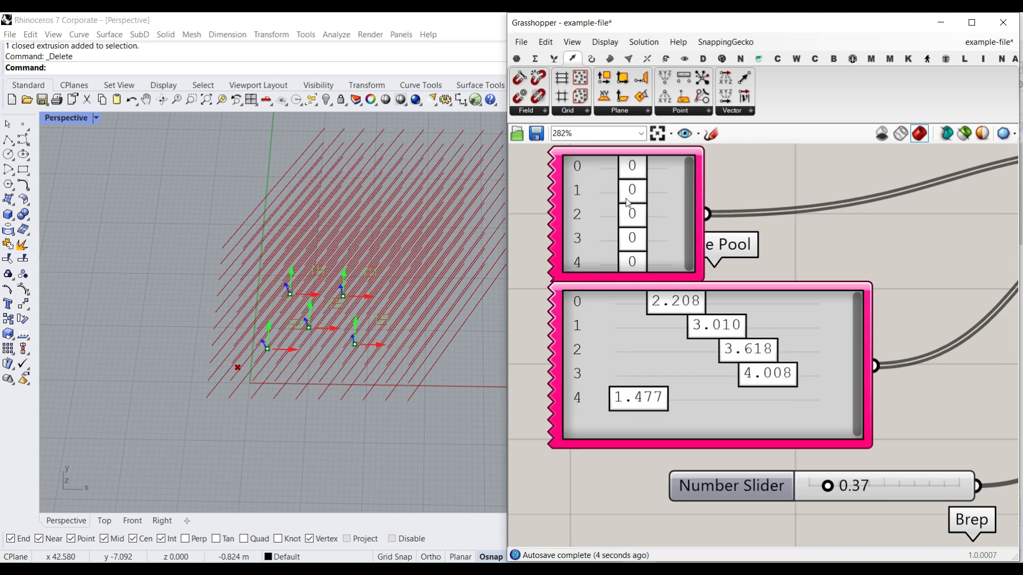
Set the five spin strength genes to 1, -1, 1, -1 and 1
{"action": "left_click", "coordinate": [662, 173]}
{"action": "left_click", "coordinate": [599, 191]}
{"action": "left_click", "coordinate": [667, 218]}
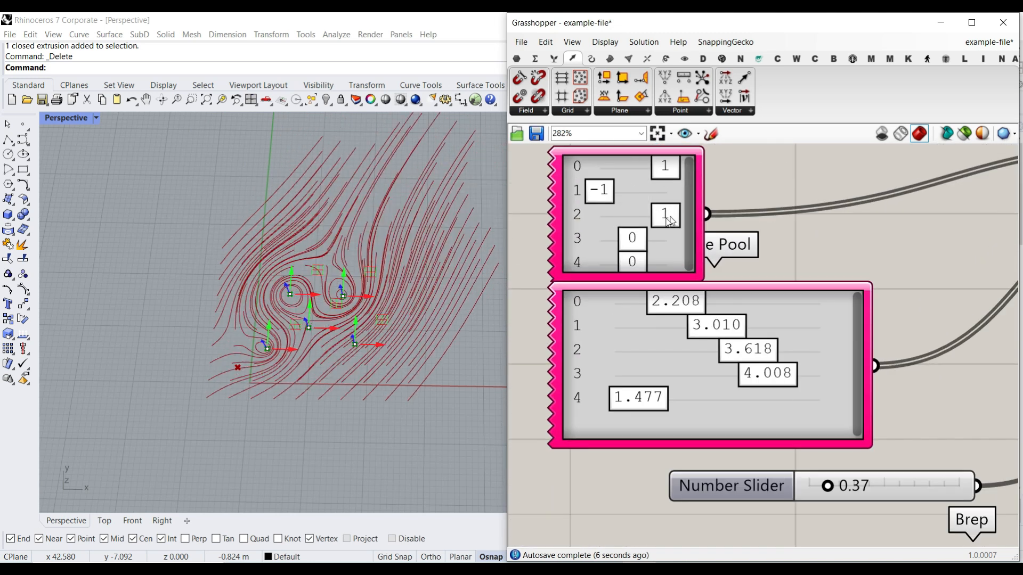
{"action": "left_click_drag", "start_coordinate": [626, 240], "coordinate": [670, 262]}
Set radius genes 1 to 4 to 3.849, 1.434, 1.814 and 1.000
{"action": "right_click_drag", "start_coordinate": [698, 358], "coordinate": [717, 344]}
{"action": "left_click_drag", "start_coordinate": [723, 321], "coordinate": [636, 335]}
{"action": "left_click_drag", "start_coordinate": [747, 362], "coordinate": [640, 391]}
Test the spin force decay at 3.00 and reduce it to 0.00
{"action": "right_click_drag", "start_coordinate": [694, 371], "coordinate": [686, 357]}
{"action": "scroll", "coordinate": [722, 411], "scroll_direction": "down", "scroll_amount": 3}
{"action": "scroll", "coordinate": [708, 405], "scroll_direction": "up", "scroll_amount": 4}
{"action": "left_click_drag", "start_coordinate": [725, 388], "coordinate": [898, 385]}
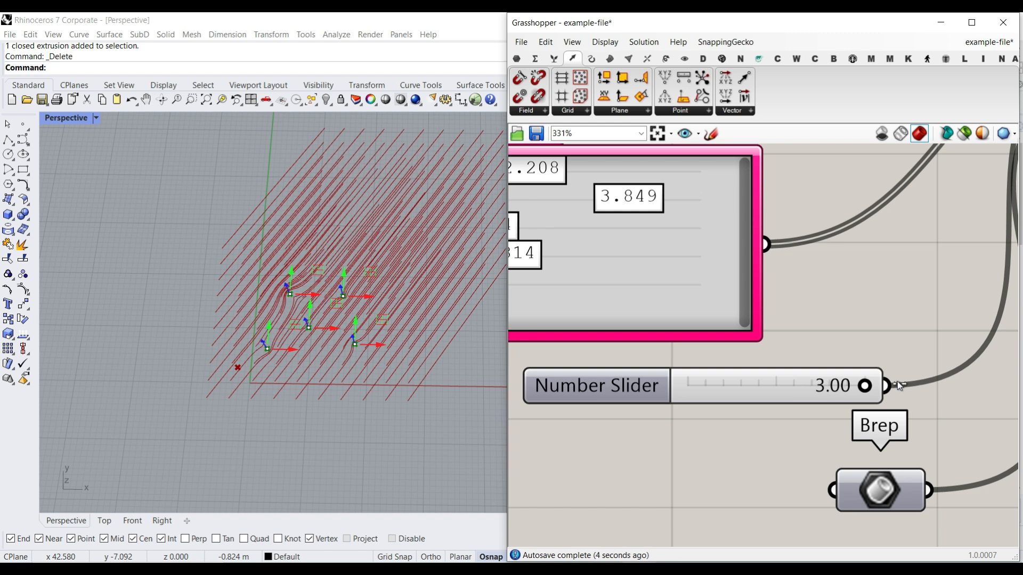
{"action": "left_click_drag", "start_coordinate": [865, 388], "coordinate": [682, 388]}
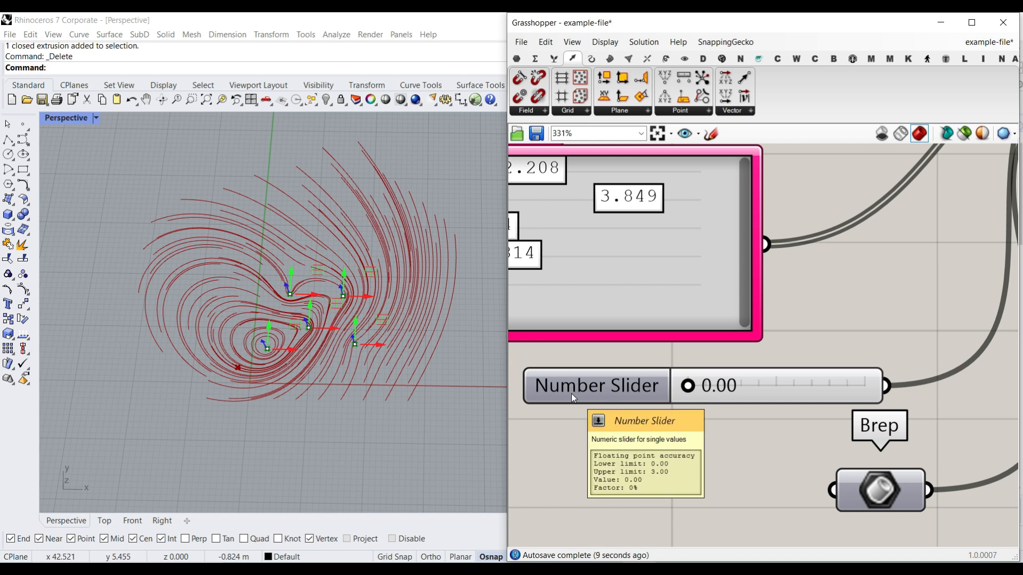
Set the Unit X factor to 1.32 and the Unit Y factor to 1.50
{"action": "scroll", "coordinate": [714, 331], "scroll_direction": "down", "scroll_amount": 4}
{"action": "right_click_drag", "start_coordinate": [534, 449], "coordinate": [614, 420]}
{"action": "mouse_move", "coordinate": [637, 435]}
{"action": "left_mouse_down"}
{"action": "mouse_move", "coordinate": [581, 437]}
{"action": "mouse_move", "coordinate": [631, 434]}
{"action": "left_mouse_up"}
{"action": "mouse_move", "coordinate": [611, 382]}
{"action": "left_mouse_down"}
{"action": "mouse_move", "coordinate": [592, 382]}
{"action": "mouse_move", "coordinate": [623, 387]}
{"action": "left_mouse_up"}
{"action": "right_click_drag", "start_coordinate": [963, 354], "coordinate": [868, 336]}
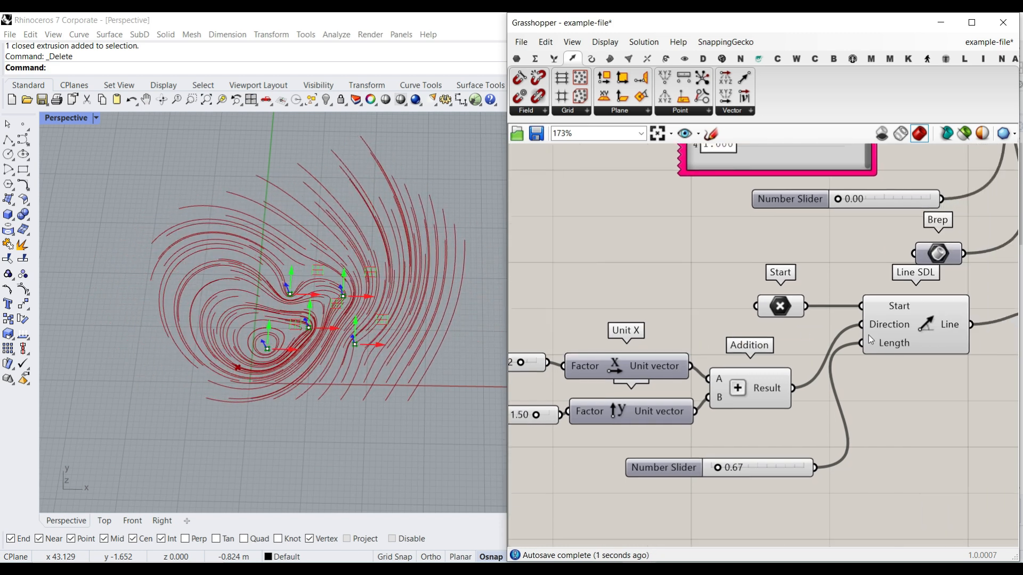
Set the Line SDL length to 0.50 and the spin force decay to 0.03
{"action": "mouse_move", "coordinate": [724, 470]}
{"action": "left_mouse_down"}
{"action": "mouse_move", "coordinate": [748, 470]}
{"action": "mouse_move", "coordinate": [719, 473]}
{"action": "left_mouse_up"}
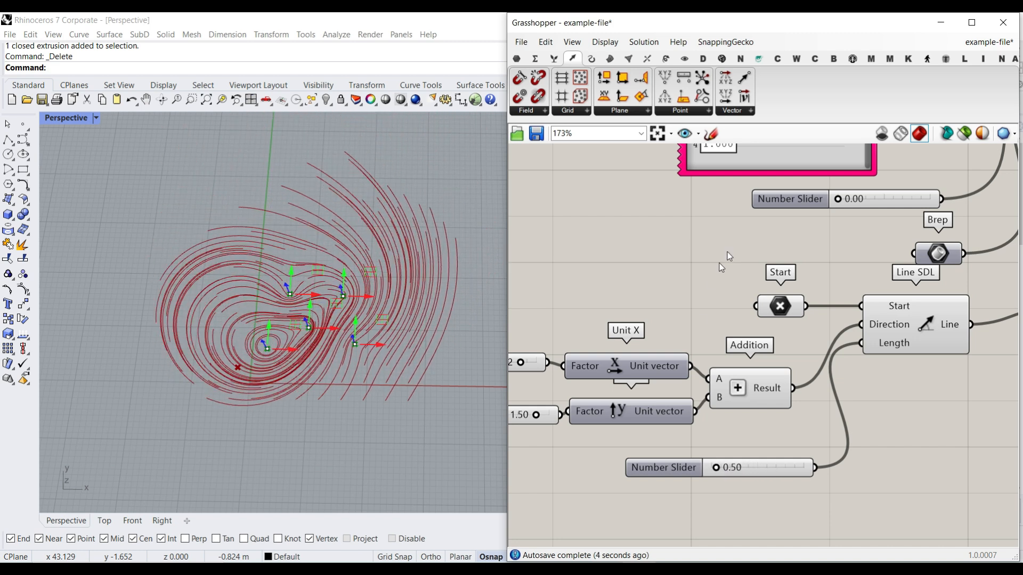
{"action": "scroll", "coordinate": [775, 276], "scroll_direction": "up", "scroll_amount": 3}
{"action": "left_click_drag", "start_coordinate": [784, 261], "coordinate": [785, 264]}
{"action": "scroll", "coordinate": [786, 265], "scroll_direction": "down", "scroll_amount": 6}
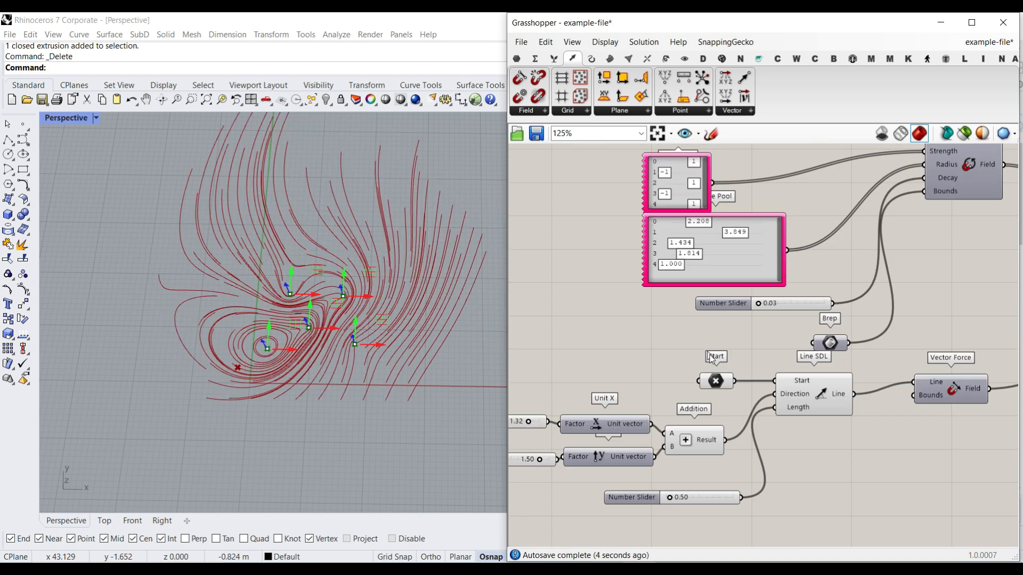
{"action": "left_click", "coordinate": [453, 365]}
{"action": "left_click", "coordinate": [917, 373]}
In the other example definition, detach the Perspective viewport as a floating window and enlarge it beside the Grasshopper canvas
{"action": "right_click_drag", "start_coordinate": [856, 362], "coordinate": [818, 345]}
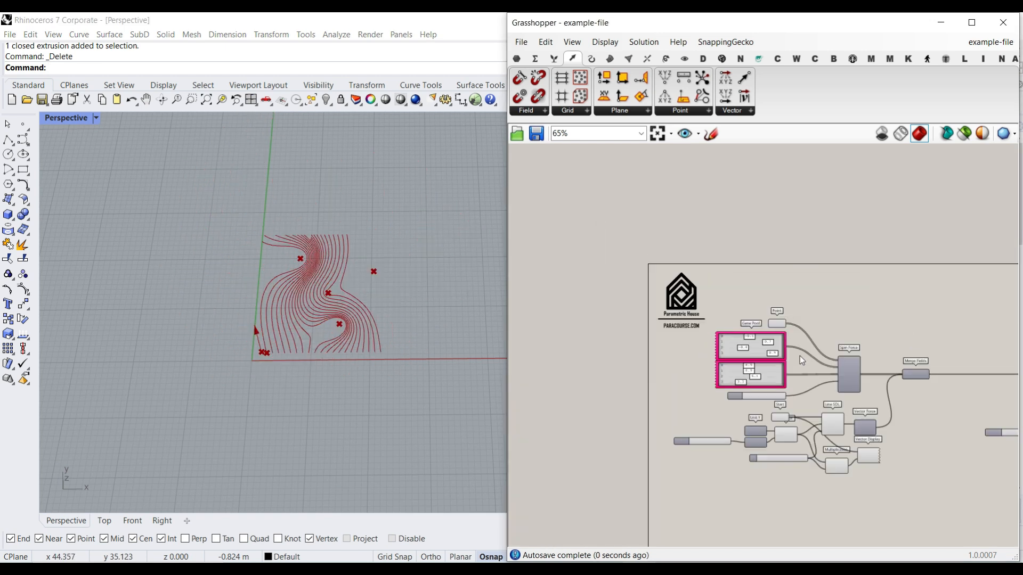
{"action": "scroll", "coordinate": [788, 352], "scroll_direction": "up", "scroll_amount": 4}
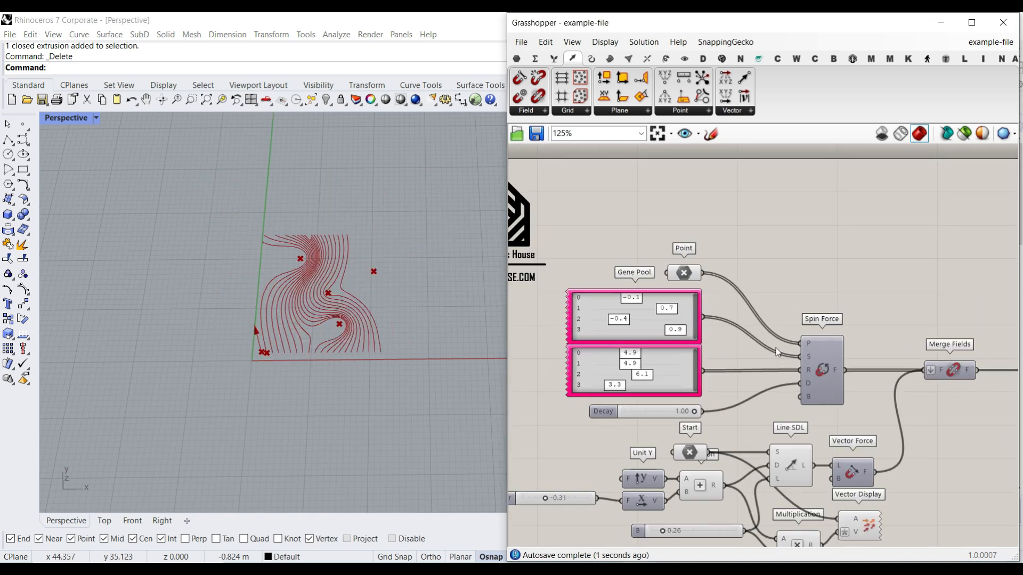
{"action": "left_click", "coordinate": [351, 292]}
{"action": "scroll", "coordinate": [351, 292], "scroll_direction": "up", "scroll_amount": 5}
{"action": "scroll", "coordinate": [324, 246], "scroll_direction": "down", "scroll_amount": 3}
{"action": "left_click_drag", "start_coordinate": [56, 118], "coordinate": [0, 13]}
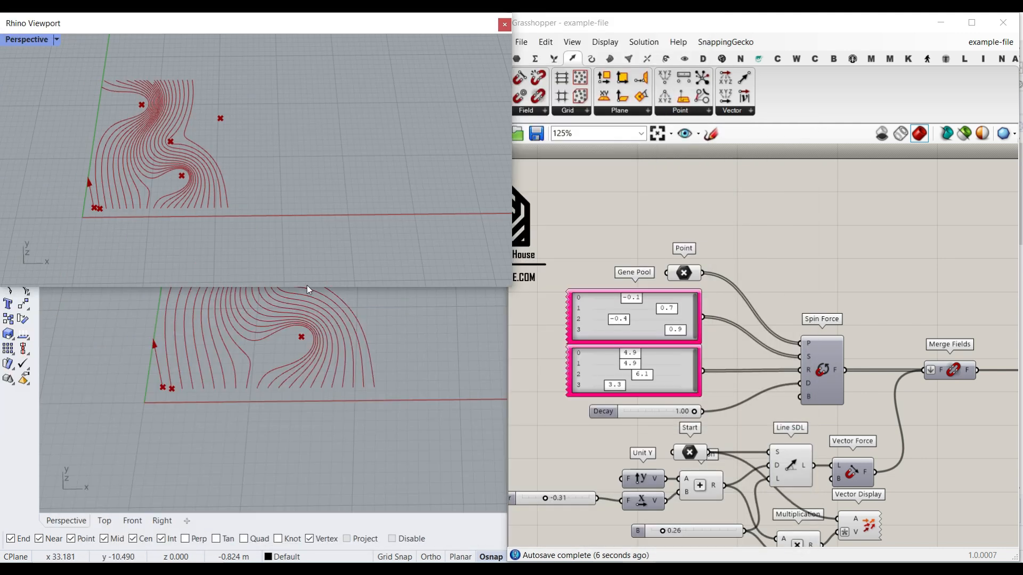
{"action": "left_click_drag", "start_coordinate": [306, 286], "coordinate": [283, 562]}
{"action": "right_click_drag", "start_coordinate": [110, 398], "coordinate": [350, 407], "text": "shift"}
{"action": "scroll", "coordinate": [852, 366], "scroll_direction": "up", "scroll_amount": 2}
Show the preview of the Spin Force component to inspect its circles and bounds, and hide it again
{"action": "right_click_drag", "start_coordinate": [852, 365], "coordinate": [788, 305]}
{"action": "right_click", "coordinate": [749, 305]}
{"action": "left_click", "coordinate": [762, 331]}
{"action": "right_click_drag", "start_coordinate": [368, 312], "coordinate": [372, 368]}
{"action": "right_click", "coordinate": [742, 302]}
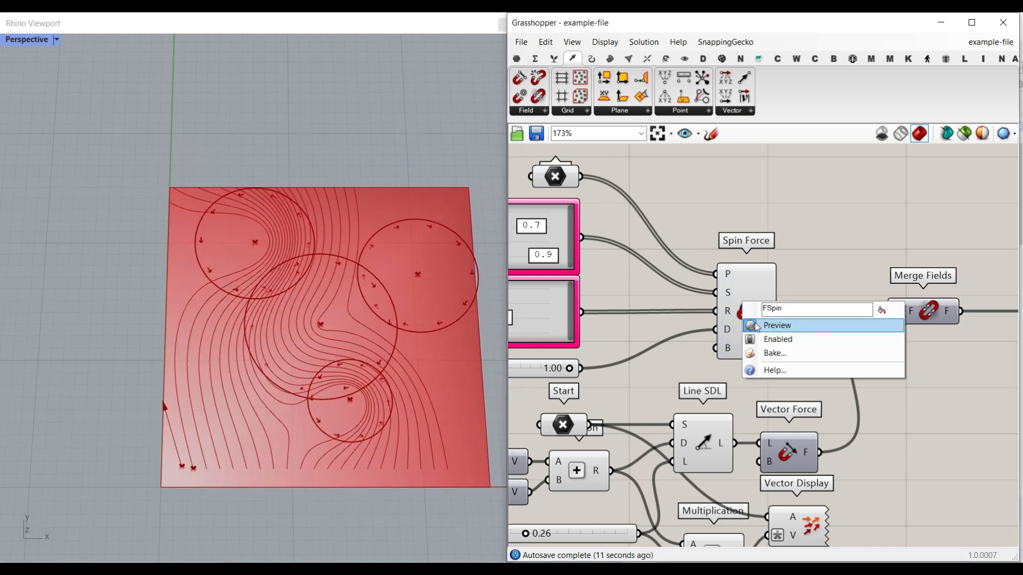
{"action": "left_click", "coordinate": [756, 326]}
Extract the Spin Force bounds input as a separate parameter, inspect its flat box, and delete it
{"action": "right_click_drag", "start_coordinate": [956, 357], "coordinate": [826, 327]}
{"action": "right_click_drag", "start_coordinate": [680, 421], "coordinate": [857, 361]}
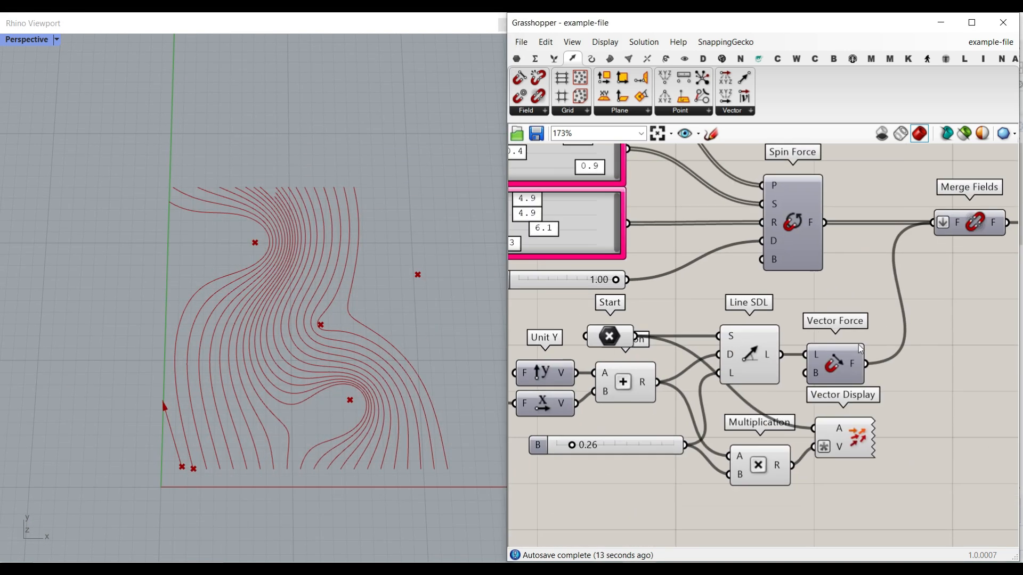
{"action": "right_click", "coordinate": [772, 260]}
{"action": "left_click", "coordinate": [811, 453]}
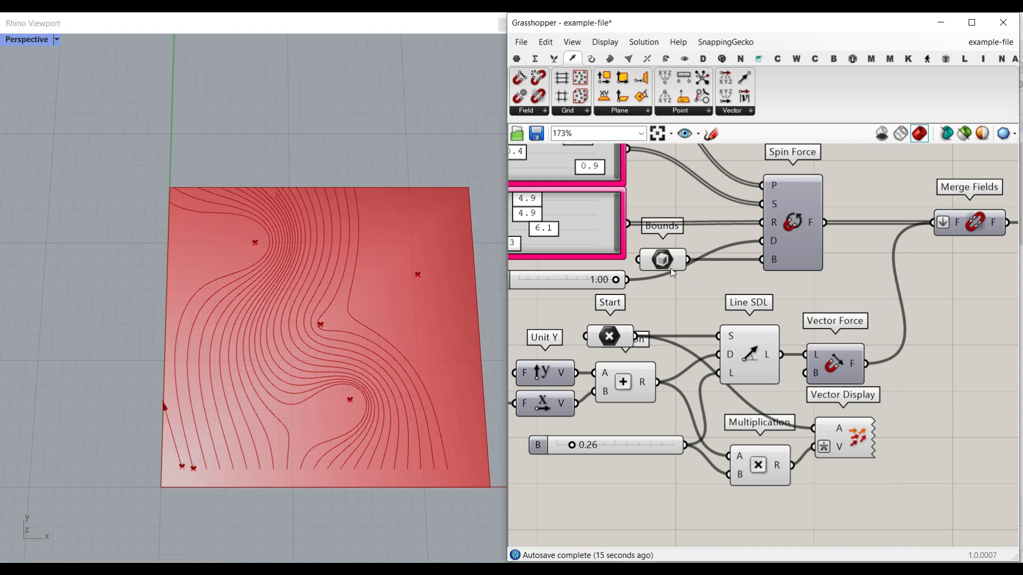
{"action": "left_click", "coordinate": [691, 303]}
{"action": "right_click_drag", "start_coordinate": [382, 352], "coordinate": [372, 322]}
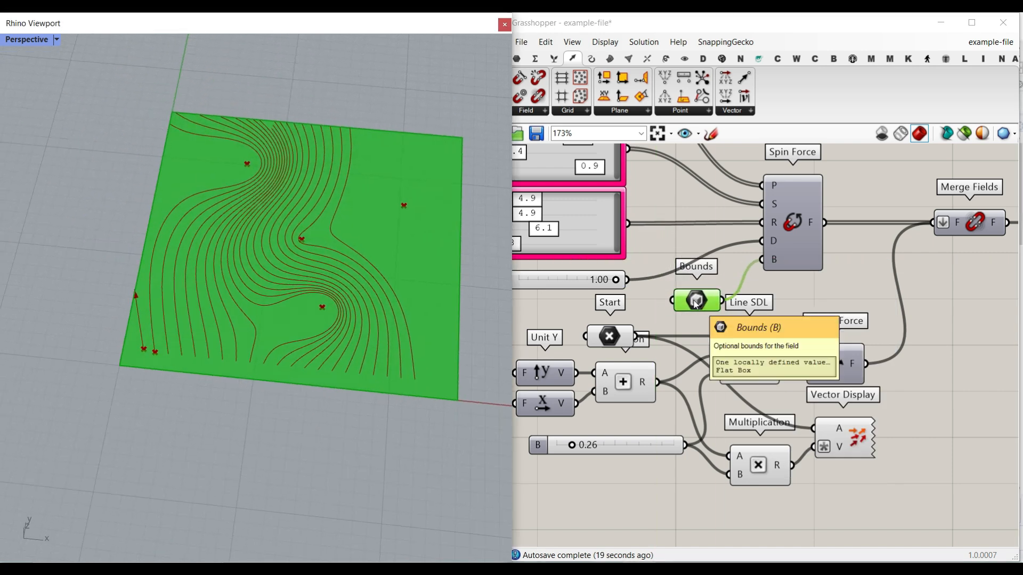
{"action": "right_click_drag", "start_coordinate": [708, 314], "coordinate": [756, 329]}
{"action": "key", "text": "Delete"}
Move the vector force component group down to free canvas space below the Spin Force inputs
{"action": "scroll", "coordinate": [749, 318], "scroll_direction": "down", "scroll_amount": 4}
{"action": "left_click_drag", "start_coordinate": [882, 442], "coordinate": [608, 323]}
{"action": "left_click_drag", "start_coordinate": [815, 346], "coordinate": [851, 419]}
{"action": "left_click", "coordinate": [831, 350]}
Add a Plane Surface component in the space between the decay slider and the vector force group
{"action": "left_click", "coordinate": [610, 58]}
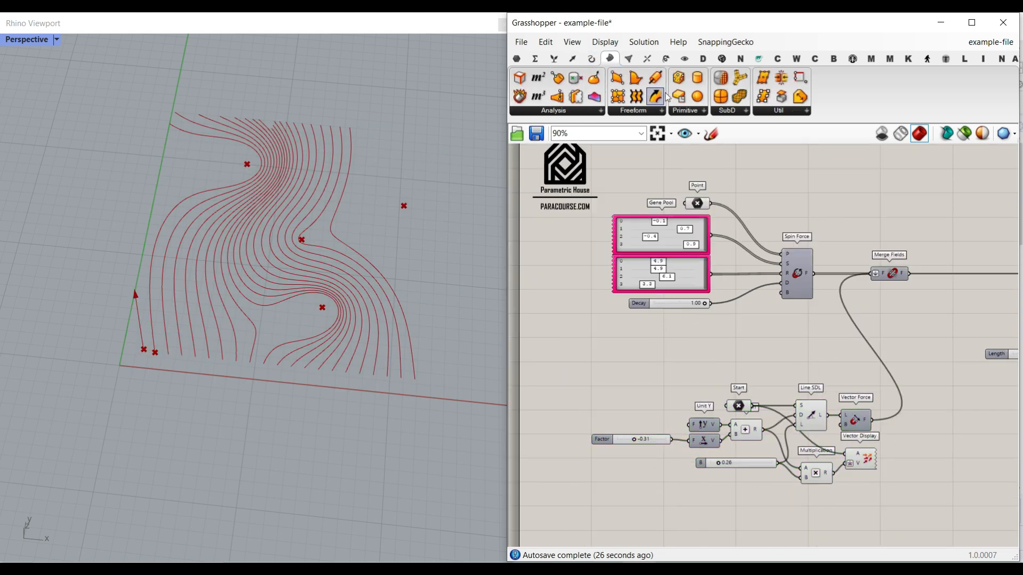
{"action": "left_click", "coordinate": [691, 111]}
{"action": "left_click", "coordinate": [706, 135]}
{"action": "left_click", "coordinate": [712, 346]}
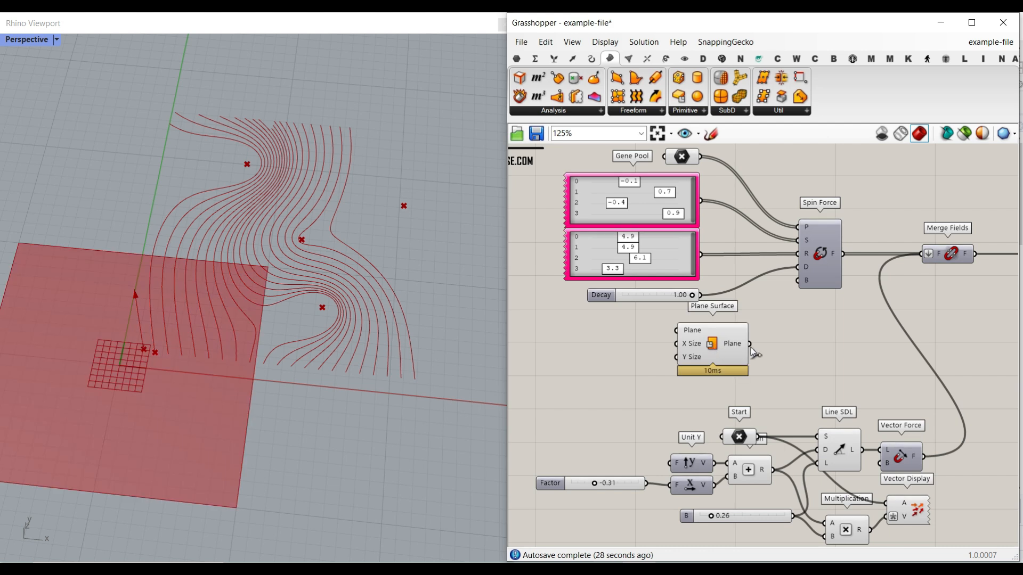
{"action": "scroll", "coordinate": [717, 346], "scroll_direction": "up", "scroll_amount": 3}
{"action": "scroll", "coordinate": [680, 343], "scroll_direction": "up", "scroll_amount": 2}
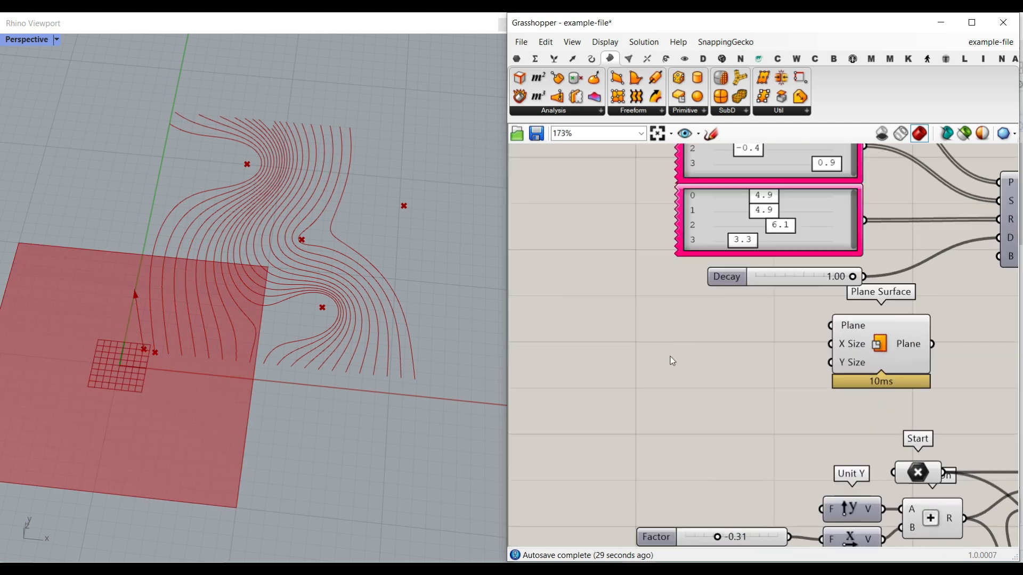
Add a number slider ranging from 12 to 25 and give it floating-point accuracy with 3 digits
{"action": "double_click", "coordinate": [700, 359]}
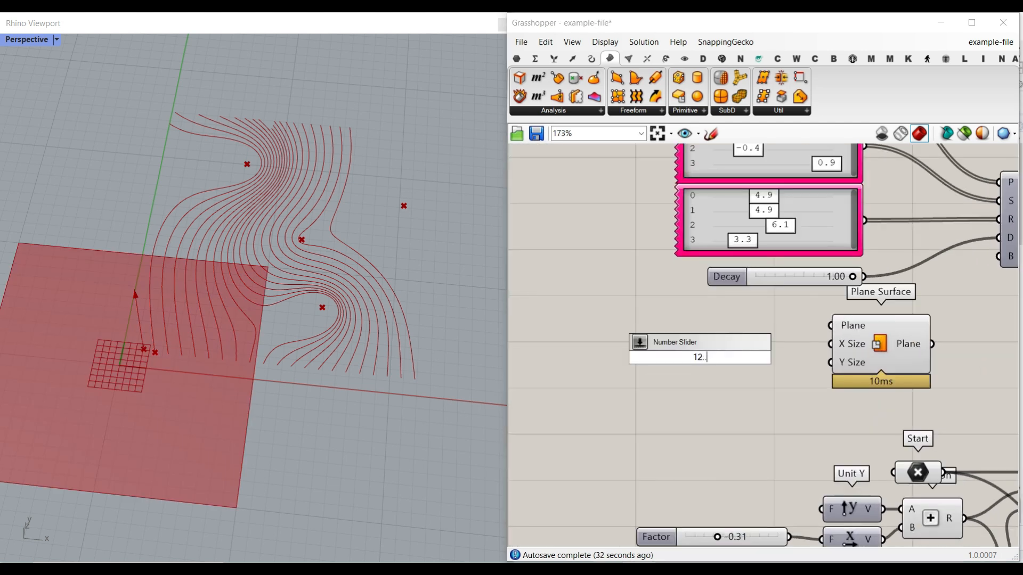
{"action": "type", "text": "12..25"}
{"action": "key", "text": "Return"}
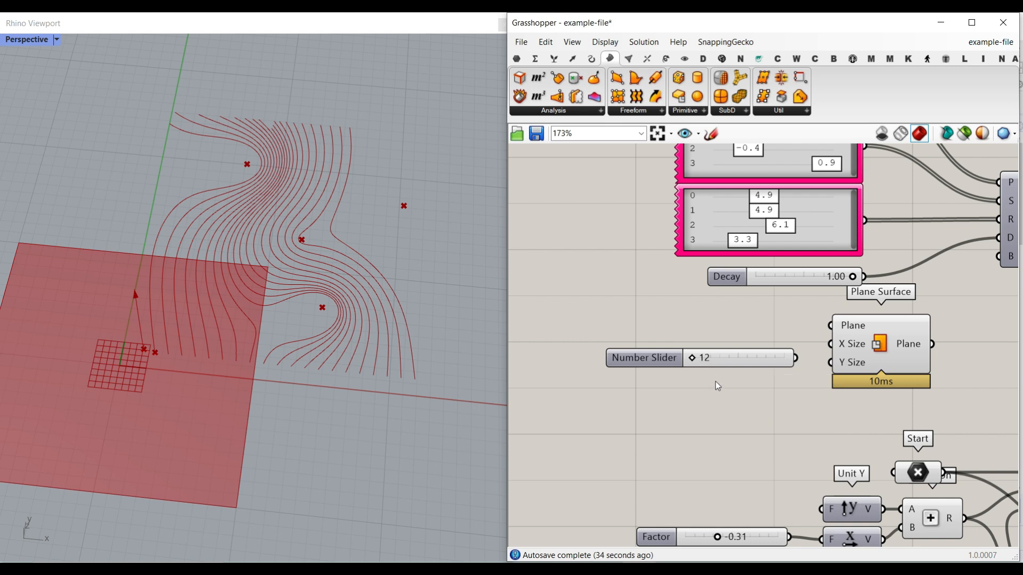
{"action": "scroll", "coordinate": [714, 382], "scroll_direction": "up", "scroll_amount": 2}
{"action": "double_click", "coordinate": [608, 353]}
{"action": "left_click", "coordinate": [615, 480]}
Feed the slider into the plane's X Size at 23.021 and a copy into Y Size at 25.000
{"action": "left_click_drag", "start_coordinate": [764, 349], "coordinate": [871, 356]}
{"action": "key", "text": "ctrl+c"}
{"action": "key", "text": "ctrl+v"}
{"action": "left_click_drag", "start_coordinate": [685, 342], "coordinate": [792, 337]}
{"action": "left_click_drag", "start_coordinate": [686, 364], "coordinate": [812, 363]}
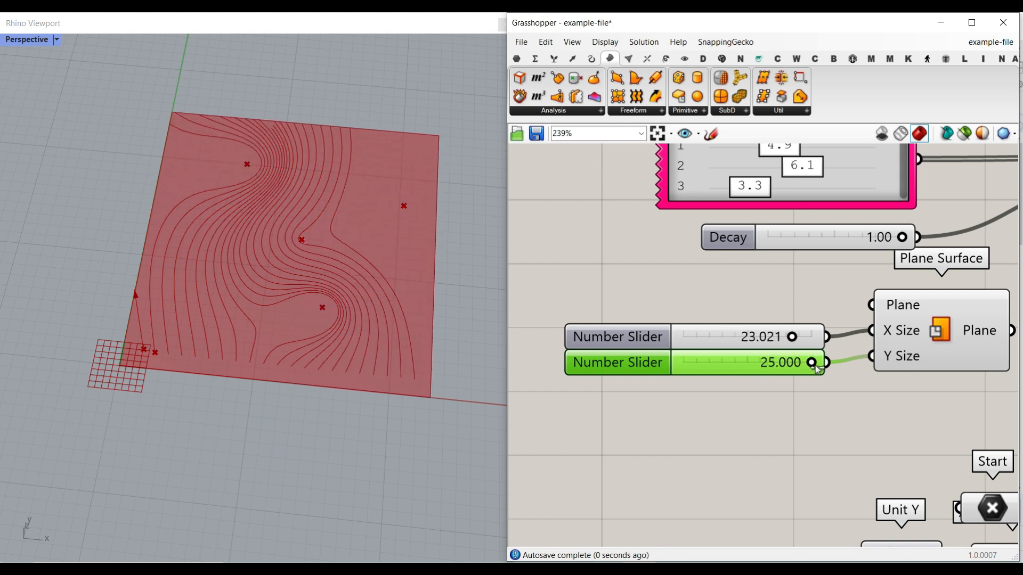
Connect a Point parameter to the Plane Surface's plane input and set its point in Rhino just outside the curves' origin corner
{"action": "right_click", "coordinate": [895, 309]}
{"action": "left_click", "coordinate": [679, 270]}
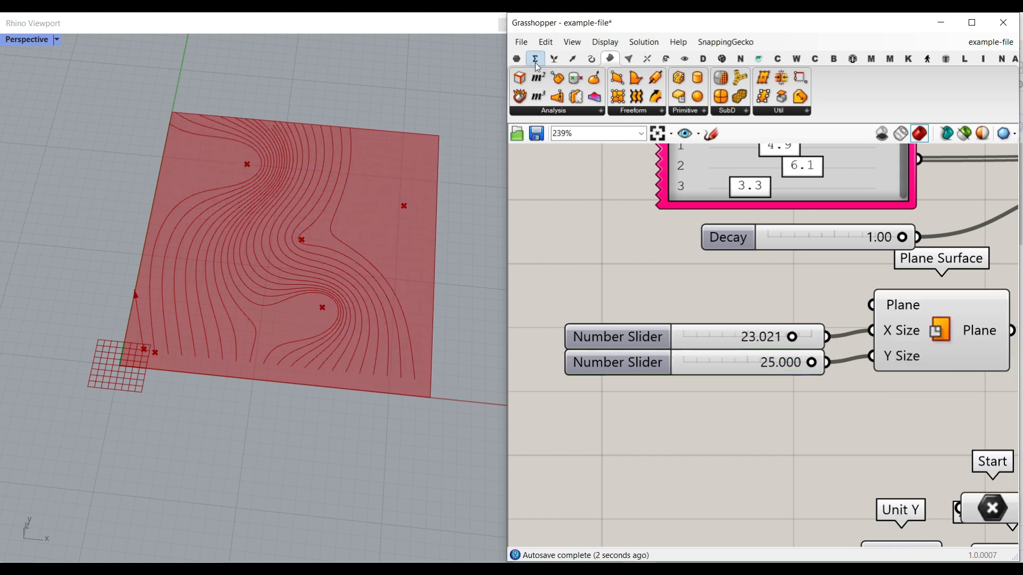
{"action": "left_click", "coordinate": [516, 58]}
{"action": "left_click_drag", "start_coordinate": [815, 298], "coordinate": [871, 304]}
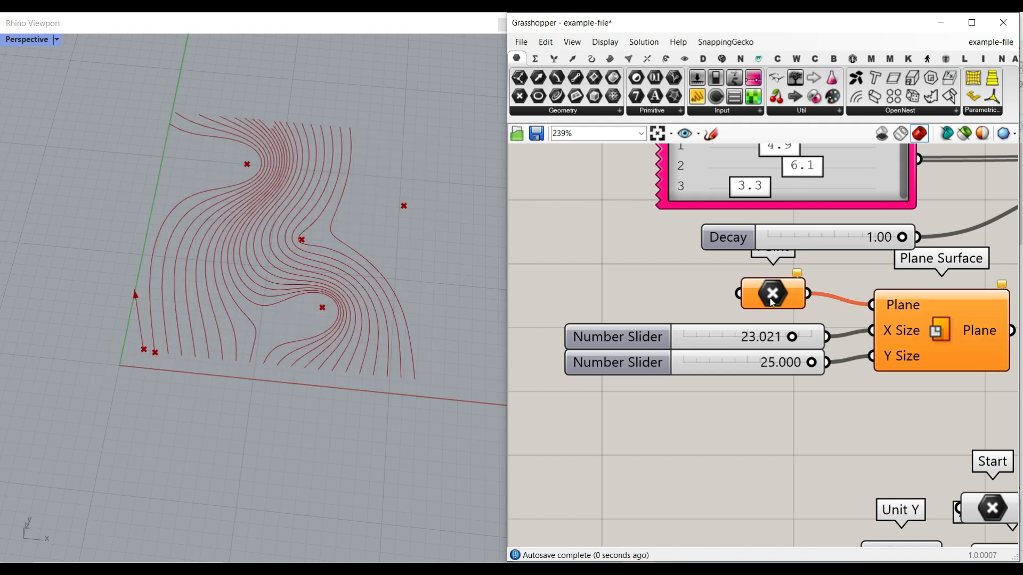
{"action": "right_click", "coordinate": [767, 277]}
{"action": "left_click", "coordinate": [794, 462]}
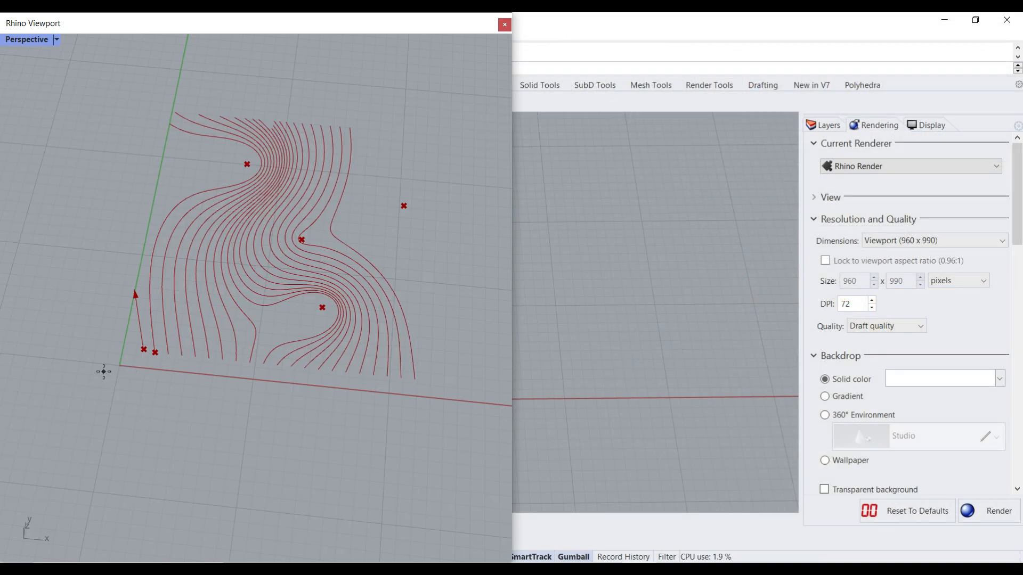
{"action": "left_click", "coordinate": [104, 371]}
Raise the limits of the X Size slider and set it to 32.877
{"action": "double_click", "coordinate": [611, 343]}
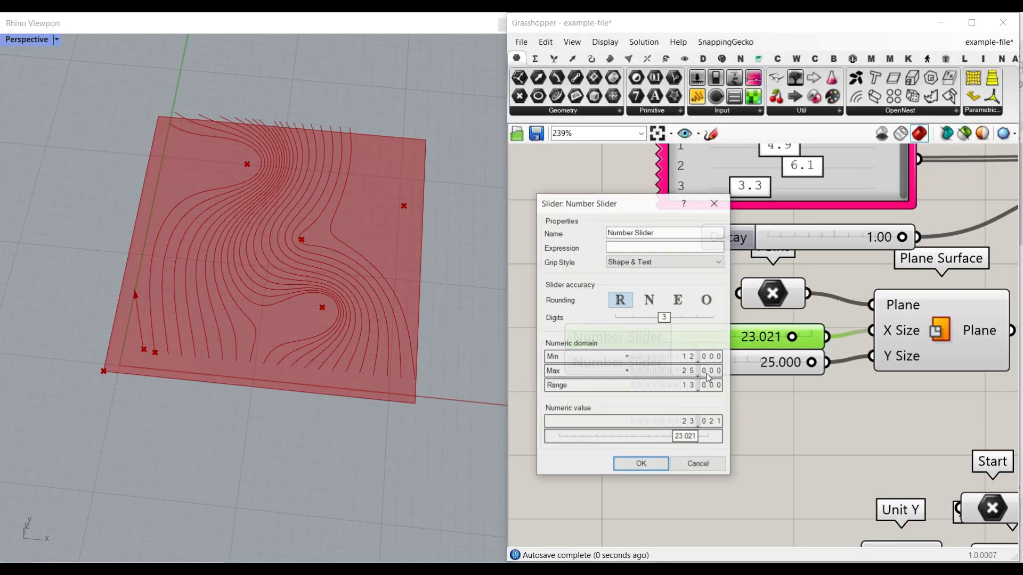
{"action": "left_click", "coordinate": [660, 463]}
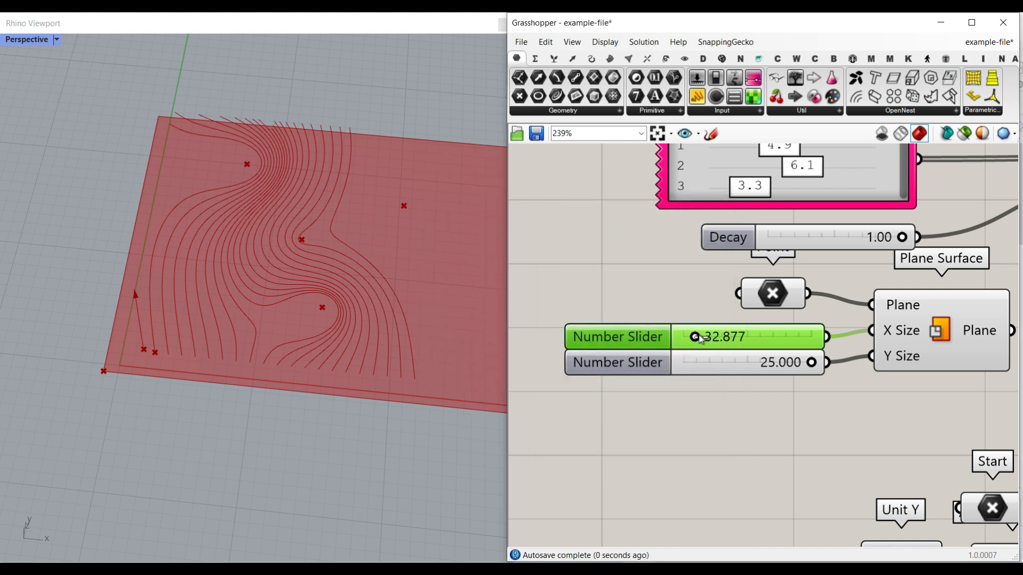
{"action": "scroll", "coordinate": [321, 354], "scroll_direction": "down", "scroll_amount": 5}
Raise the upper limit of the Y Size slider and set it to 34.229
{"action": "left_click_drag", "start_coordinate": [810, 364], "coordinate": [765, 365]}
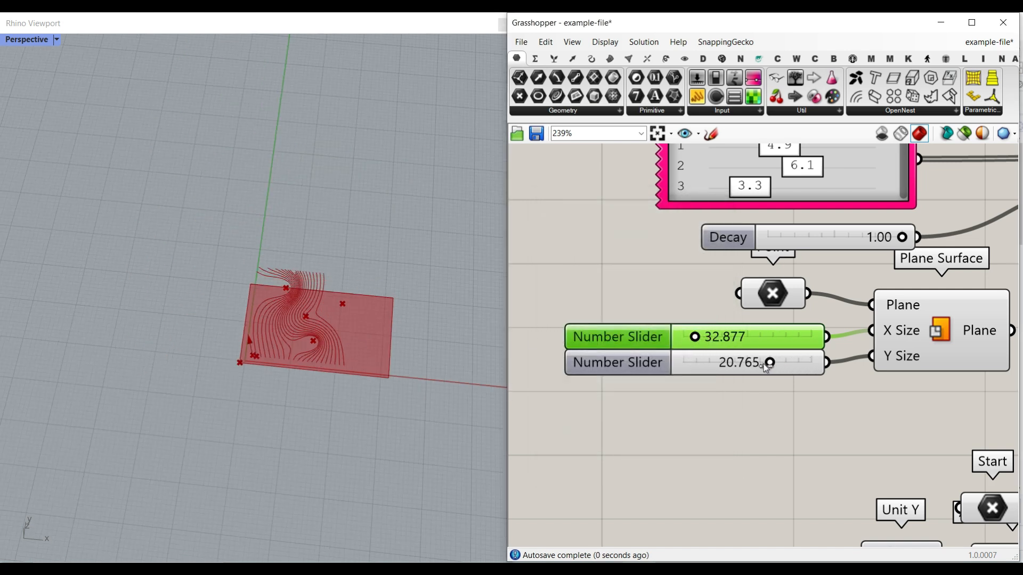
{"action": "double_click", "coordinate": [599, 365]}
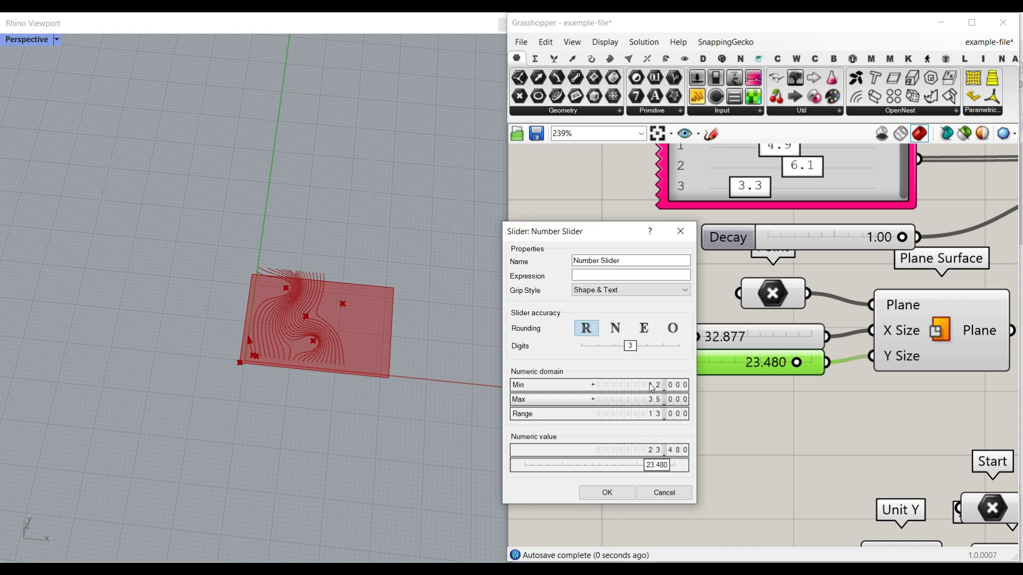
{"action": "left_click", "coordinate": [607, 492]}
{"action": "left_click_drag", "start_coordinate": [731, 360], "coordinate": [763, 360]}
Connect the Plane Surface to the Spin Force bounds input and set the X Size to 33.336
{"action": "scroll", "coordinate": [760, 340], "scroll_direction": "down", "scroll_amount": 3}
{"action": "scroll", "coordinate": [761, 341], "scroll_direction": "up", "scroll_amount": 2}
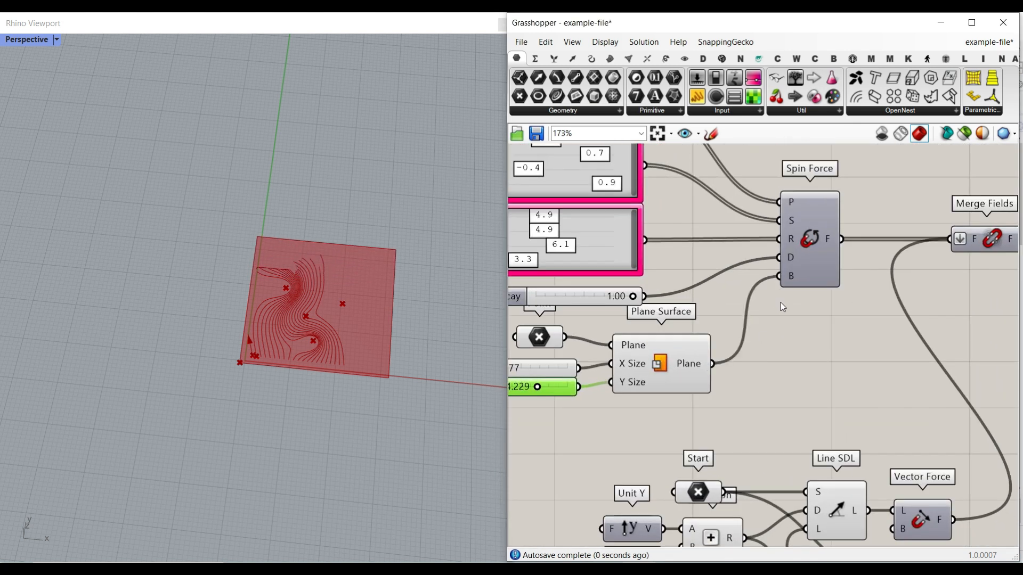
{"action": "scroll", "coordinate": [535, 367], "scroll_direction": "up", "scroll_amount": 2}
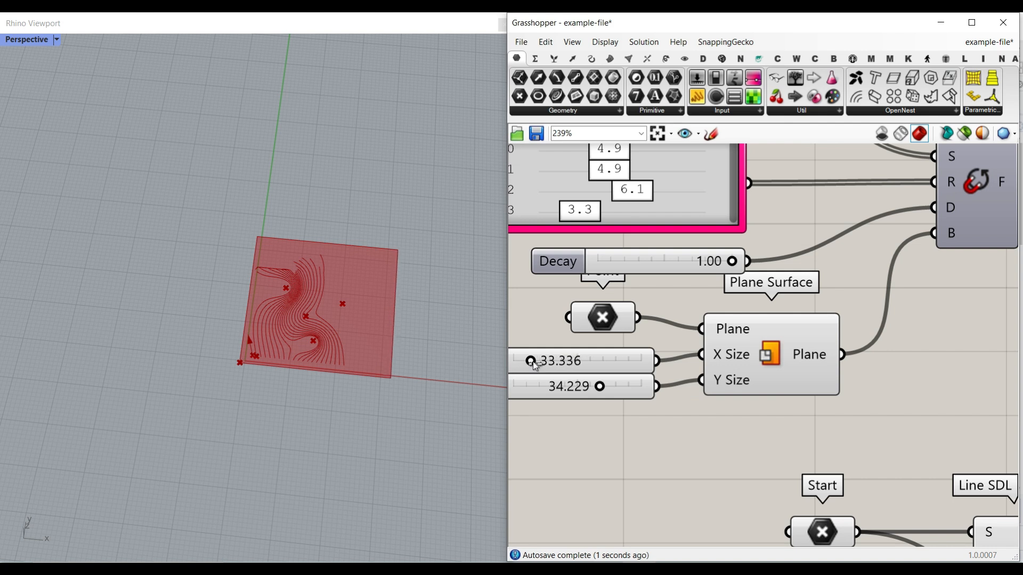
Delete the Plane Surface together with its point parameter and size sliders, clearing the Spin Force bounds input
{"action": "mouse_move", "coordinate": [616, 389]}
{"action": "left_mouse_down"}
{"action": "mouse_move", "coordinate": [548, 390]}
{"action": "mouse_move", "coordinate": [598, 395]}
{"action": "left_mouse_up"}
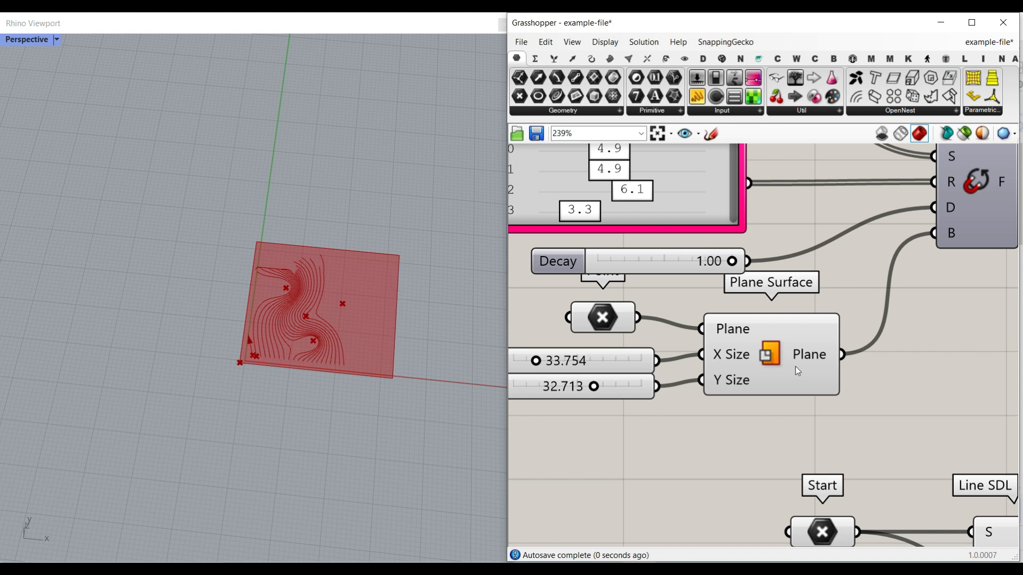
{"action": "left_click_drag", "start_coordinate": [809, 411], "coordinate": [572, 315]}
{"action": "key", "text": "Delete"}
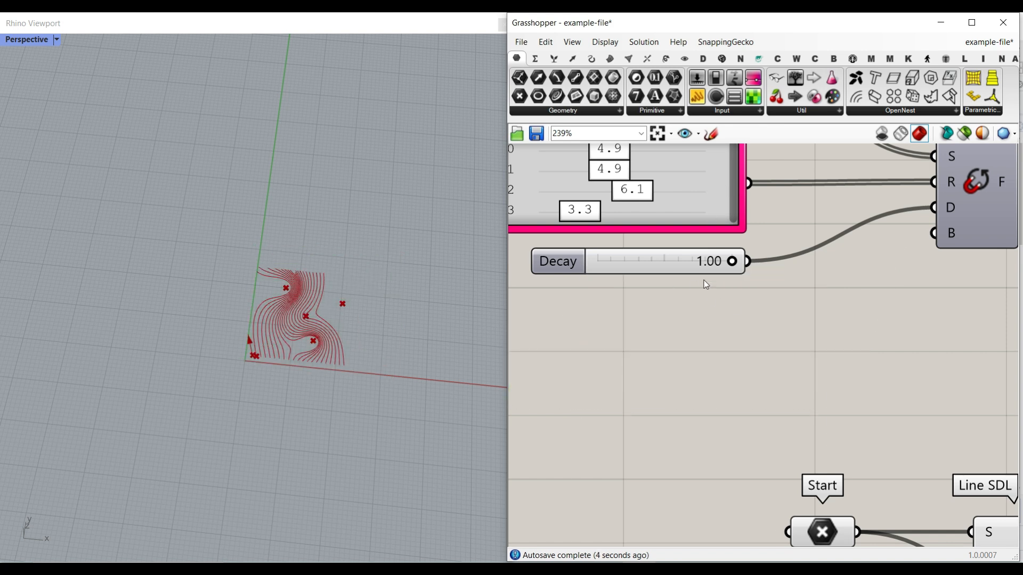
Set the Spin Force Decay slider to 0.64
{"action": "scroll", "coordinate": [726, 275], "scroll_direction": "up", "scroll_amount": 1}
{"action": "left_click_drag", "start_coordinate": [733, 259], "coordinate": [676, 259]}
{"action": "scroll", "coordinate": [314, 297], "scroll_direction": "up", "scroll_amount": 9}
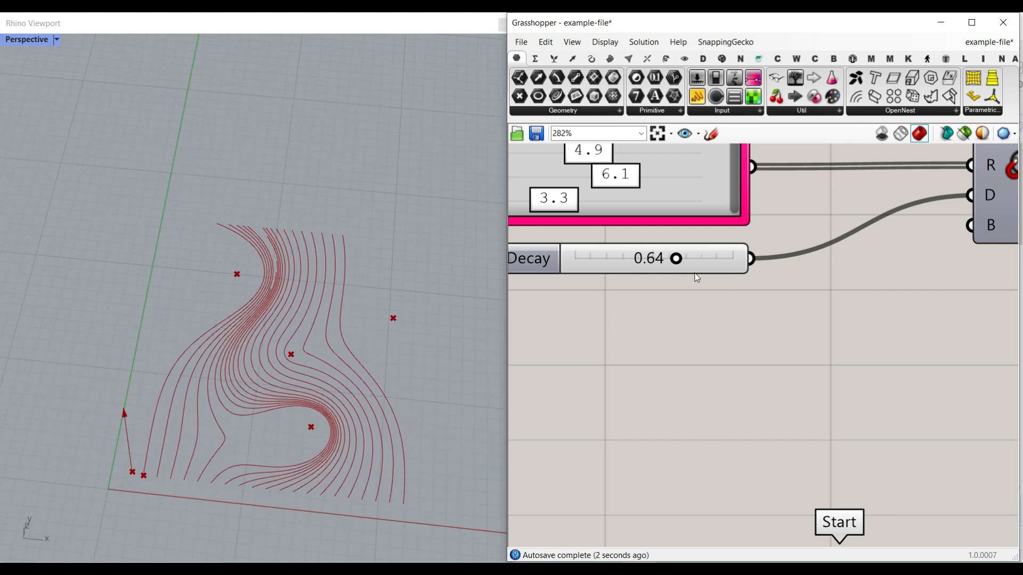
Lower the first spin strength in its gene pool and set the first radius to 5.5
{"action": "right_click_drag", "start_coordinate": [662, 208], "coordinate": [718, 366]}
{"action": "scroll", "coordinate": [655, 205], "scroll_direction": "up", "scroll_amount": 1}
{"action": "mouse_move", "coordinate": [636, 203]}
{"action": "left_mouse_down"}
{"action": "mouse_move", "coordinate": [575, 203]}
{"action": "mouse_move", "coordinate": [801, 217]}
{"action": "mouse_move", "coordinate": [635, 211]}
{"action": "left_mouse_up"}
{"action": "left_click_drag", "start_coordinate": [710, 213], "coordinate": [642, 213]}
{"action": "mouse_move", "coordinate": [642, 348]}
{"action": "left_mouse_down"}
{"action": "mouse_move", "coordinate": [720, 347]}
{"action": "mouse_move", "coordinate": [658, 348]}
{"action": "left_mouse_up"}
{"action": "mouse_move", "coordinate": [625, 201]}
{"action": "left_mouse_down"}
{"action": "mouse_move", "coordinate": [580, 201]}
{"action": "mouse_move", "coordinate": [673, 202]}
{"action": "mouse_move", "coordinate": [628, 201]}
{"action": "left_mouse_up"}
Check the strength gene pool's limits, then set its first three strengths to -0.42, 0.56 and -0.41 and the first radius to 6.3
{"action": "double_click", "coordinate": [690, 234]}
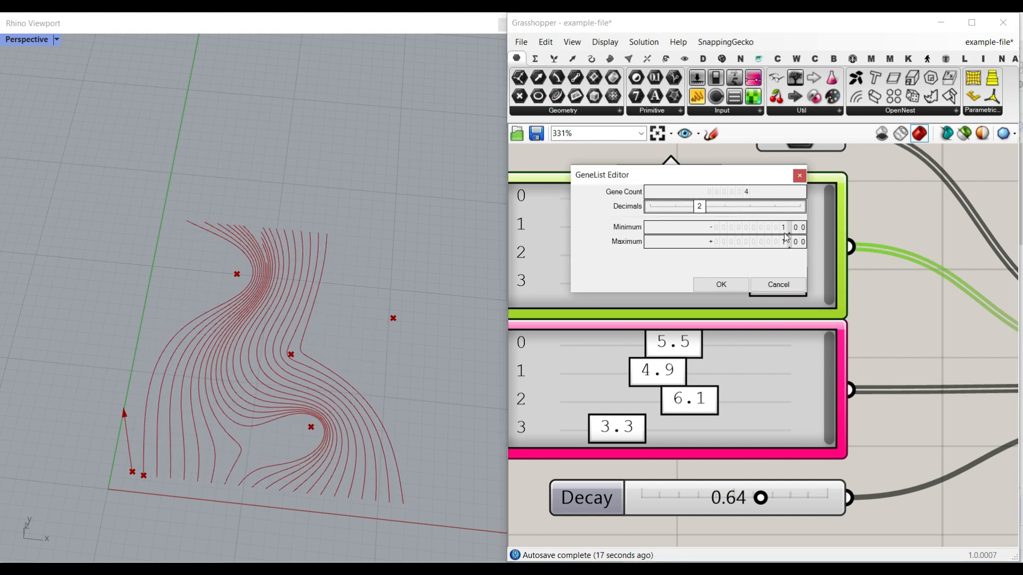
{"action": "left_click", "coordinate": [721, 285]}
{"action": "mouse_move", "coordinate": [627, 197]}
{"action": "left_mouse_down"}
{"action": "mouse_move", "coordinate": [673, 197]}
{"action": "mouse_move", "coordinate": [627, 197]}
{"action": "left_mouse_up"}
{"action": "left_click_drag", "start_coordinate": [720, 224], "coordinate": [748, 234]}
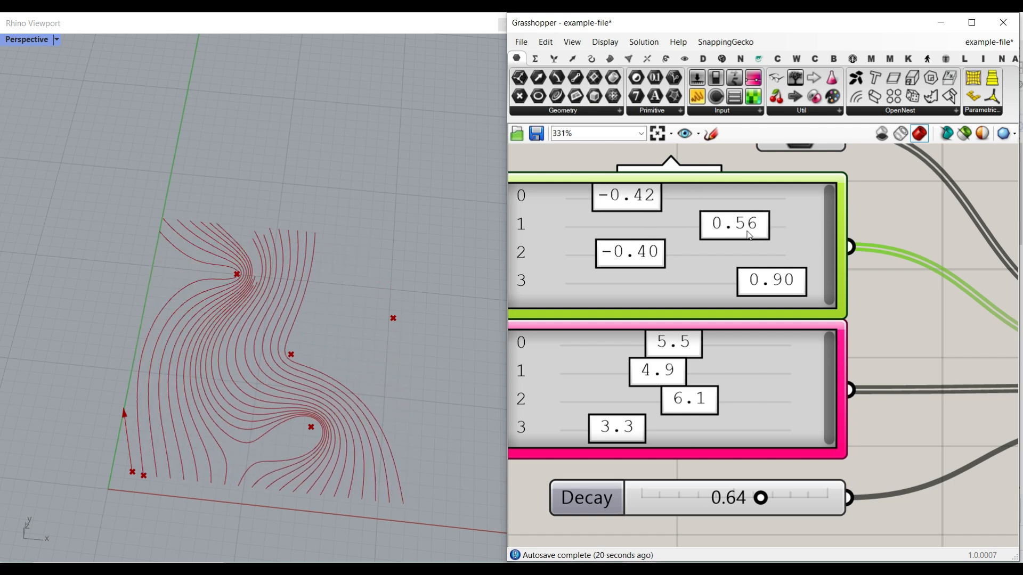
{"action": "left_click_drag", "start_coordinate": [637, 258], "coordinate": [698, 271]}
Select the vector force's Start point and move it along the X direction toward the Y axis in Rhino
{"action": "scroll", "coordinate": [660, 271], "scroll_direction": "down", "scroll_amount": 6}
{"action": "scroll", "coordinate": [665, 274], "scroll_direction": "up", "scroll_amount": 3}
{"action": "scroll", "coordinate": [695, 282], "scroll_direction": "up", "scroll_amount": 2}
{"action": "right_click_drag", "start_coordinate": [721, 327], "coordinate": [631, 243]}
{"action": "scroll", "coordinate": [631, 243], "scroll_direction": "down", "scroll_amount": 4}
{"action": "scroll", "coordinate": [704, 398], "scroll_direction": "up", "scroll_amount": 4}
{"action": "left_click", "coordinate": [706, 380]}
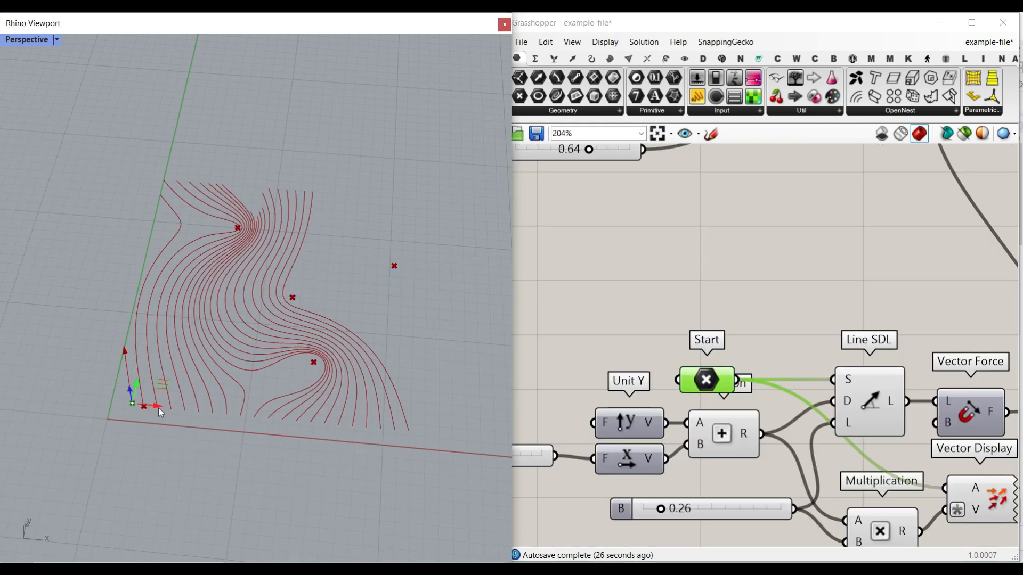
Set the Unit X Factor to 0.18 and the vector length slider B to 0.13
{"action": "right_click_drag", "start_coordinate": [598, 430], "coordinate": [702, 402]}
{"action": "left_click_drag", "start_coordinate": [575, 429], "coordinate": [607, 430]}
{"action": "mouse_move", "coordinate": [767, 482]}
{"action": "left_mouse_down"}
{"action": "mouse_move", "coordinate": [795, 481]}
{"action": "mouse_move", "coordinate": [746, 481]}
{"action": "mouse_move", "coordinate": [773, 481]}
{"action": "mouse_move", "coordinate": [756, 481]}
{"action": "left_mouse_up"}
Turn on the preview of the Line SDL that feeds the Divide Curve component
{"action": "scroll", "coordinate": [767, 473], "scroll_direction": "down", "scroll_amount": 6}
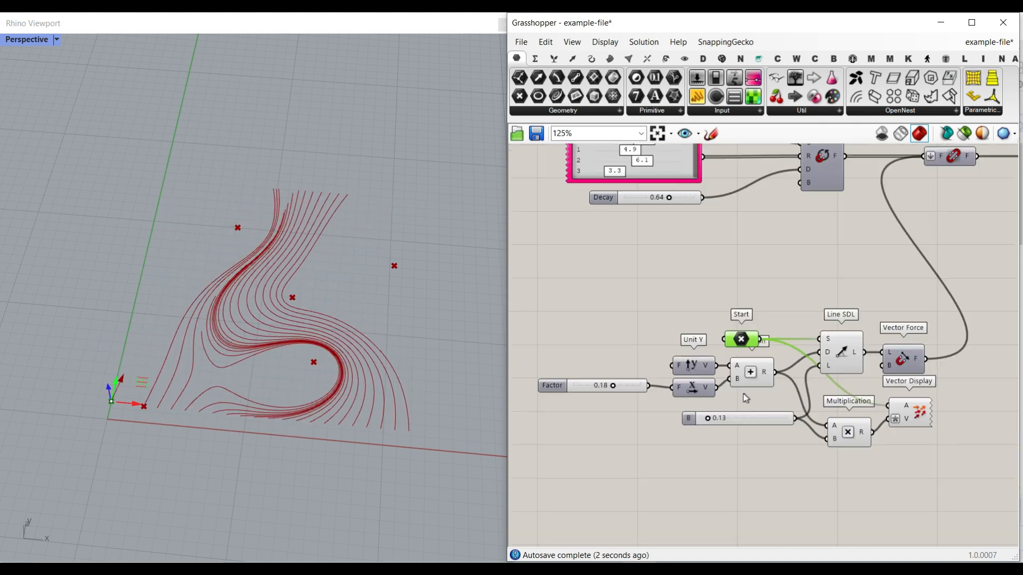
{"action": "scroll", "coordinate": [838, 310], "scroll_direction": "up", "scroll_amount": 7}
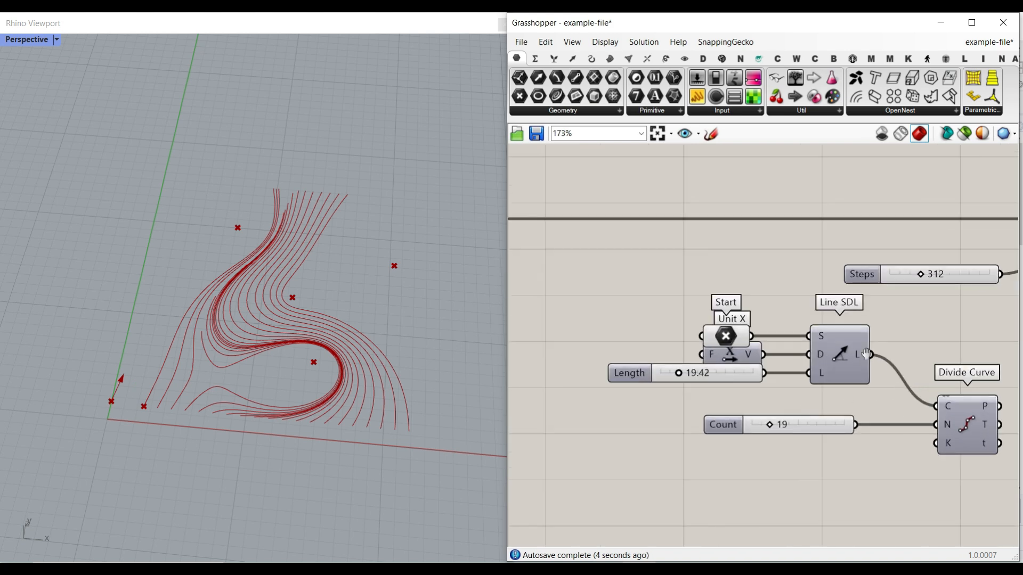
{"action": "right_click_drag", "start_coordinate": [791, 453], "coordinate": [874, 404]}
{"action": "scroll", "coordinate": [874, 404], "scroll_direction": "down", "scroll_amount": 1}
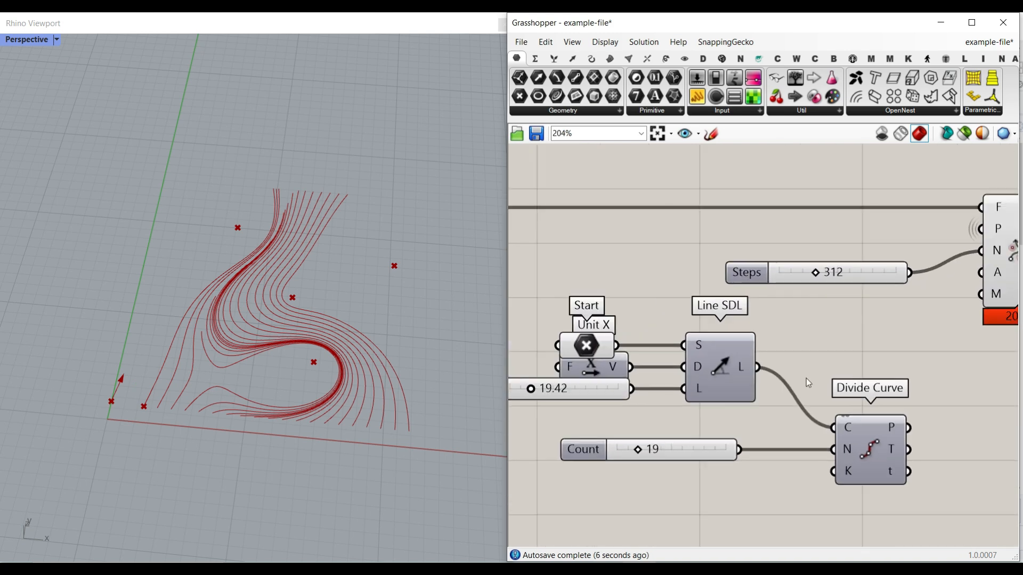
{"action": "right_click", "coordinate": [718, 357]}
{"action": "left_click", "coordinate": [719, 369]}
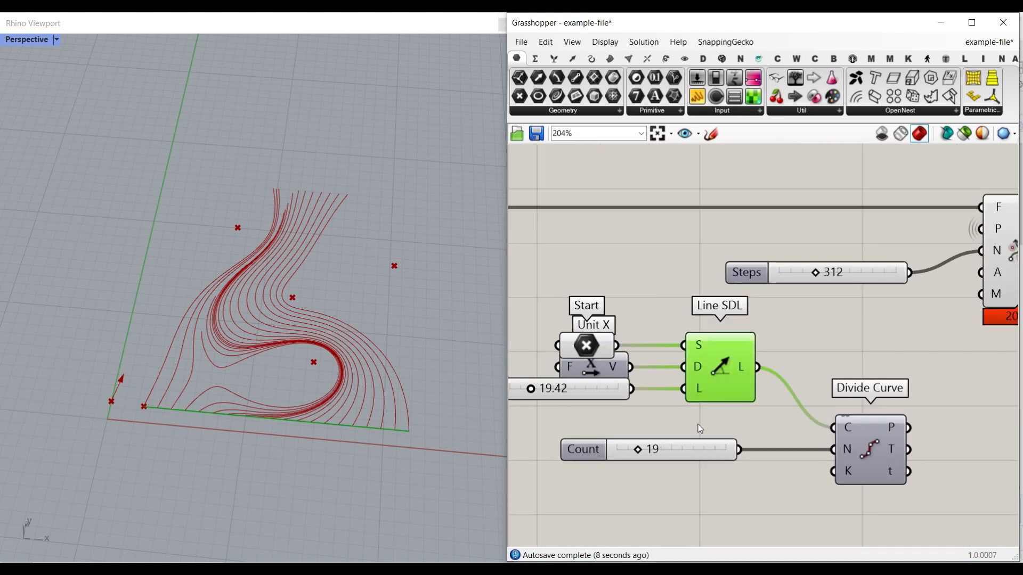
Set the Length slider of the starting line to 16.23
{"action": "right_click_drag", "start_coordinate": [627, 353], "coordinate": [738, 363]}
{"action": "scroll", "coordinate": [737, 362], "scroll_direction": "up", "scroll_amount": 2}
{"action": "mouse_move", "coordinate": [605, 421]}
{"action": "left_mouse_down"}
{"action": "mouse_move", "coordinate": [616, 424]}
{"action": "mouse_move", "coordinate": [606, 426]}
{"action": "left_mouse_up"}
Turn on the preview of the Divide Curve component to show the division points along the starting line
{"action": "scroll", "coordinate": [761, 463], "scroll_direction": "down", "scroll_amount": 2}
{"action": "right_click_drag", "start_coordinate": [965, 469], "coordinate": [781, 384]}
{"action": "scroll", "coordinate": [782, 384], "scroll_direction": "up", "scroll_amount": 2}
{"action": "right_click", "coordinate": [823, 391]}
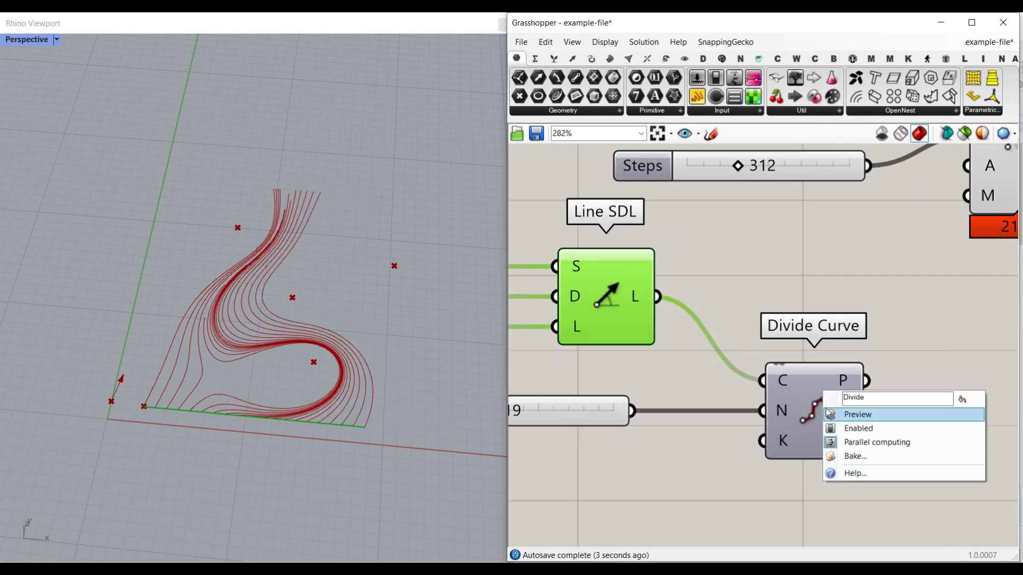
{"action": "left_click", "coordinate": [831, 415]}
Select the Field Line component to highlight its curves and trace the wires into its inputs
{"action": "scroll", "coordinate": [170, 414], "scroll_direction": "up", "scroll_amount": 3}
{"action": "right_click_drag", "start_coordinate": [969, 297], "coordinate": [784, 357]}
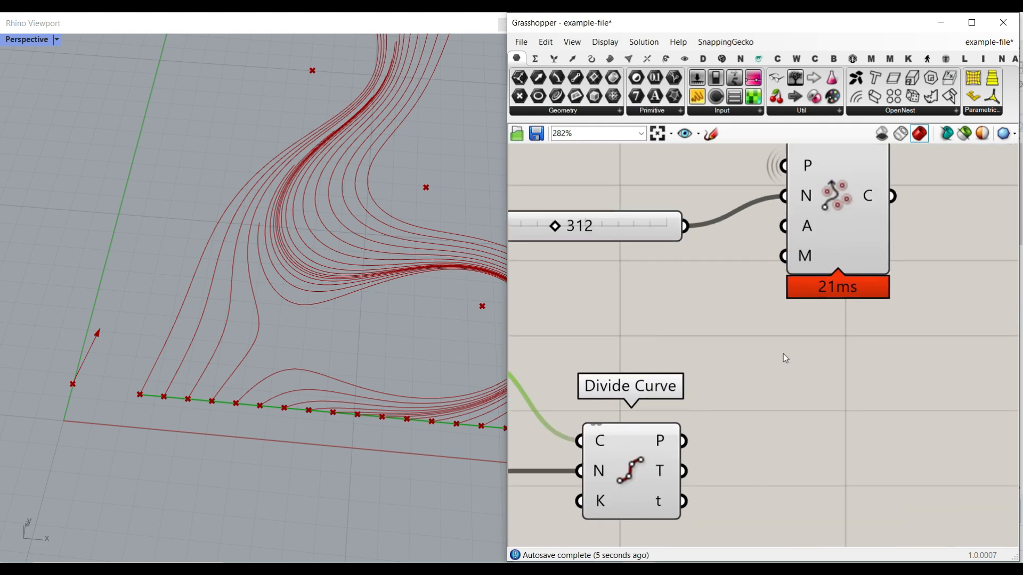
{"action": "left_click", "coordinate": [806, 170]}
{"action": "right_click_drag", "start_coordinate": [843, 210], "coordinate": [784, 343]}
{"action": "scroll", "coordinate": [263, 382], "scroll_direction": "down", "scroll_amount": 4}
{"action": "scroll", "coordinate": [722, 376], "scroll_direction": "down", "scroll_amount": 4}
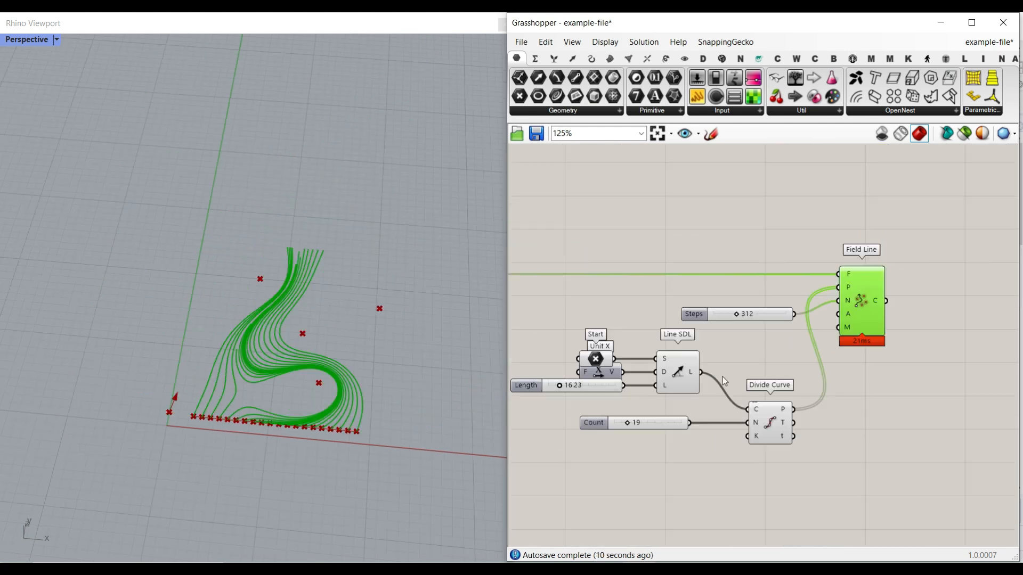
Set the Count slider of the Divide Curve to 18
{"action": "scroll", "coordinate": [631, 426], "scroll_direction": "up", "scroll_amount": 3}
{"action": "mouse_move", "coordinate": [631, 409]}
{"action": "left_mouse_down"}
{"action": "mouse_move", "coordinate": [647, 408]}
{"action": "mouse_move", "coordinate": [631, 408]}
{"action": "left_mouse_up"}
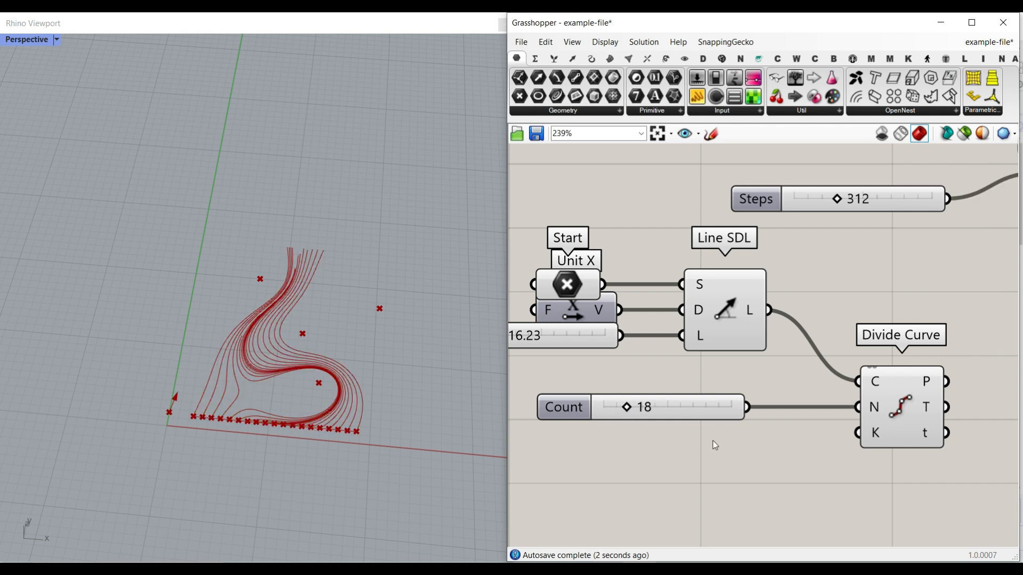
{"action": "scroll", "coordinate": [750, 376], "scroll_direction": "down", "scroll_amount": 3}
Examine the field lines in the viewport and how the spin and vector forces combine through Merge Fields
{"action": "right_click_drag", "start_coordinate": [368, 388], "coordinate": [367, 405]}
{"action": "scroll", "coordinate": [321, 362], "scroll_direction": "down", "scroll_amount": 5}
{"action": "right_click_drag", "start_coordinate": [321, 350], "coordinate": [315, 438]}
{"action": "scroll", "coordinate": [317, 448], "scroll_direction": "up", "scroll_amount": 6}
{"action": "scroll", "coordinate": [318, 451], "scroll_direction": "up", "scroll_amount": 6}
{"action": "right_click_drag", "start_coordinate": [632, 385], "coordinate": [897, 355]}
{"action": "right_click_drag", "start_coordinate": [634, 274], "coordinate": [788, 317]}
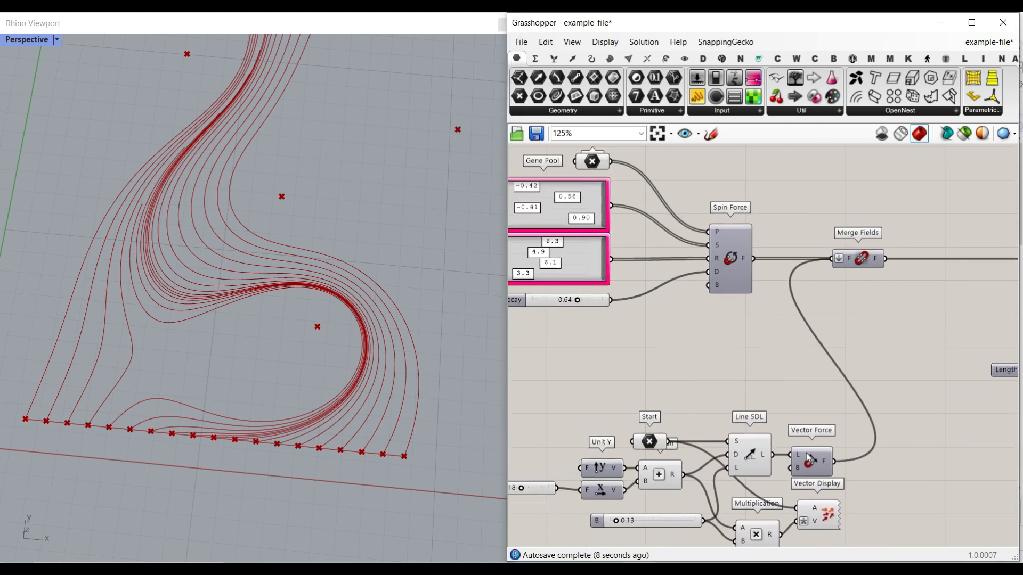
{"action": "scroll", "coordinate": [318, 404], "scroll_direction": "down", "scroll_amount": 5}
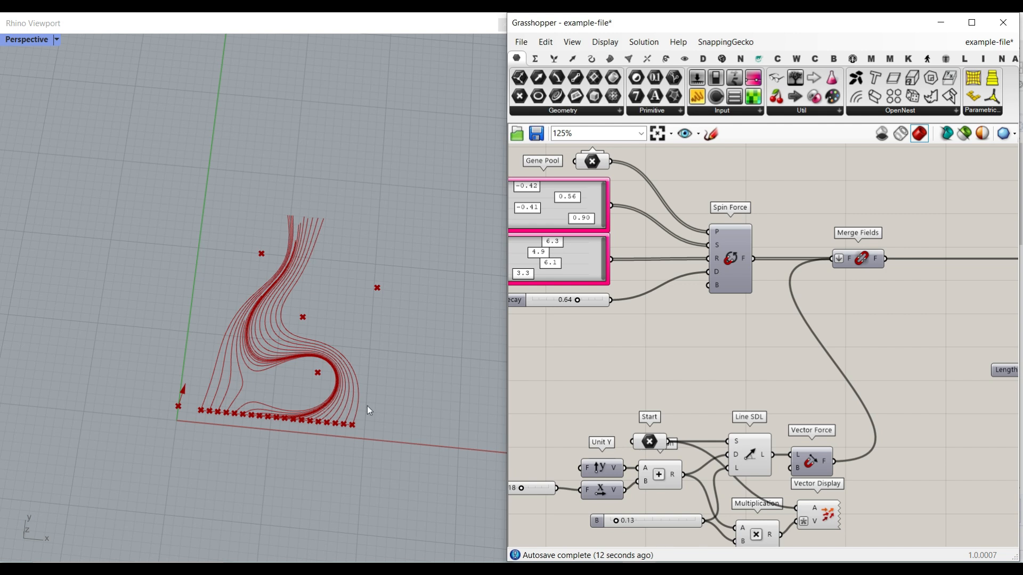
{"action": "scroll", "coordinate": [849, 364], "scroll_direction": "down", "scroll_amount": 3}
{"action": "right_click_drag", "start_coordinate": [851, 386], "coordinate": [770, 378]}
{"action": "scroll", "coordinate": [770, 379], "scroll_direction": "down", "scroll_amount": 4}
{"action": "scroll", "coordinate": [770, 379], "scroll_direction": "up", "scroll_amount": 3}
{"action": "scroll", "coordinate": [762, 401], "scroll_direction": "up", "scroll_amount": 2}
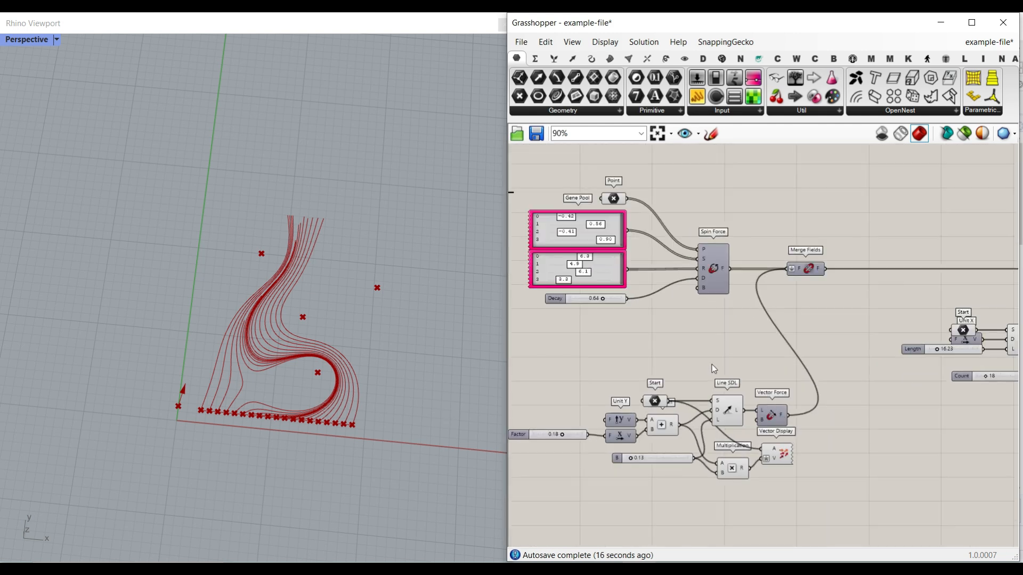